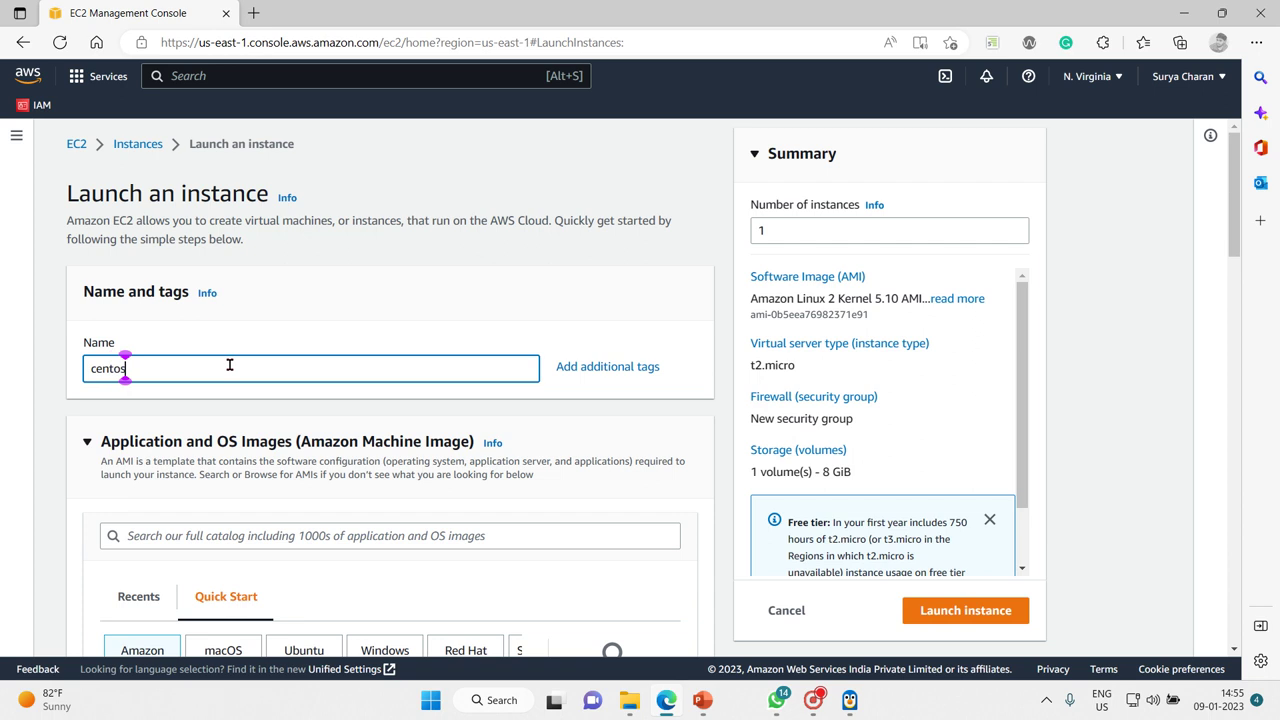
- Browse more machine images for the new instance and show the AWS Marketplace AMIs
click(69, 518)
scroll(69, 518, down, 3)
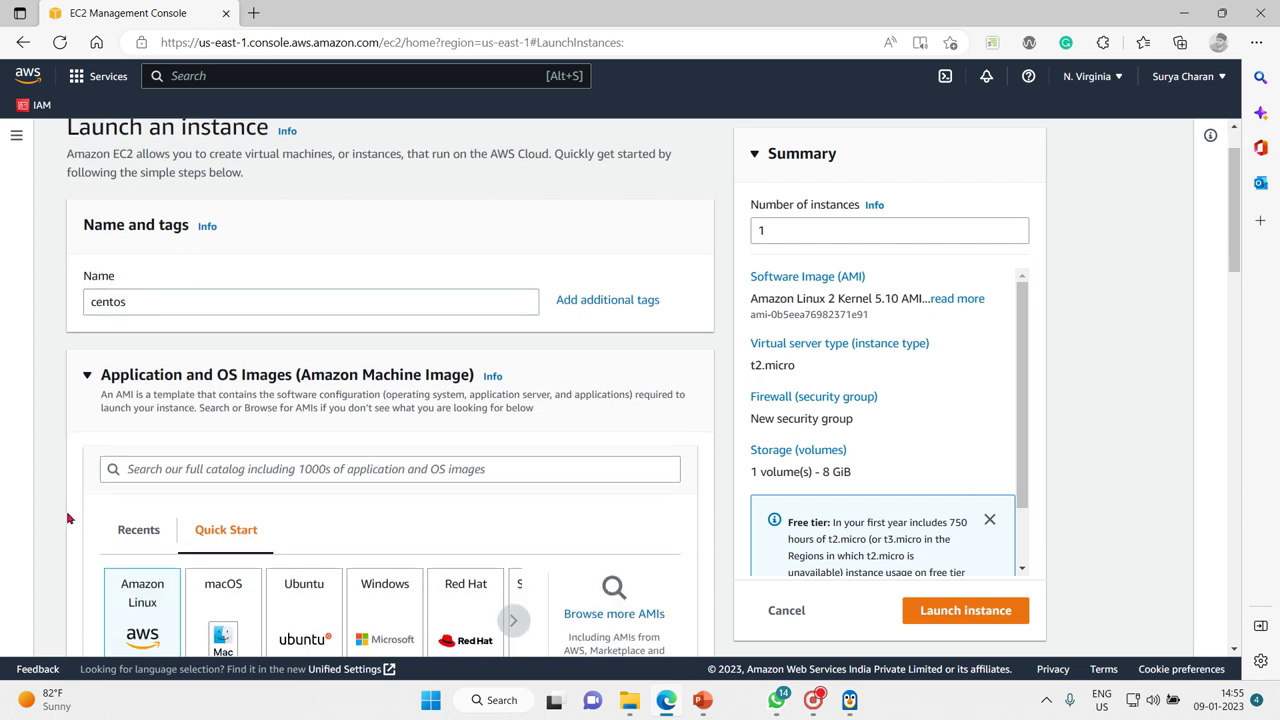
scroll(69, 518, down, 1)
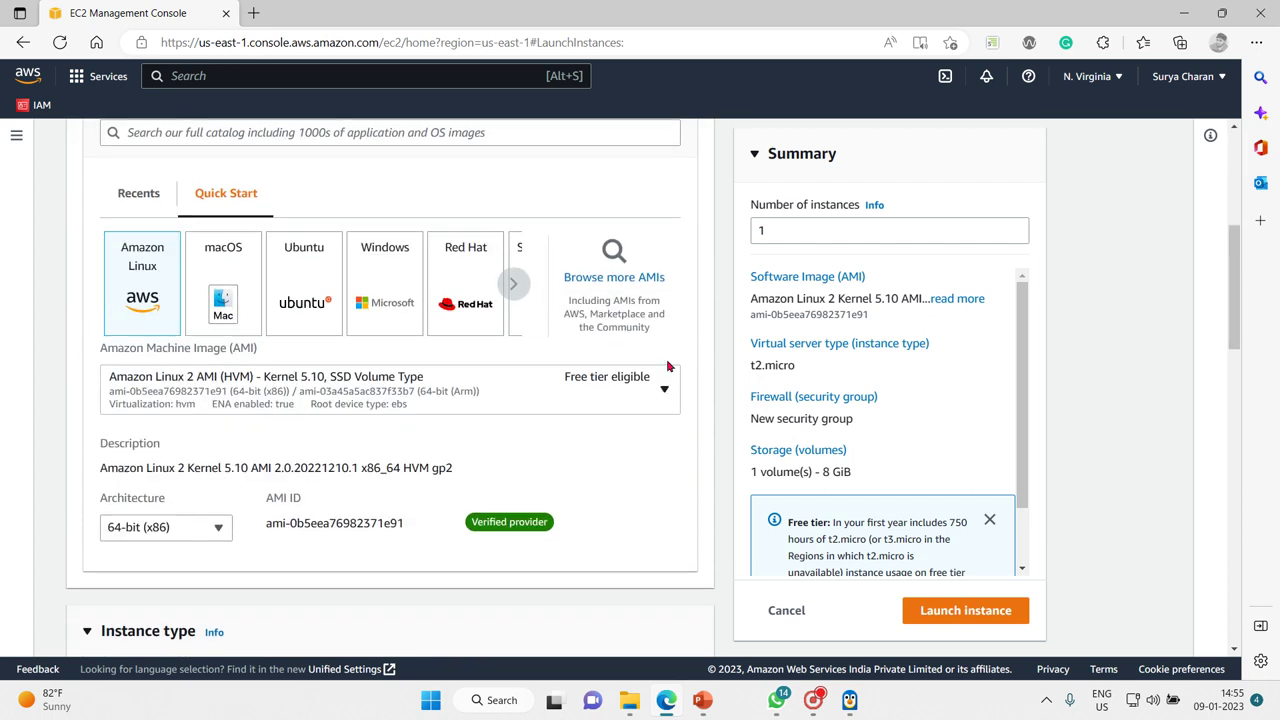
click(610, 282)
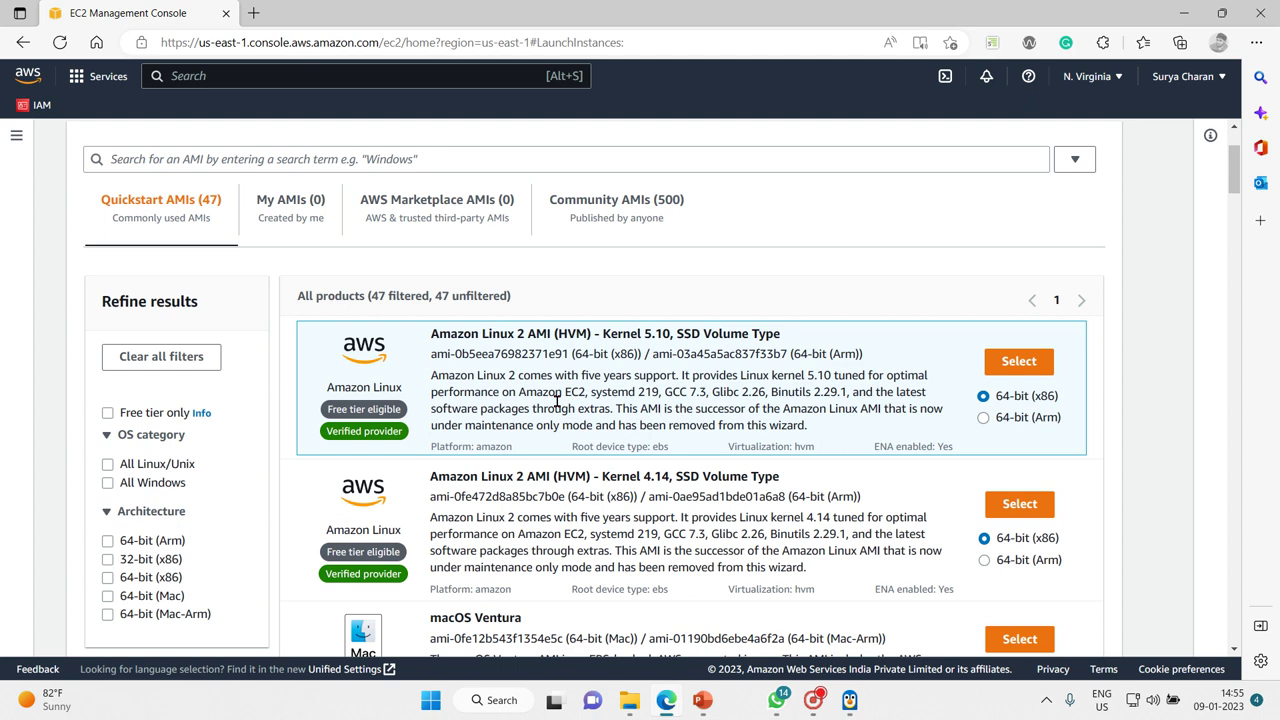
click(152, 226)
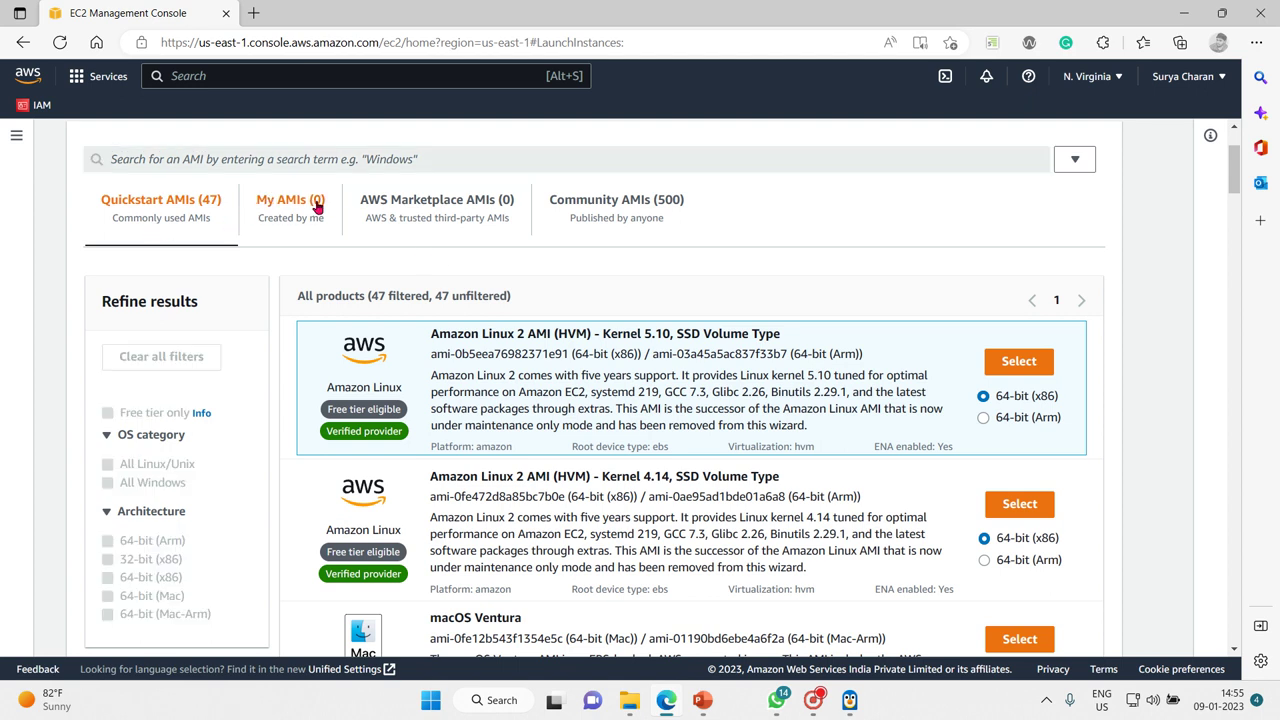
click(465, 198)
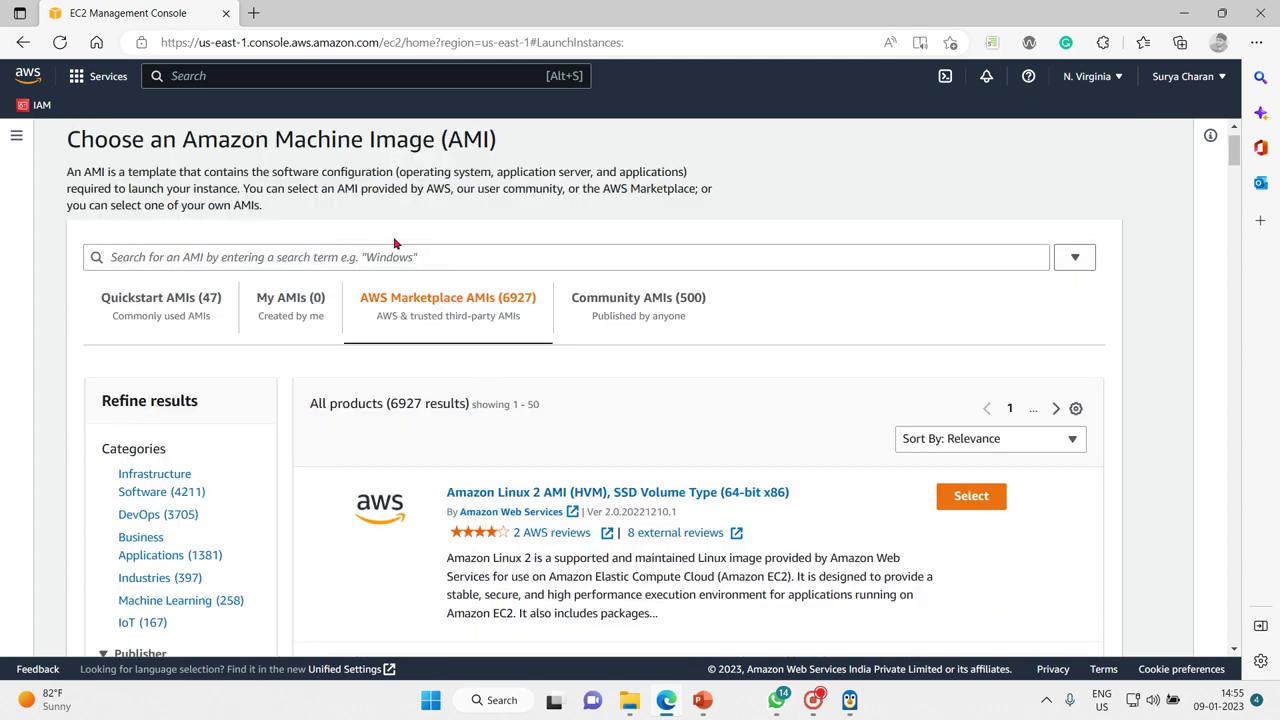
- Search the Marketplace AMIs for centos7
click(350, 258)
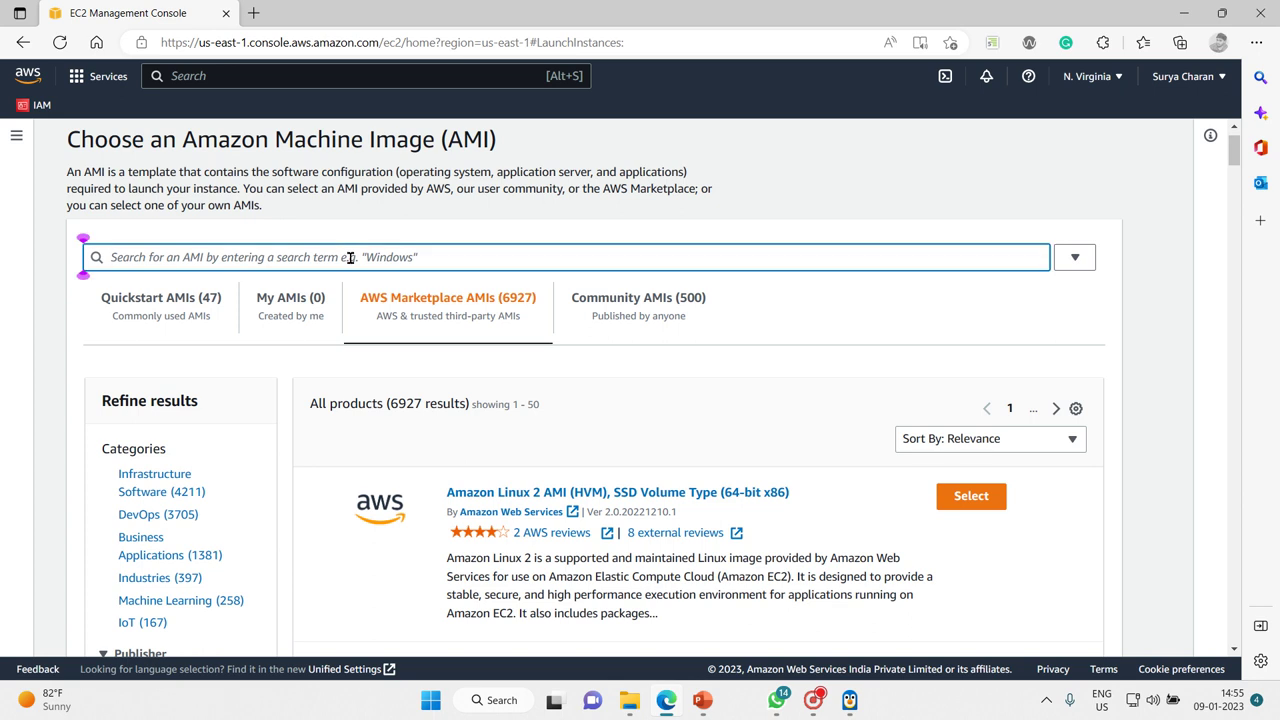
text(centos)
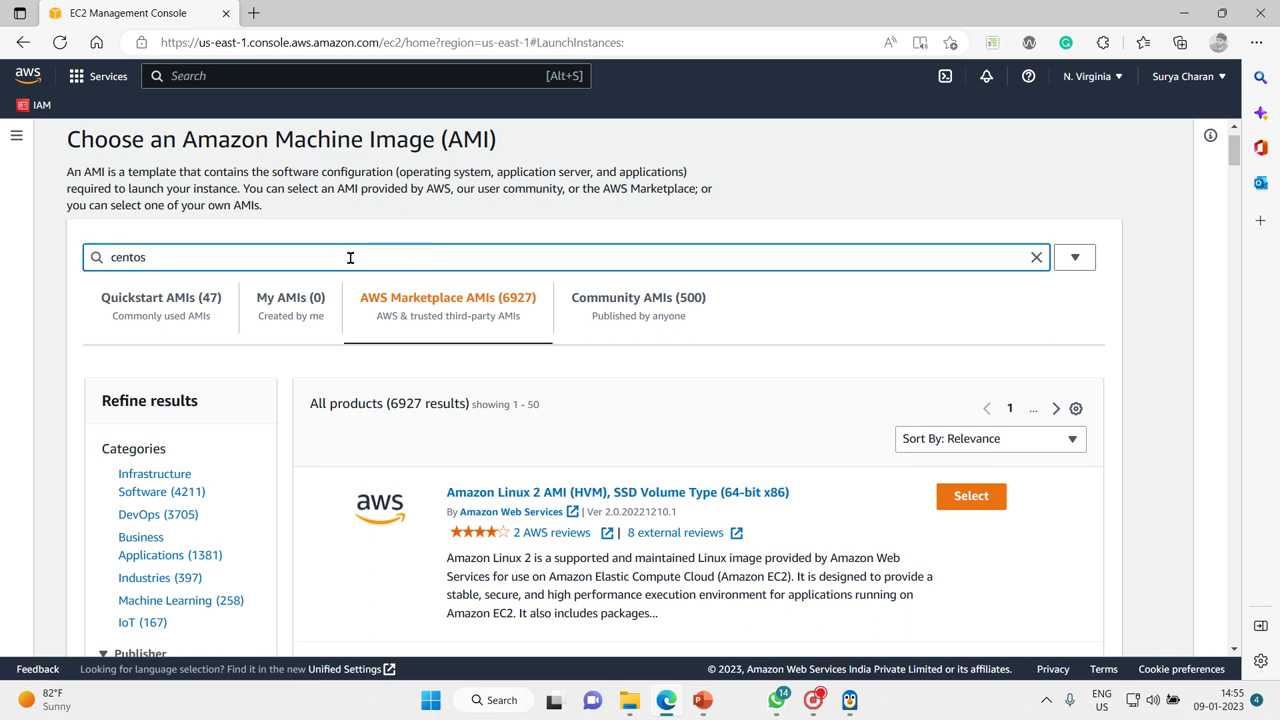
text(7)
key(Return)
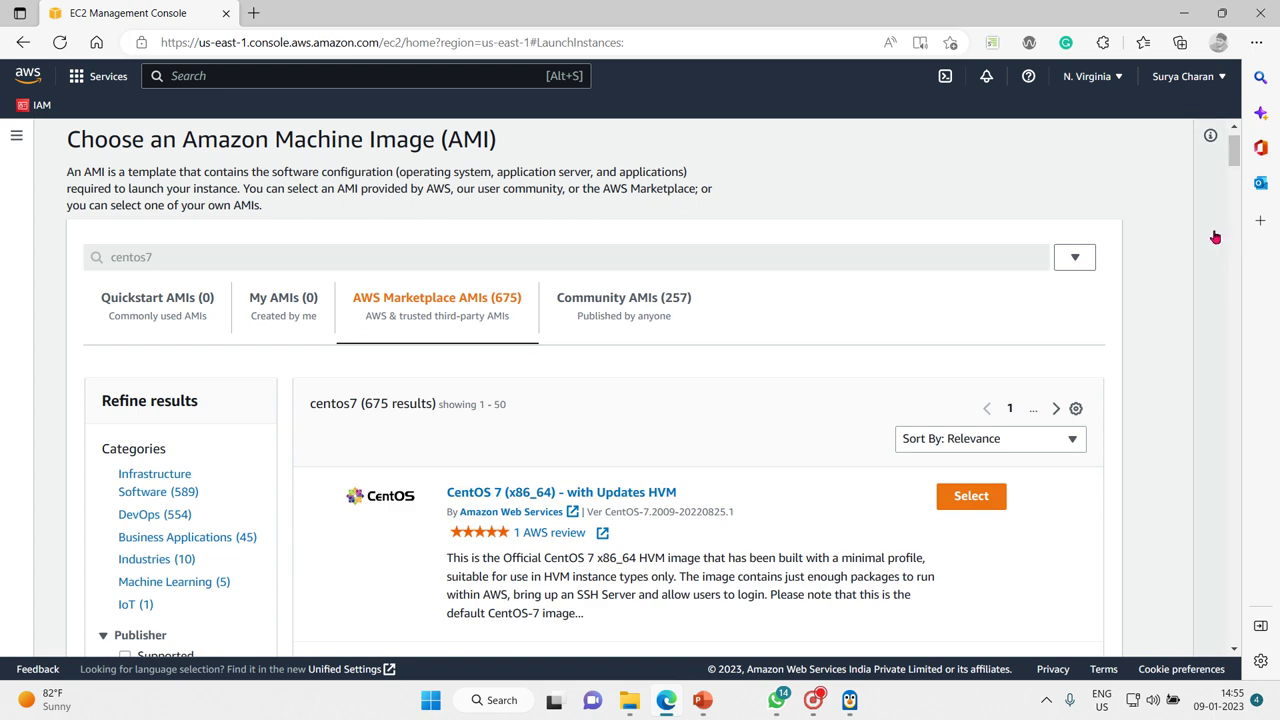
- Select the "CentOS 7 (x86_64) - with Updates HVM" image and continue with it for the instance
mouse_move(1237, 160)
mouse_down()
mouse_move(1237, 178)
mouse_move(1237, 160)
mouse_up()
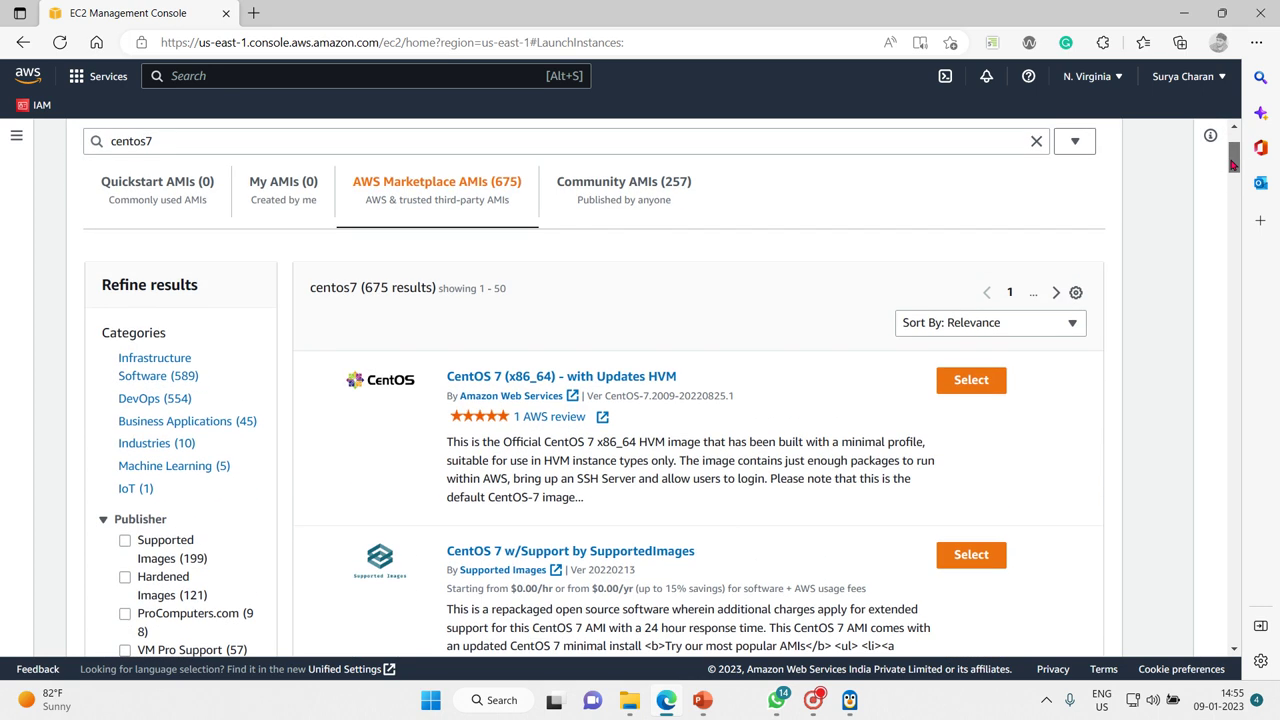
click(970, 383)
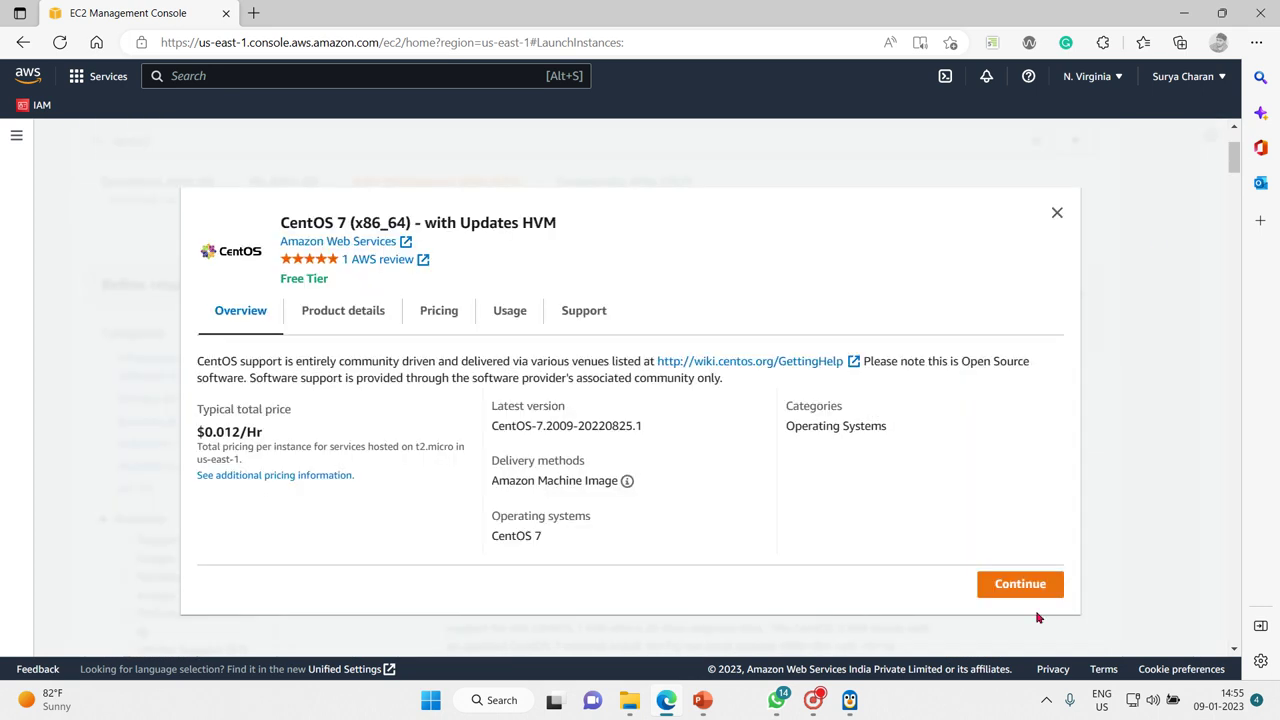
click(1023, 594)
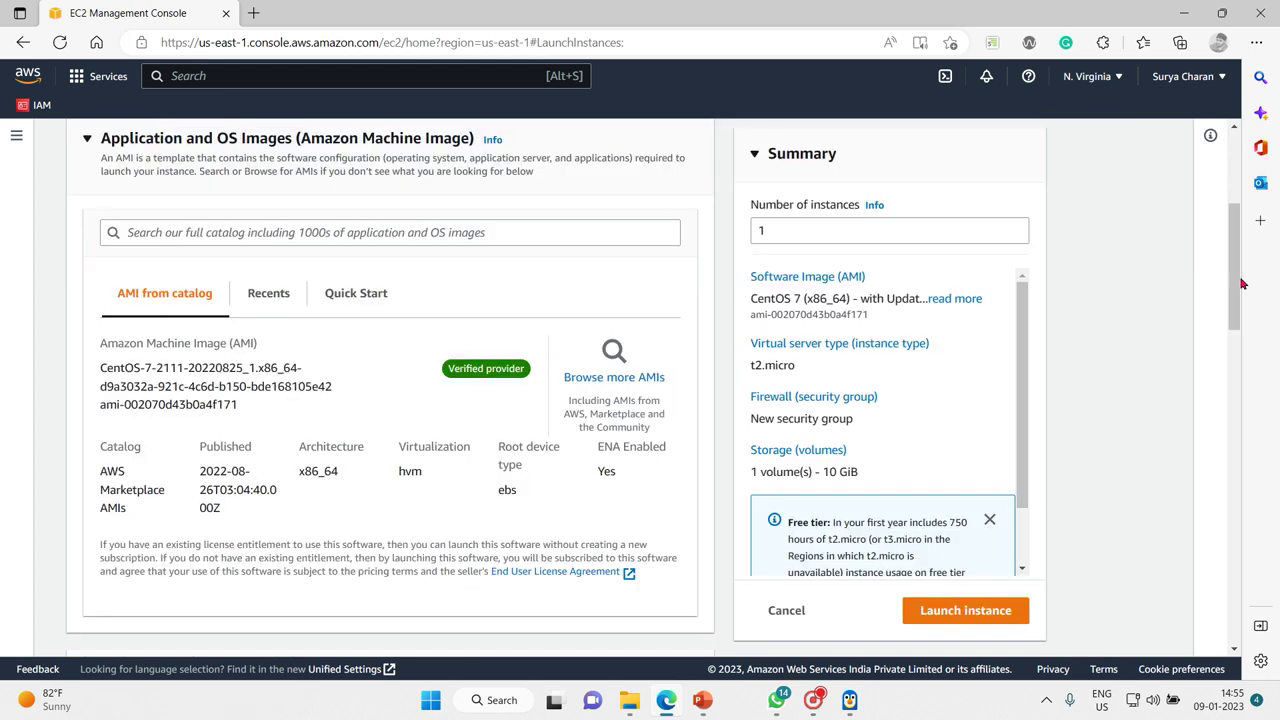
- Examine the available instance types and the selected one for the CentOS instance
drag(1241, 284, 1220, 410)
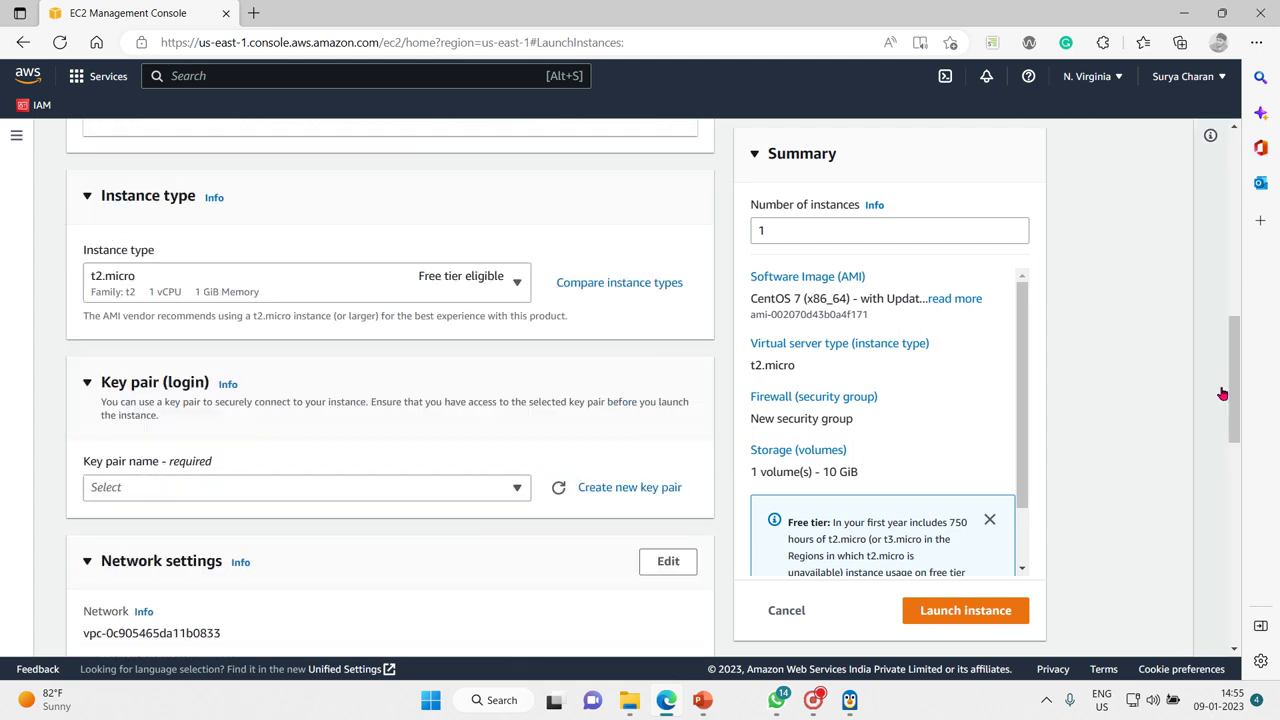
click(517, 284)
click(517, 284)
click(517, 284)
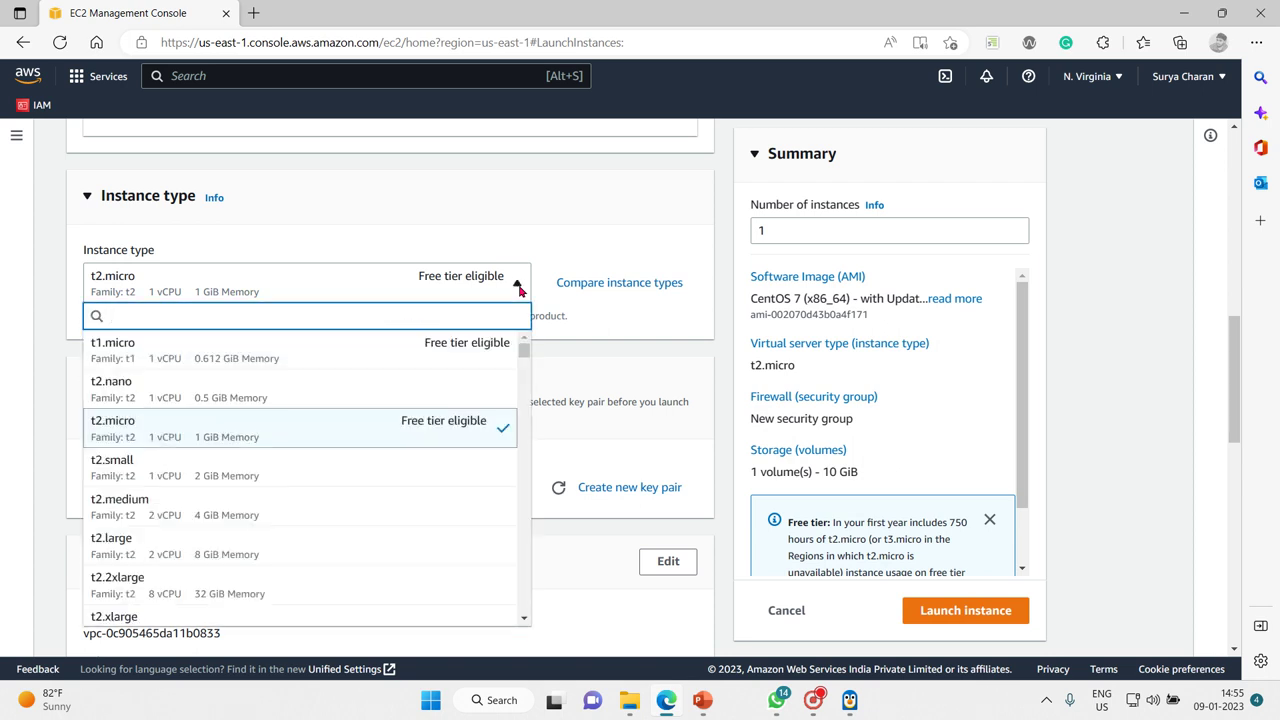
click(606, 217)
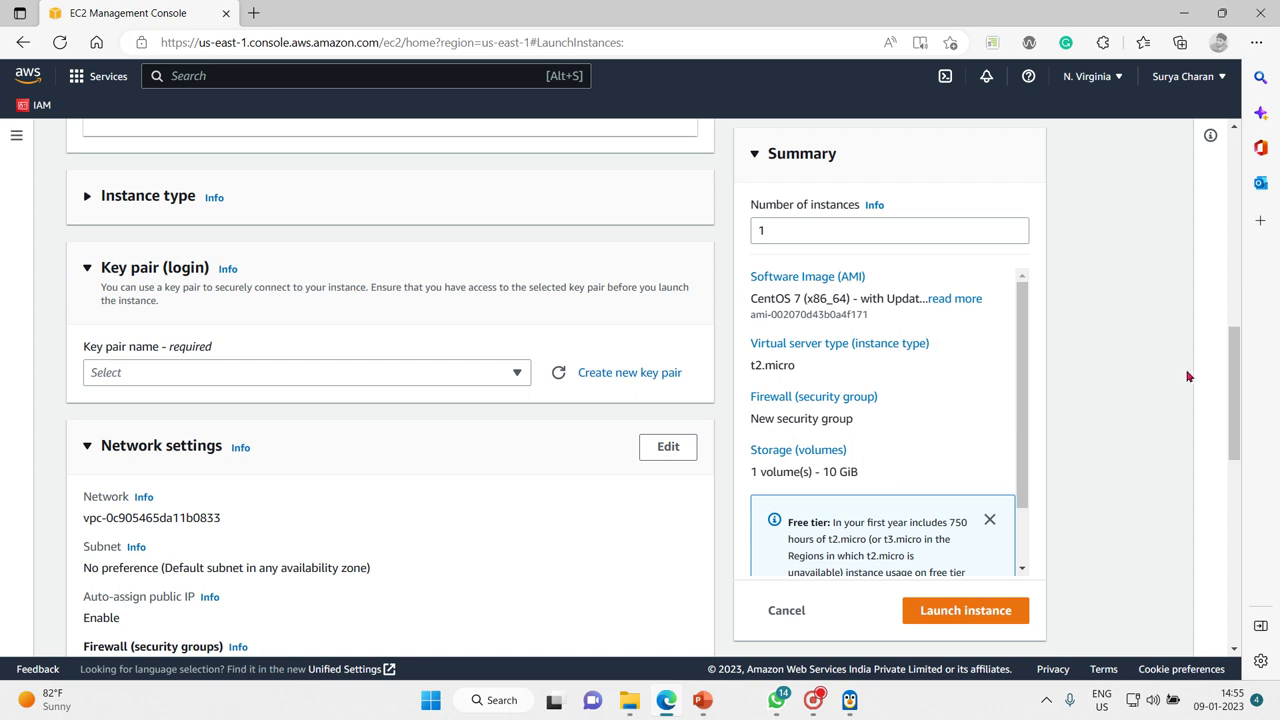
scroll(1222, 326, up, 3)
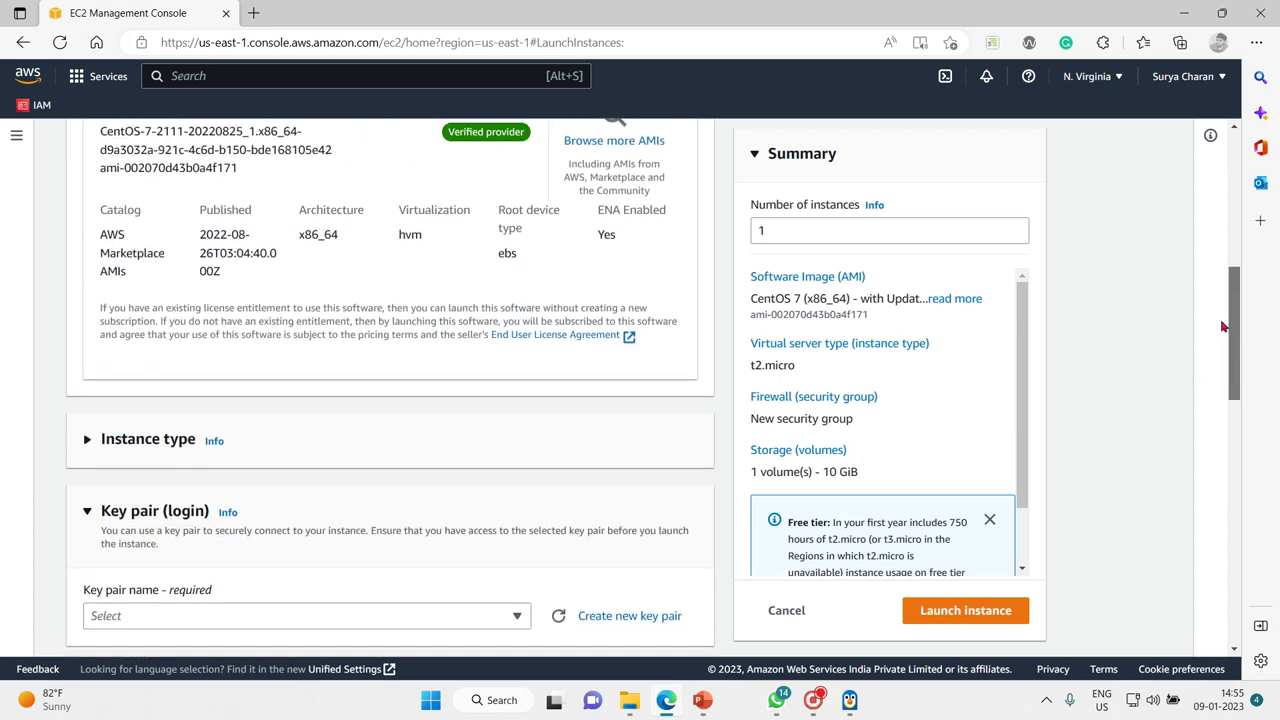
scroll(1222, 326, down, 1)
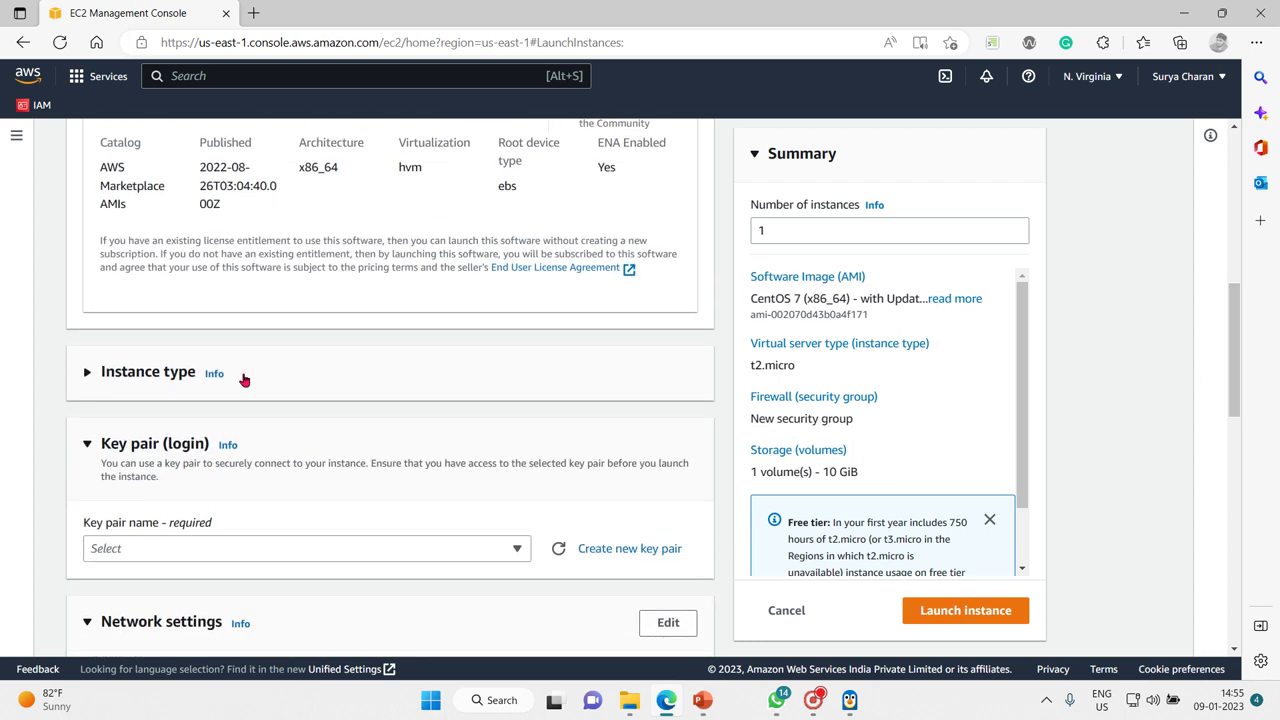
click(88, 372)
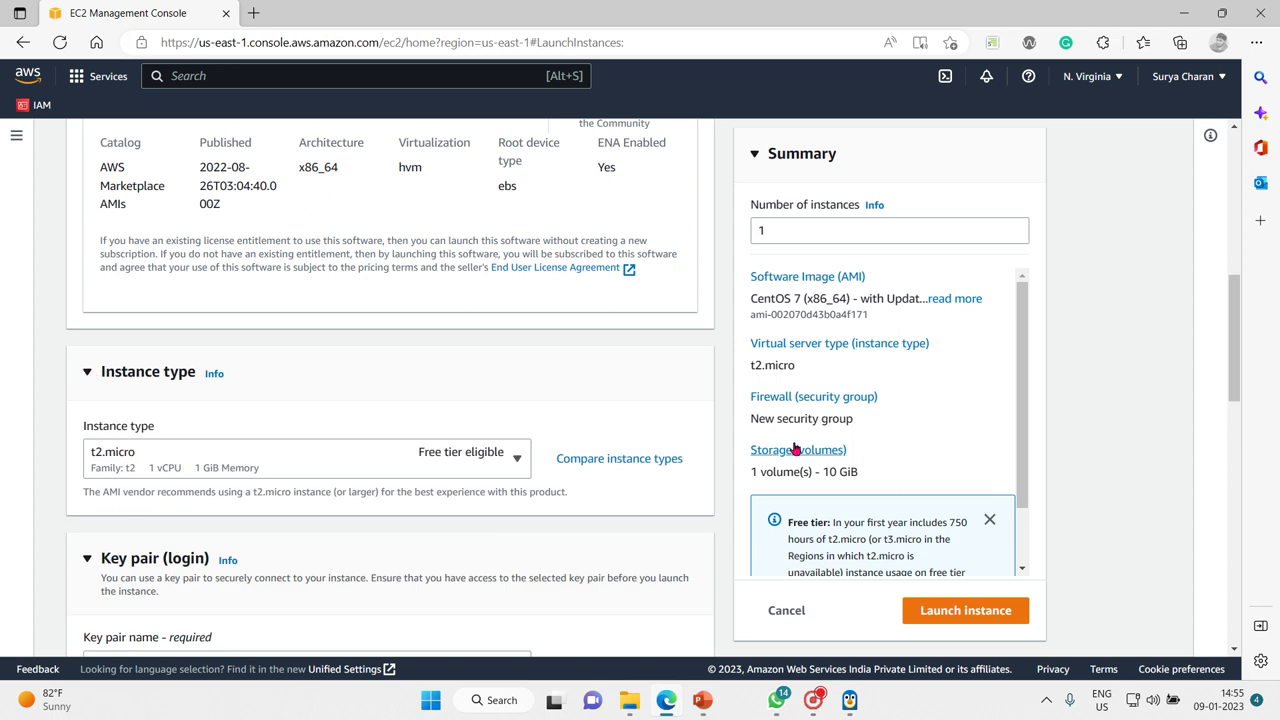
- Create a new RSA key pair named centos7KP with the .pem private key format
drag(1236, 331, 1236, 398)
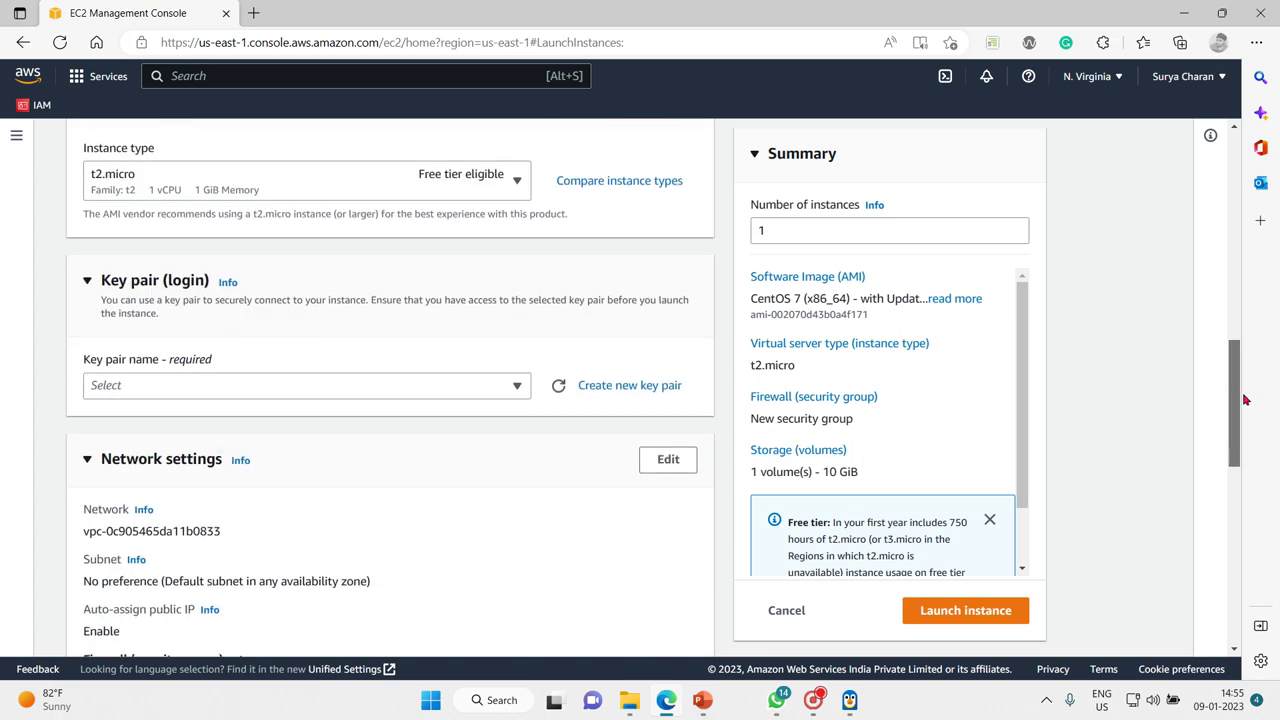
click(583, 374)
click(511, 342)
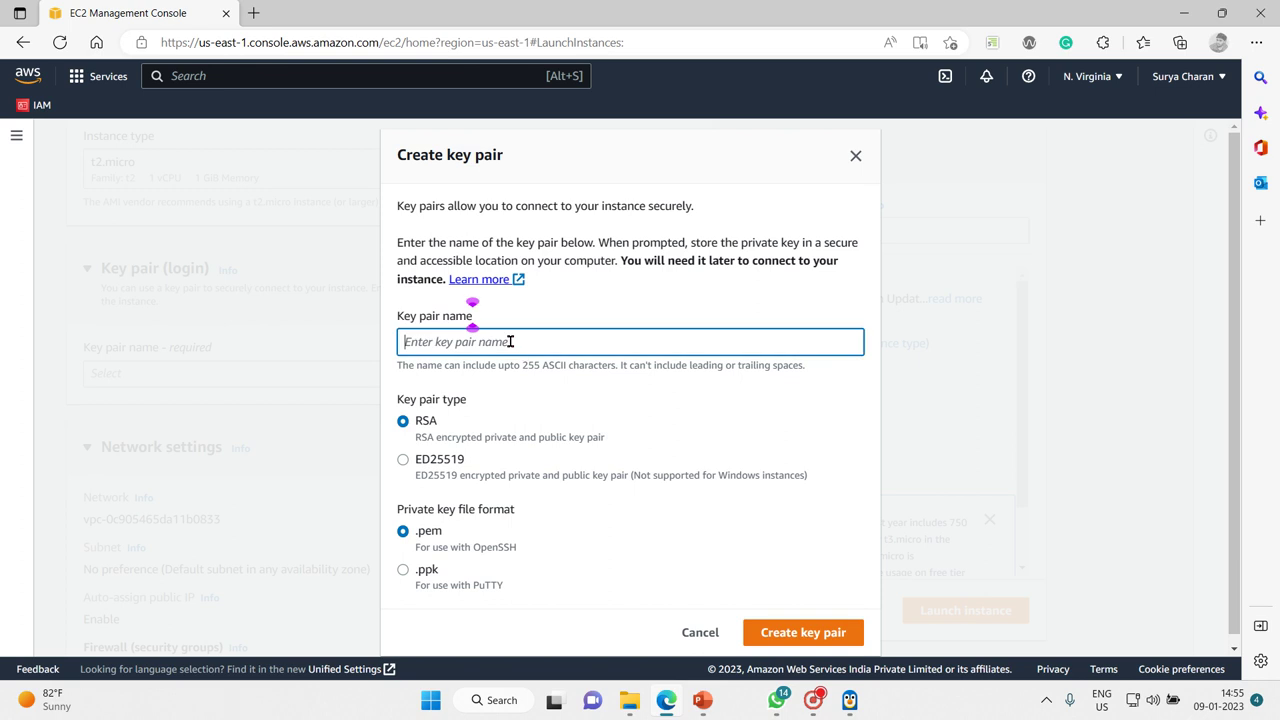
text(cento)
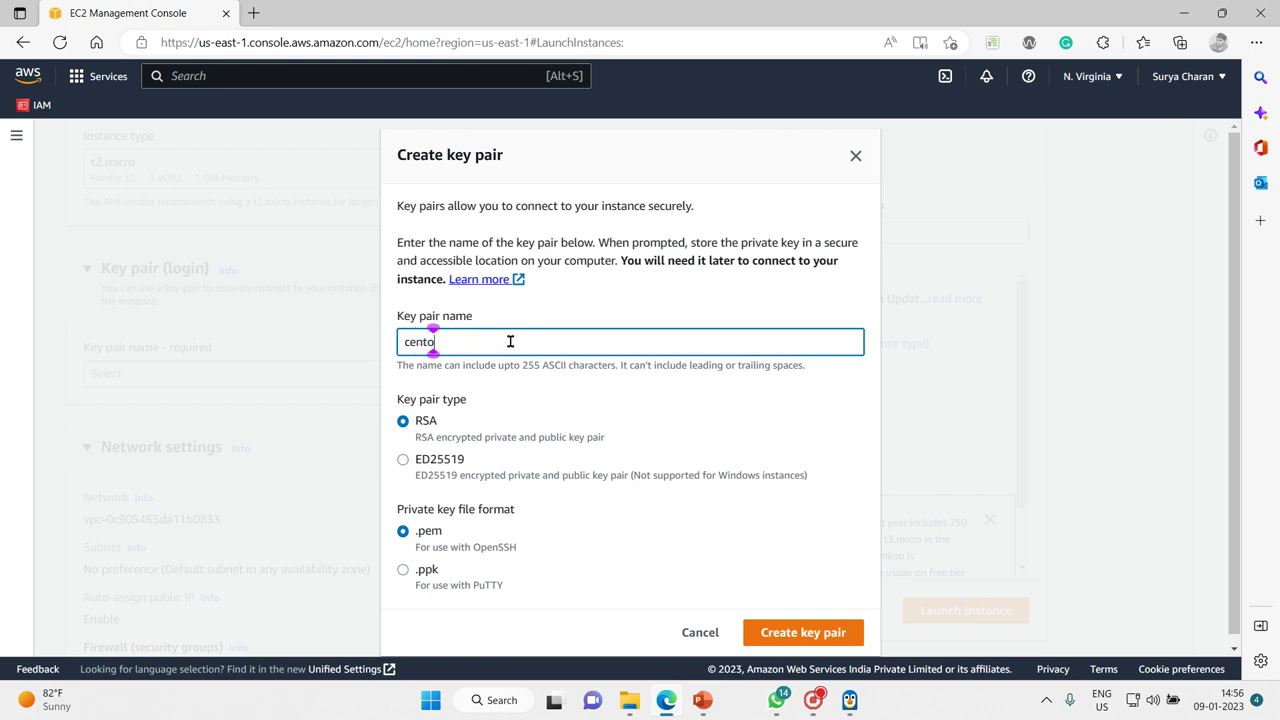
text(s7)
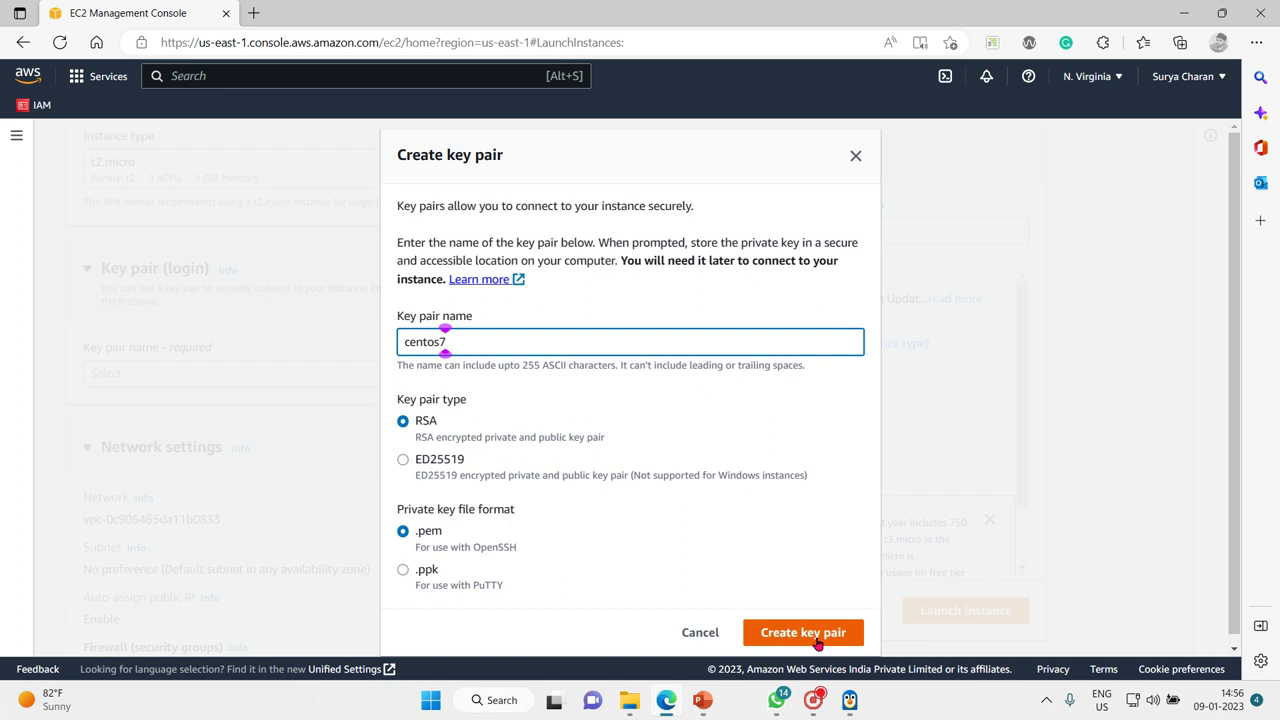
text(KP)
click(800, 638)
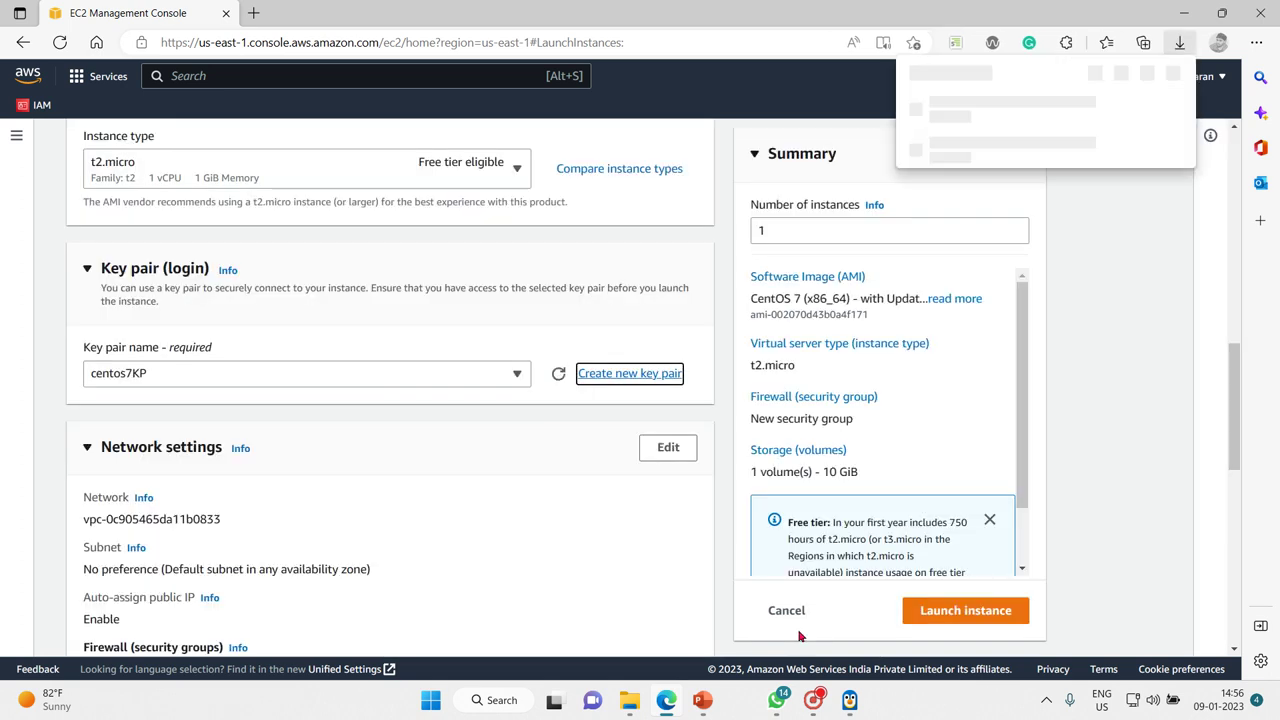
- Open the instance's network settings for editing
scroll(1235, 400, down, 1)
drag(1235, 400, 1243, 479)
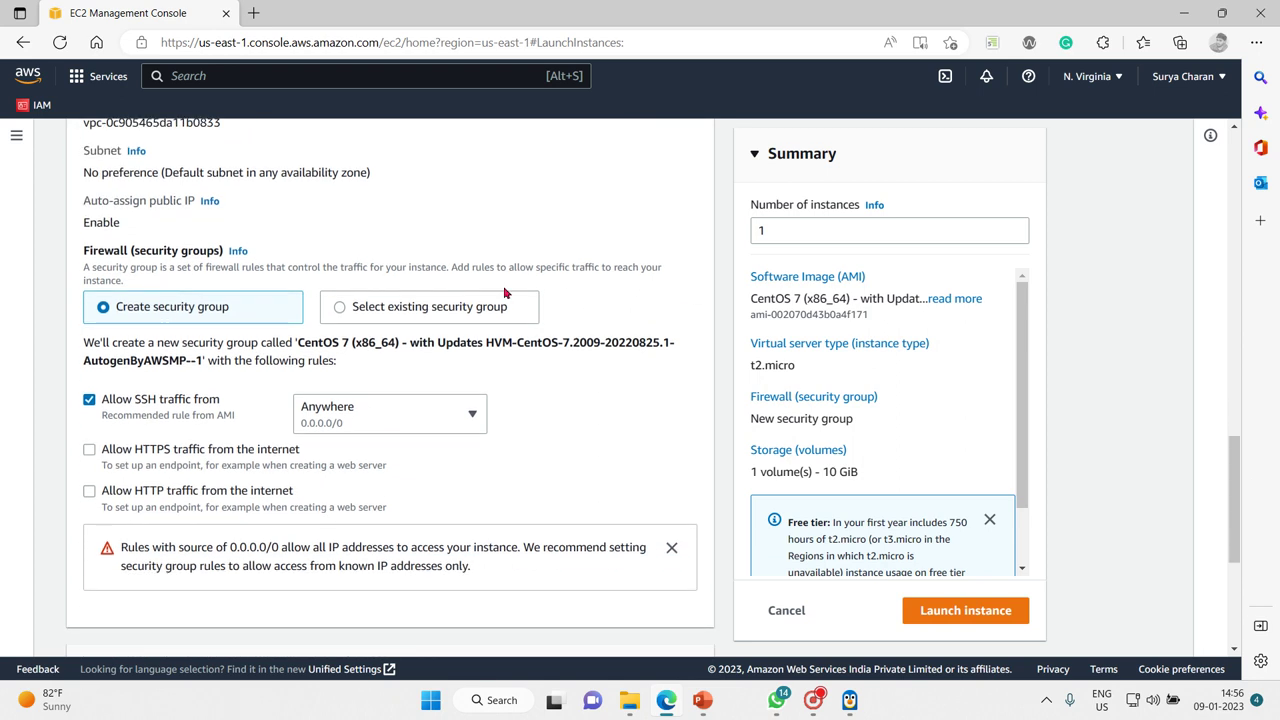
scroll(620, 218, up, 1)
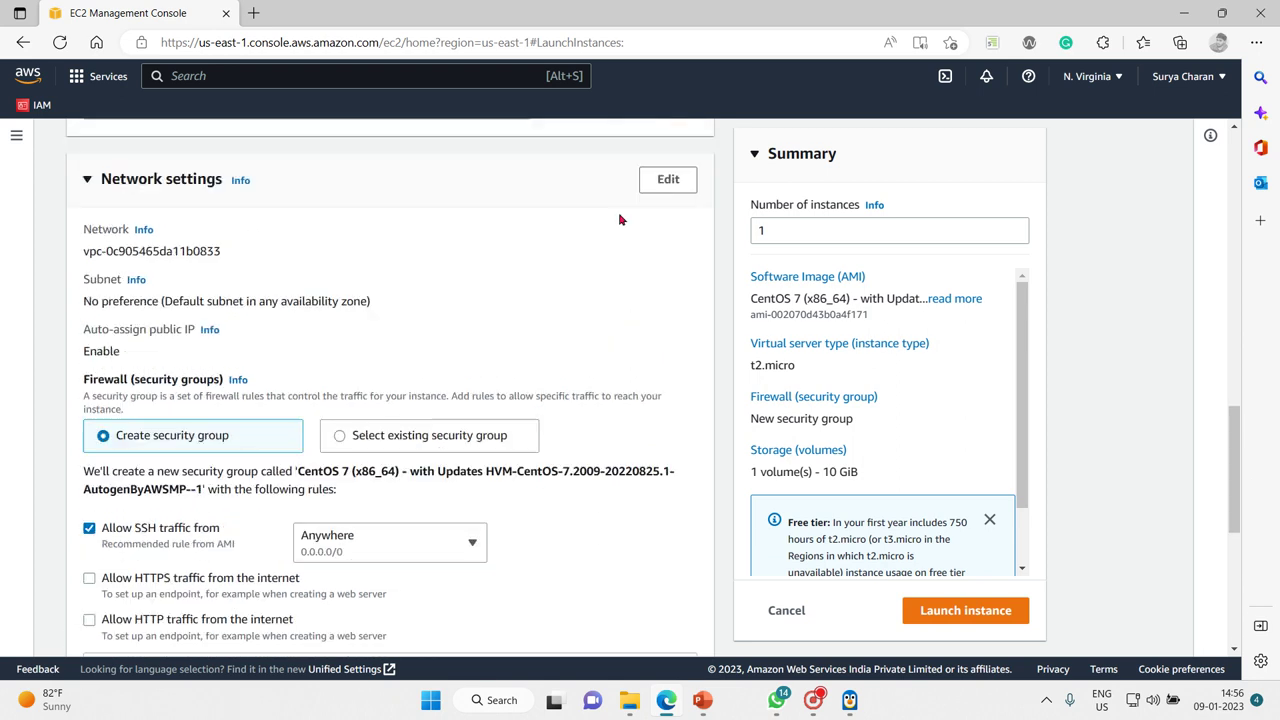
click(663, 190)
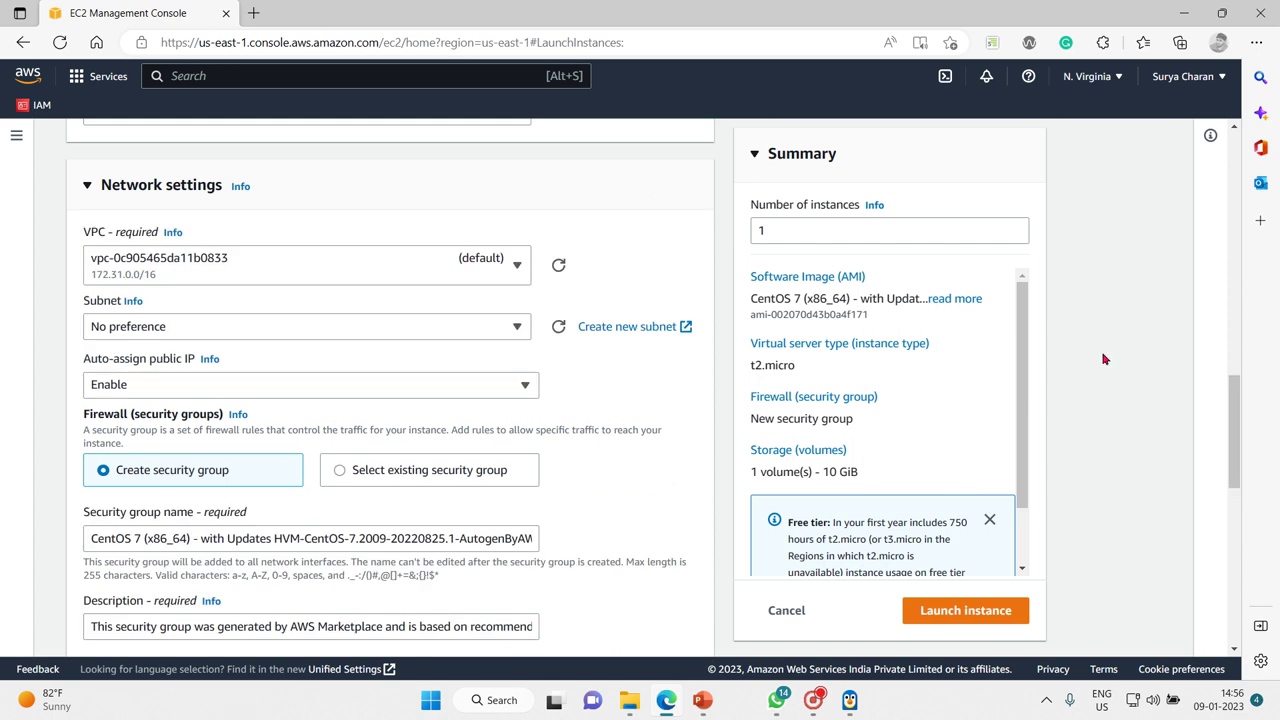
- Set the source type of the ssh inbound security group rule to My IP
drag(1234, 463, 1243, 528)
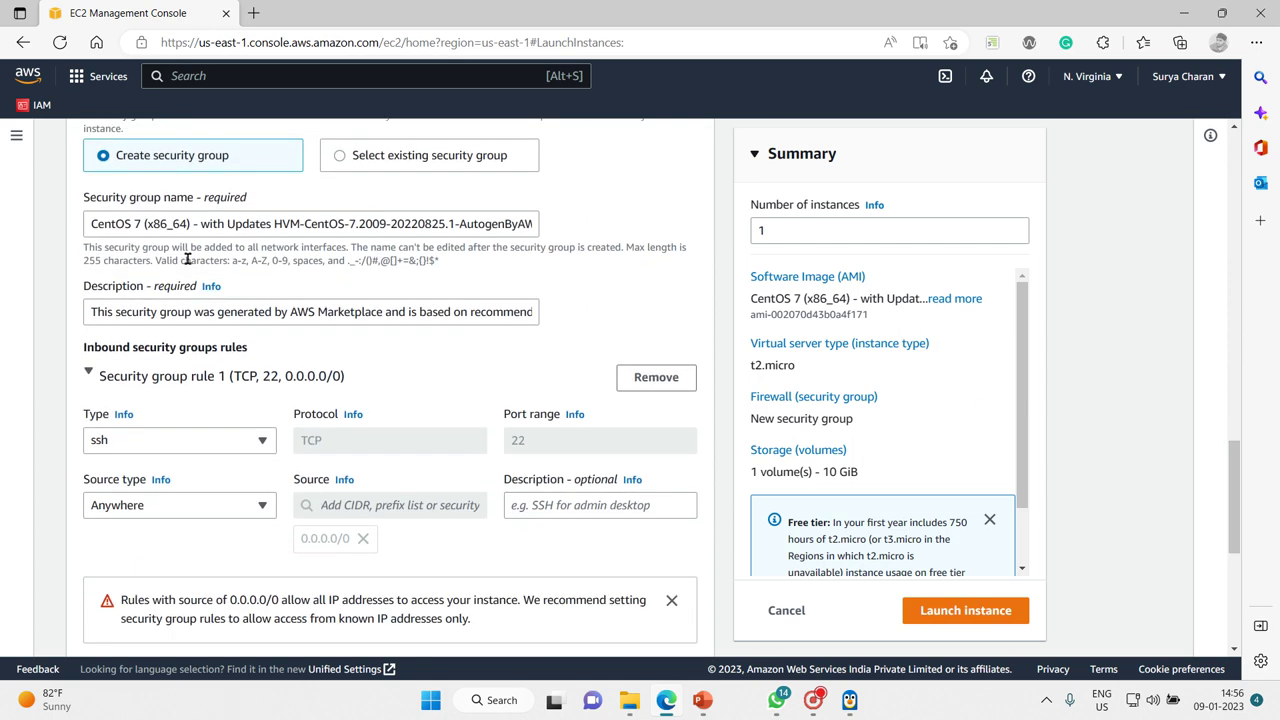
click(200, 224)
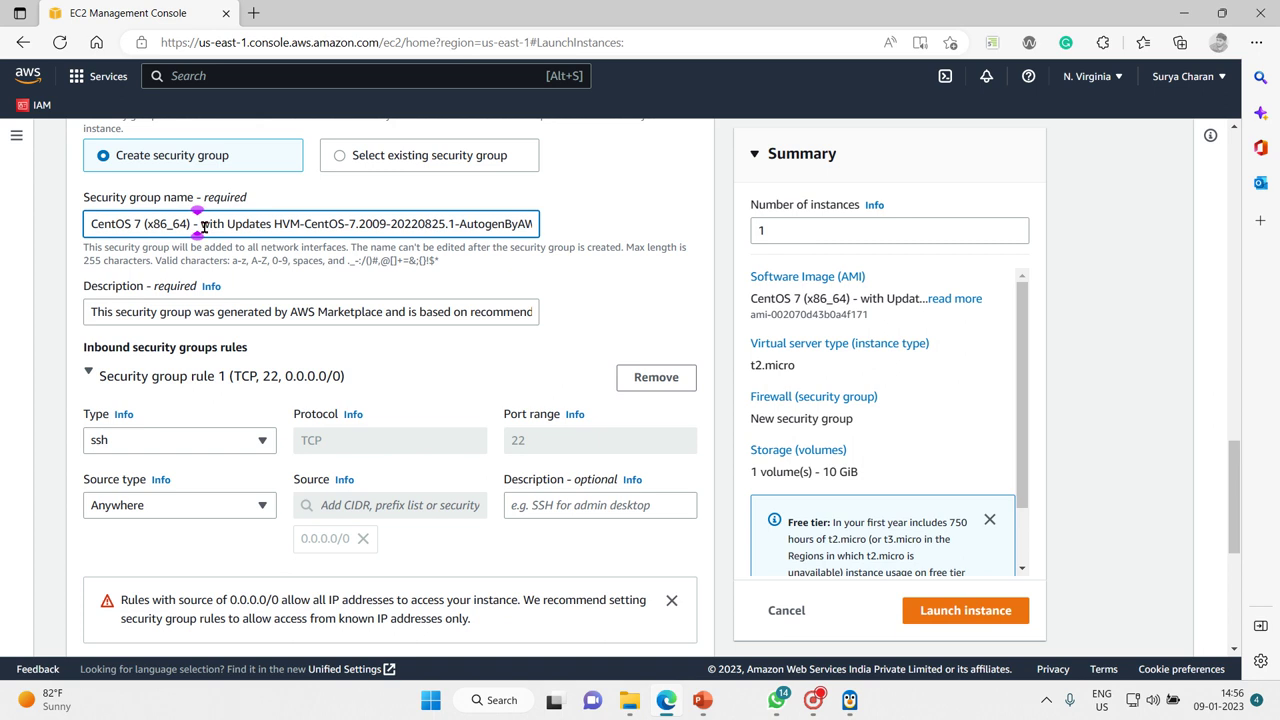
click(208, 312)
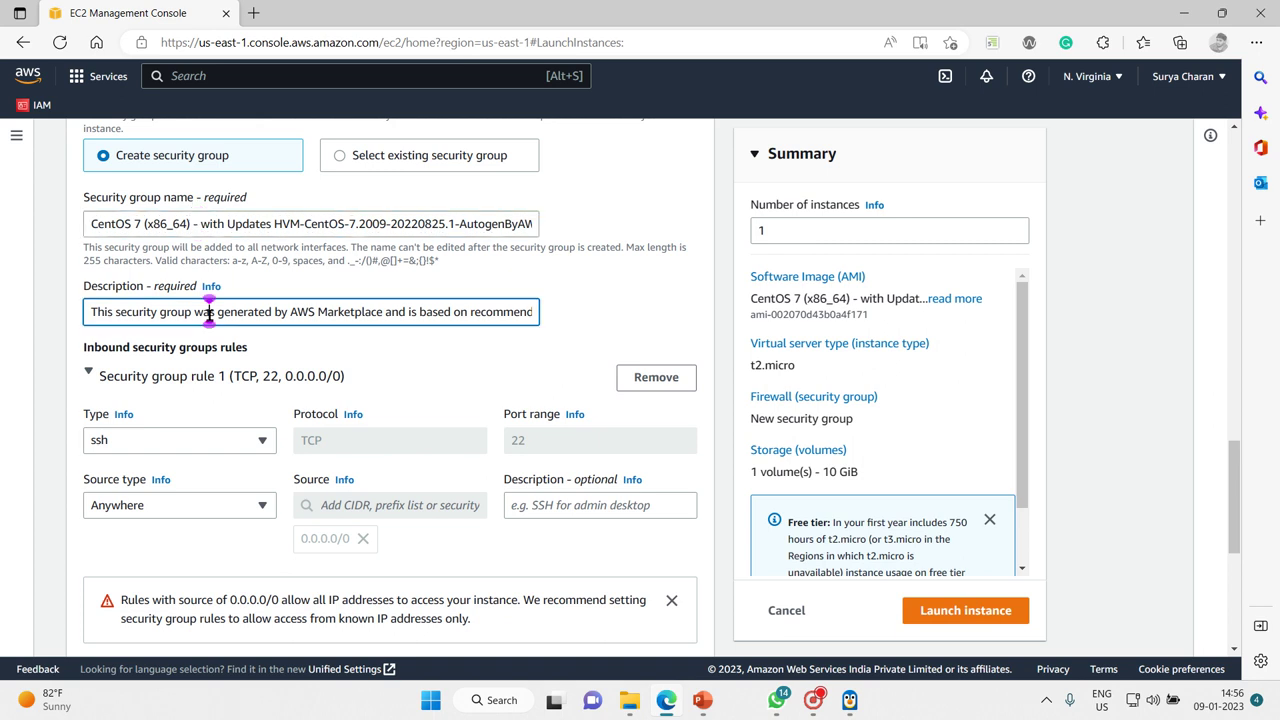
click(442, 361)
scroll(440, 361, down, 2)
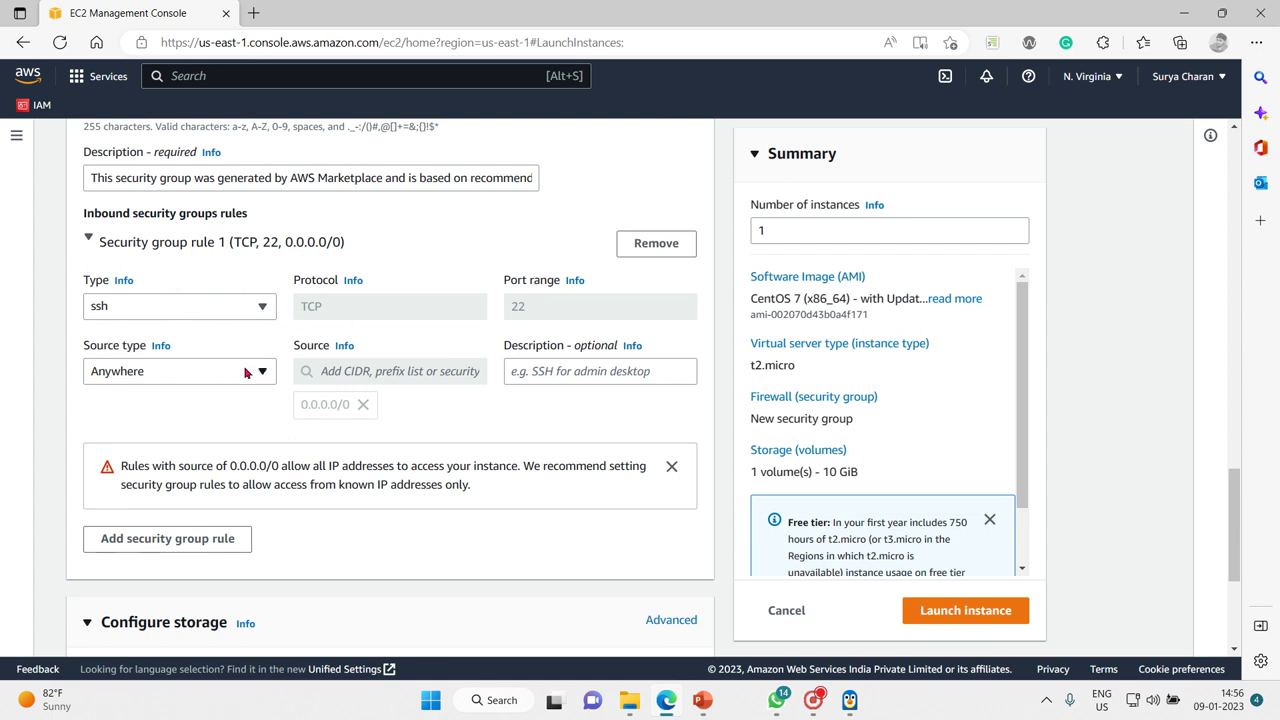
click(244, 374)
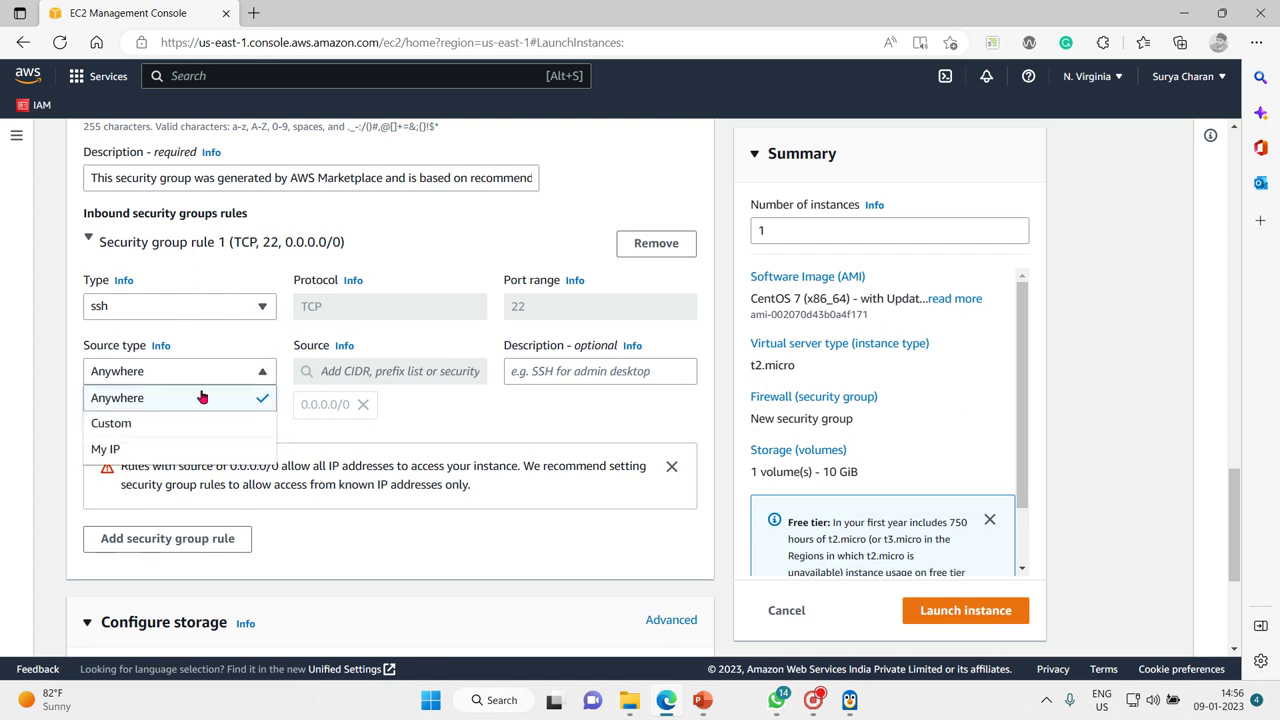
click(148, 449)
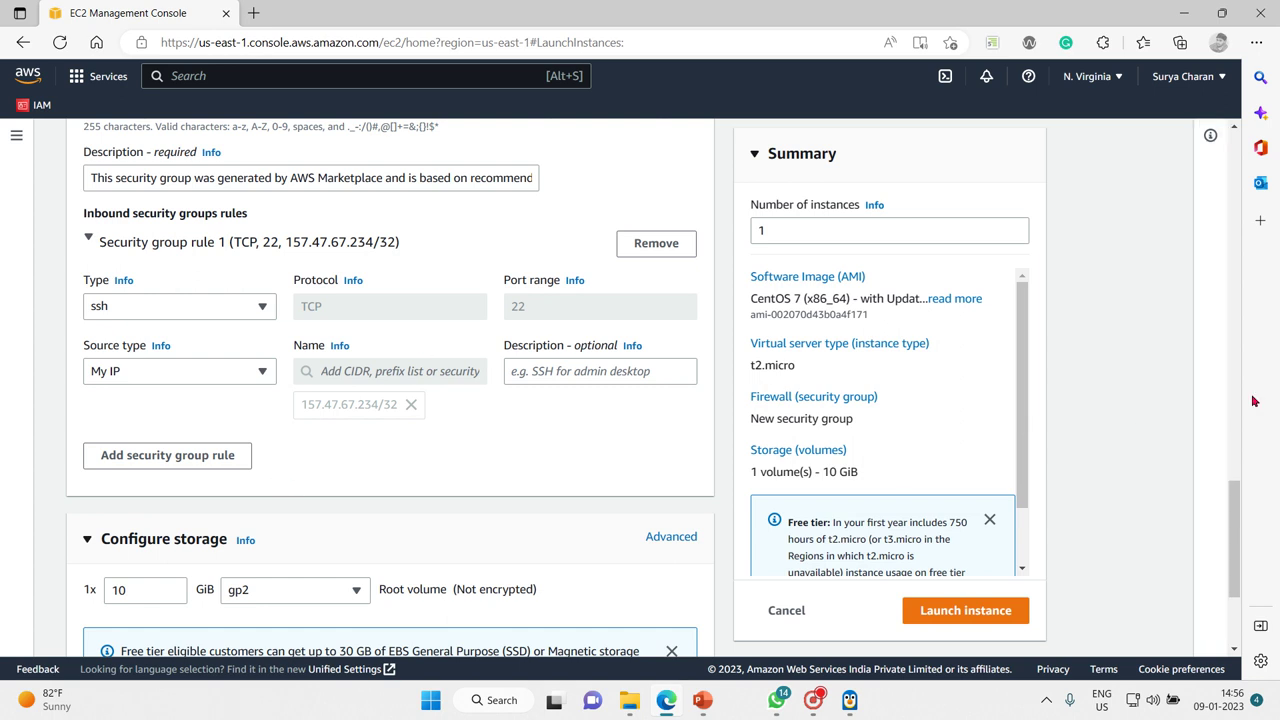
- Launch the instance with the configured settings
drag(1236, 506, 1234, 567)
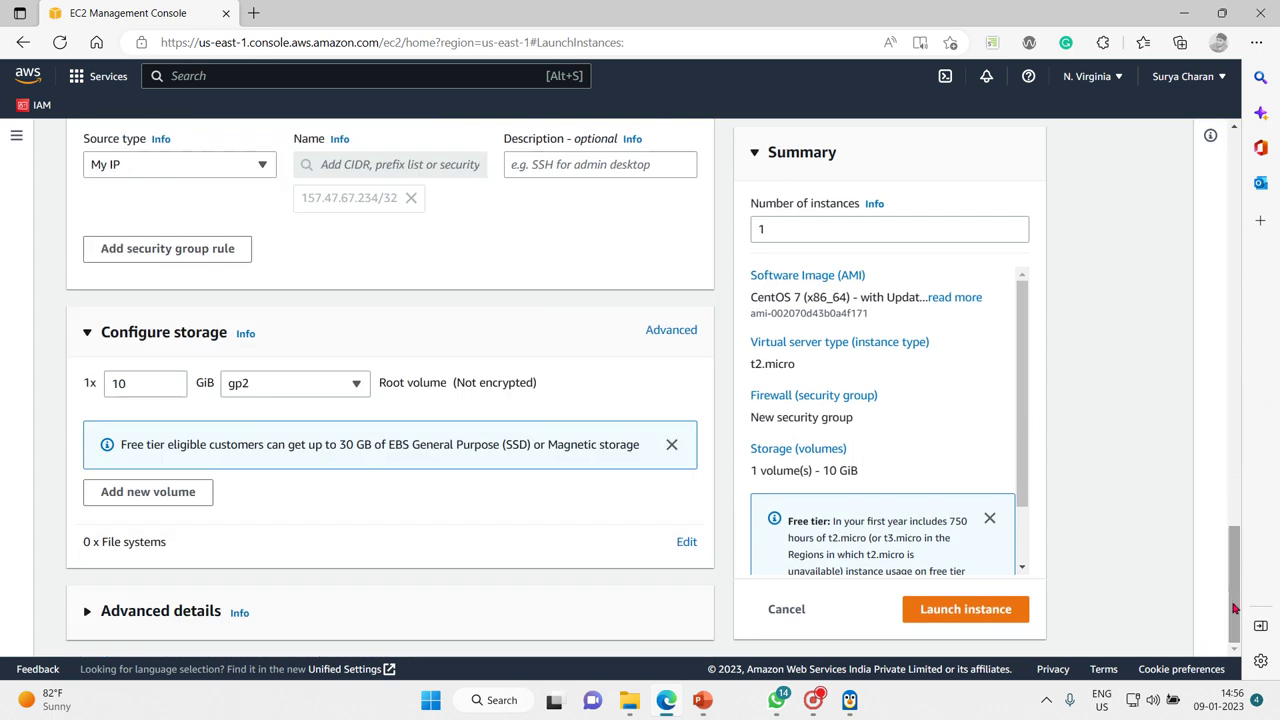
click(960, 620)
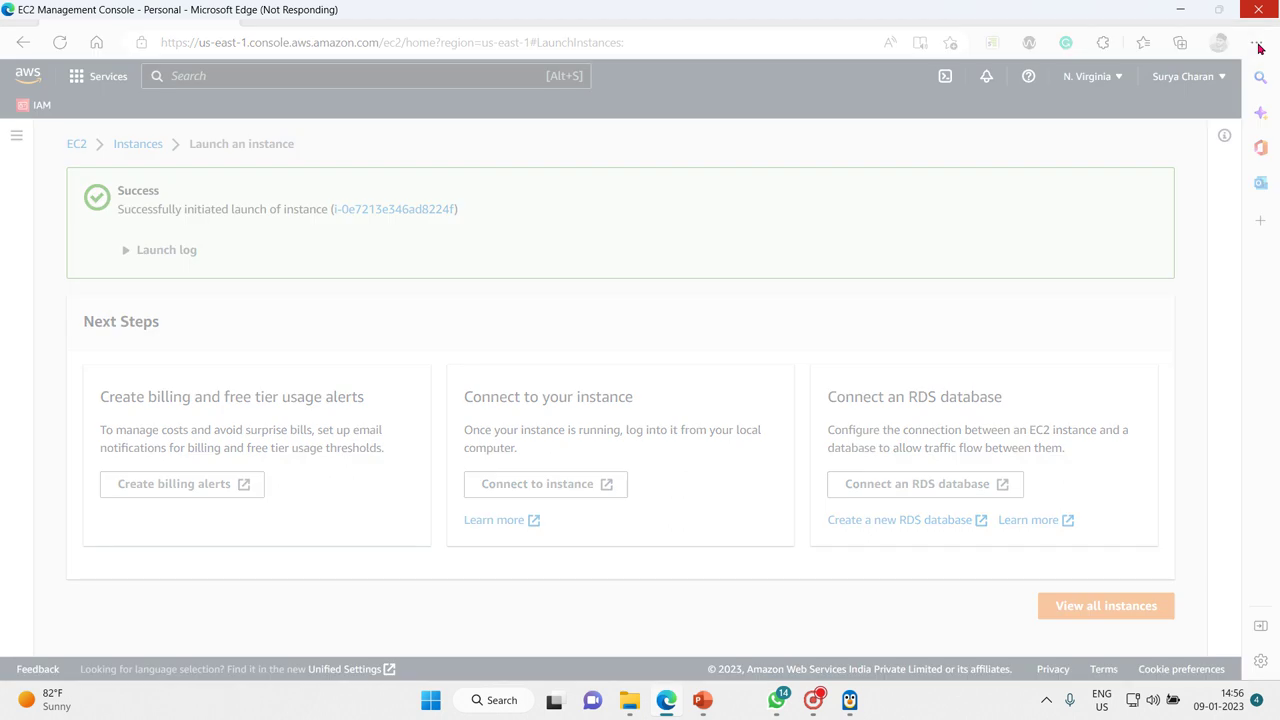
- Open the browser's downloads list and show the downloaded centos7KP.pem file in its folder
mouse_move(636, 701)
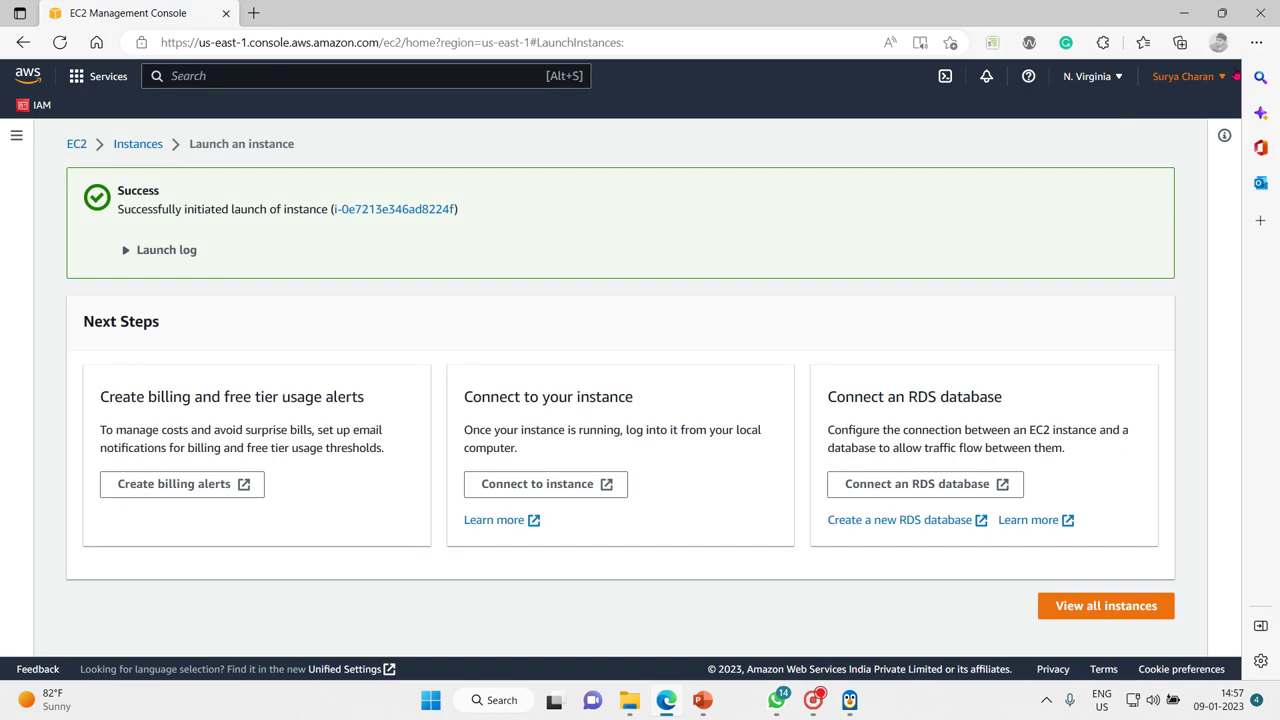
click(1255, 50)
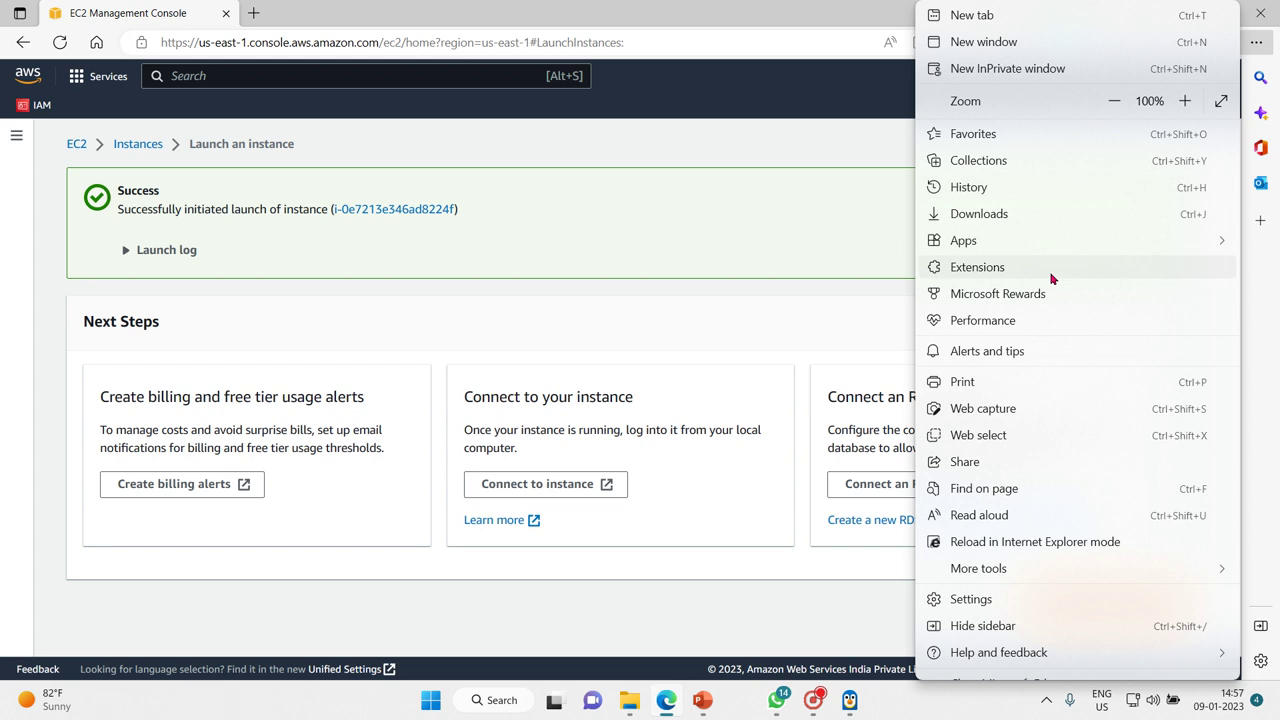
click(1003, 215)
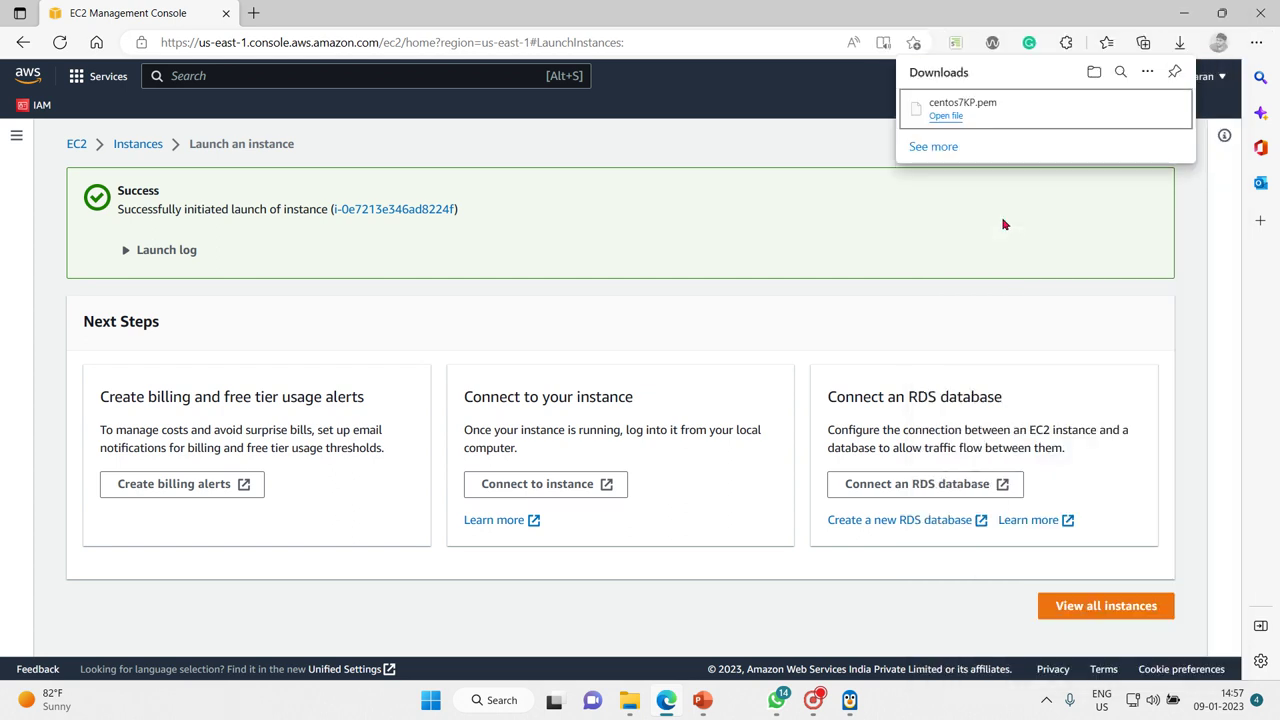
click(1122, 109)
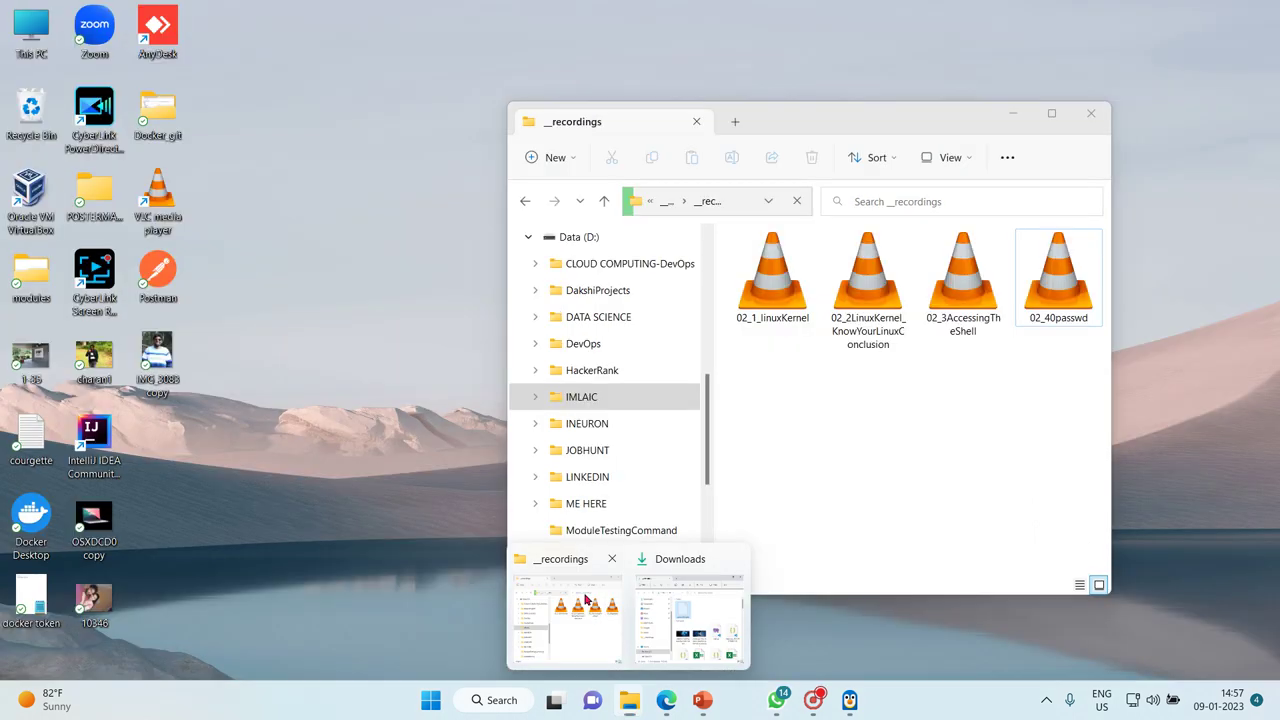
- Move centos7KP.pem from Downloads into the ID4Y02part1Welcoming to Terminal world folder, two levels above __recordings, and put that window away
click(588, 600)
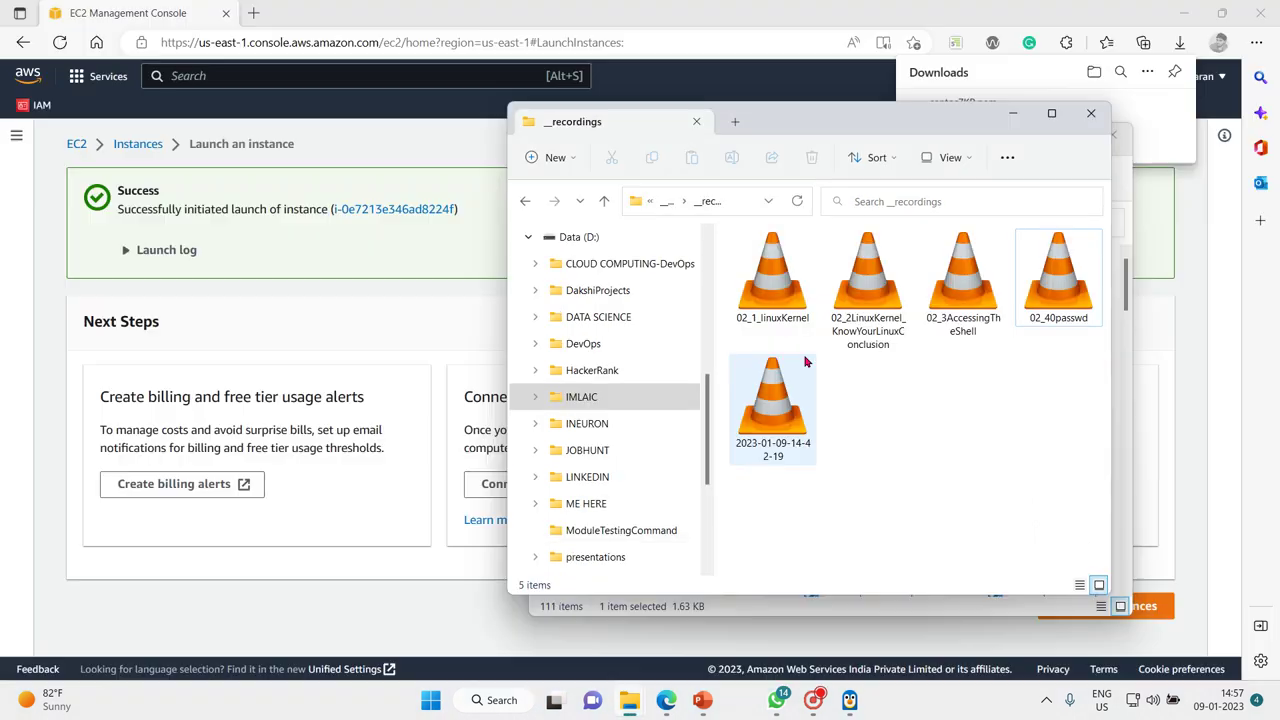
click(667, 201)
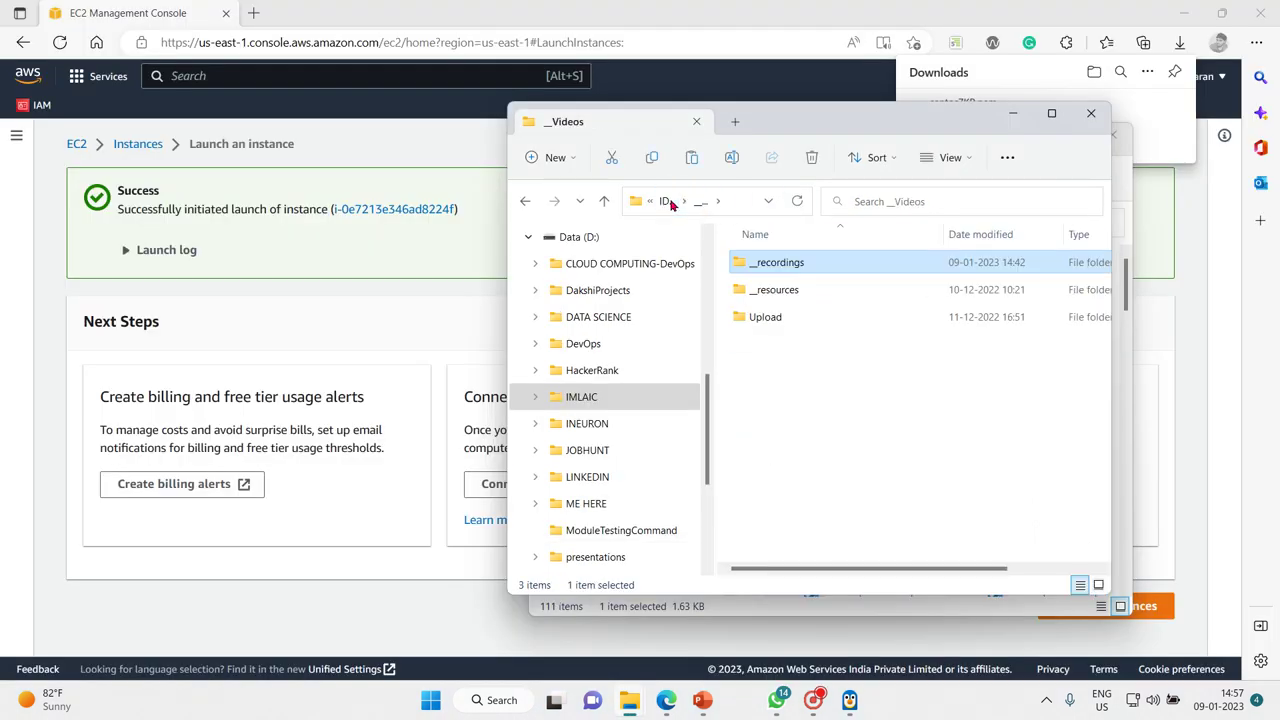
click(667, 201)
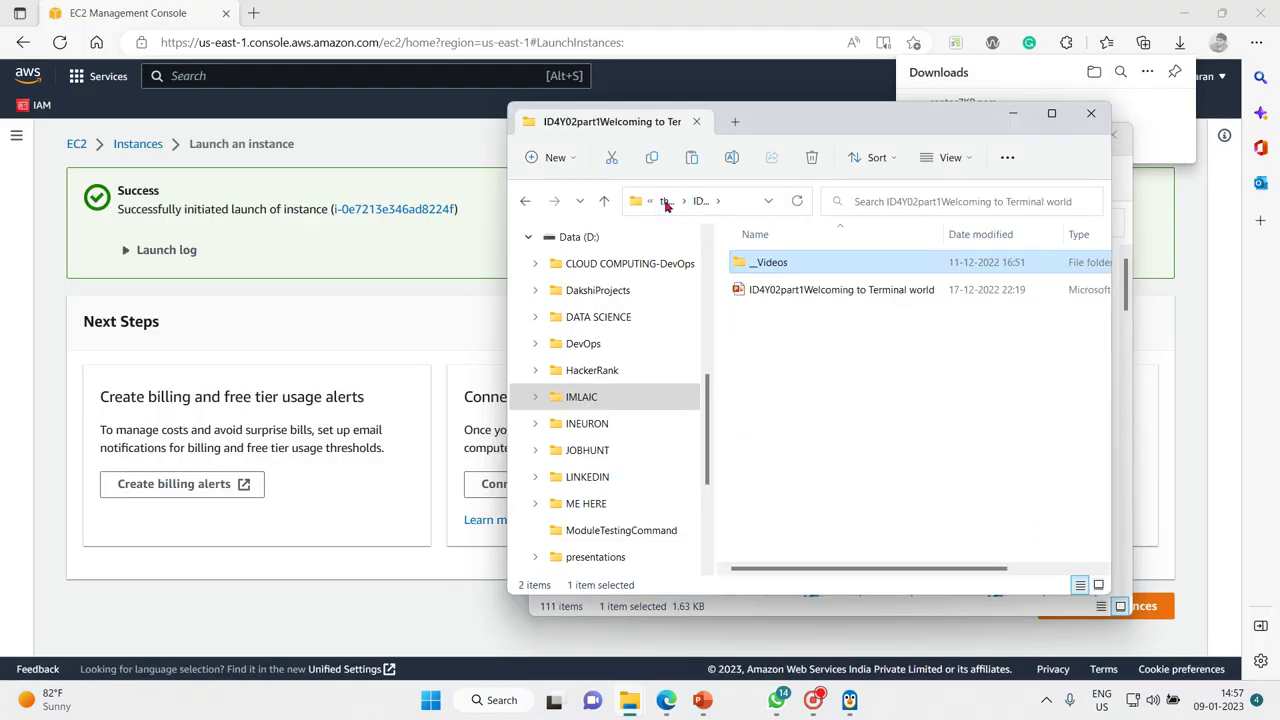
key(ctrl+v)
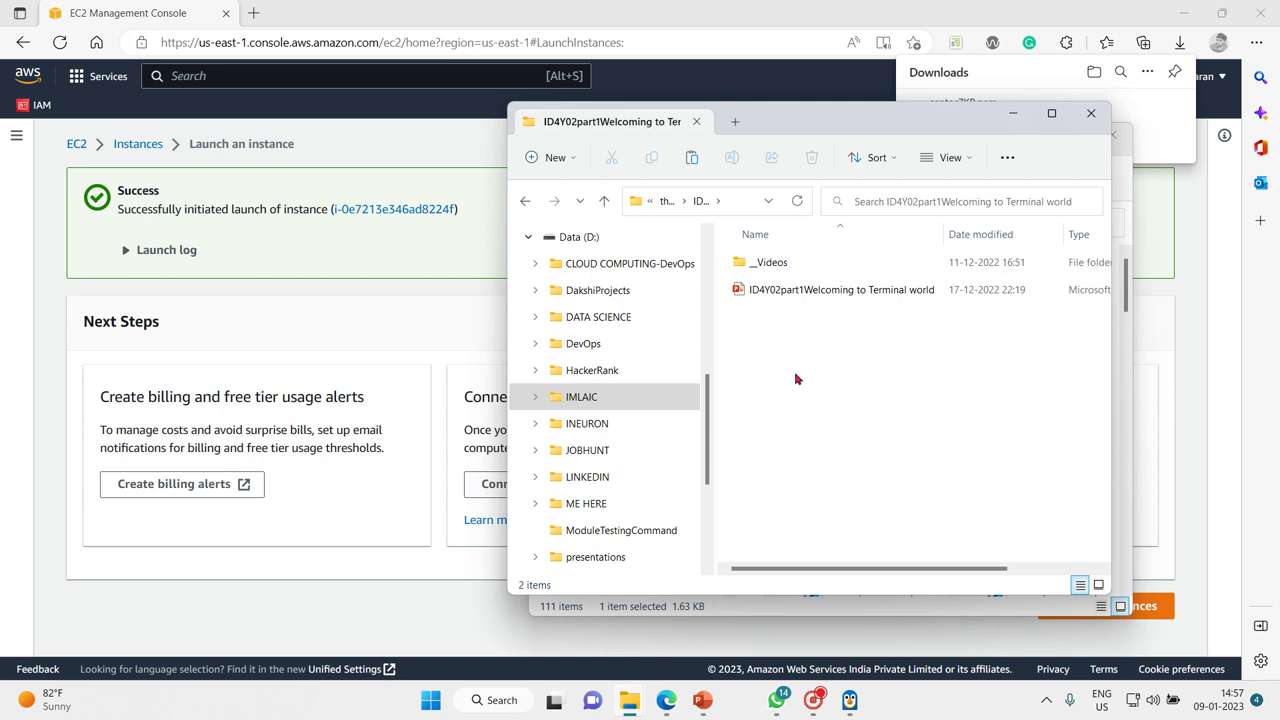
click(1013, 123)
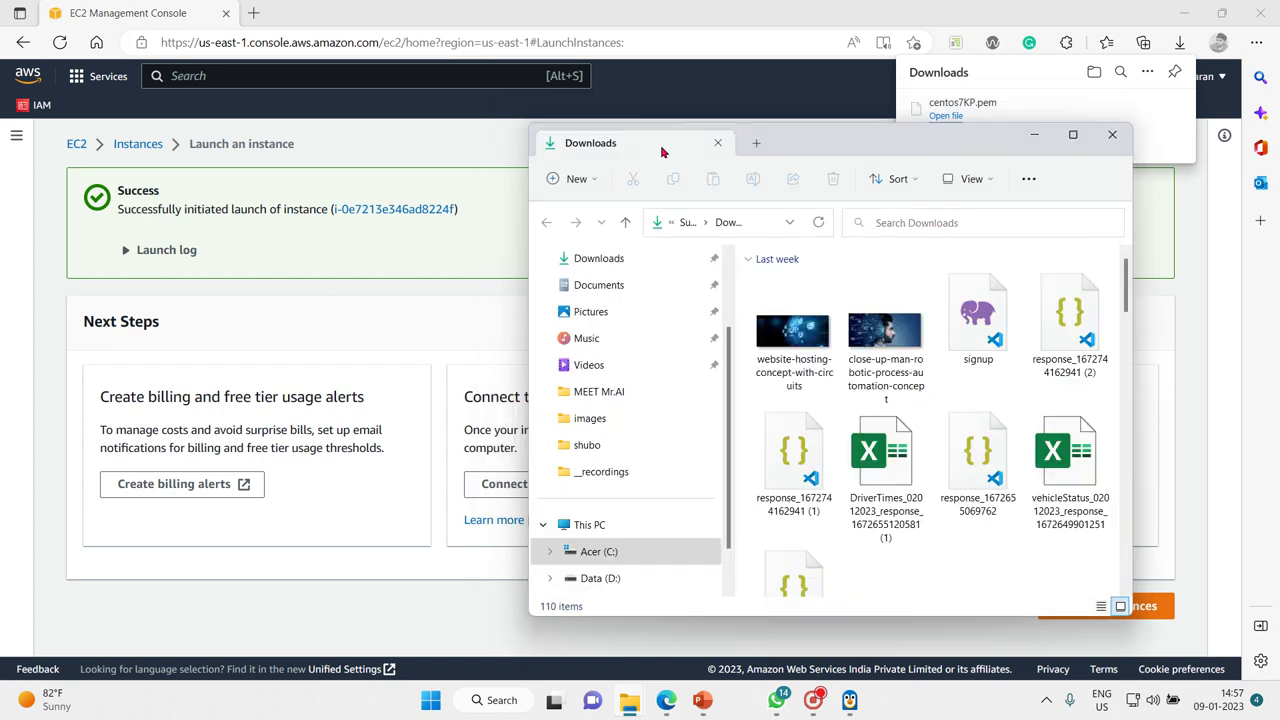
- Start launching another instance from the EC2 instances list and name it ubuntu
click(135, 146)
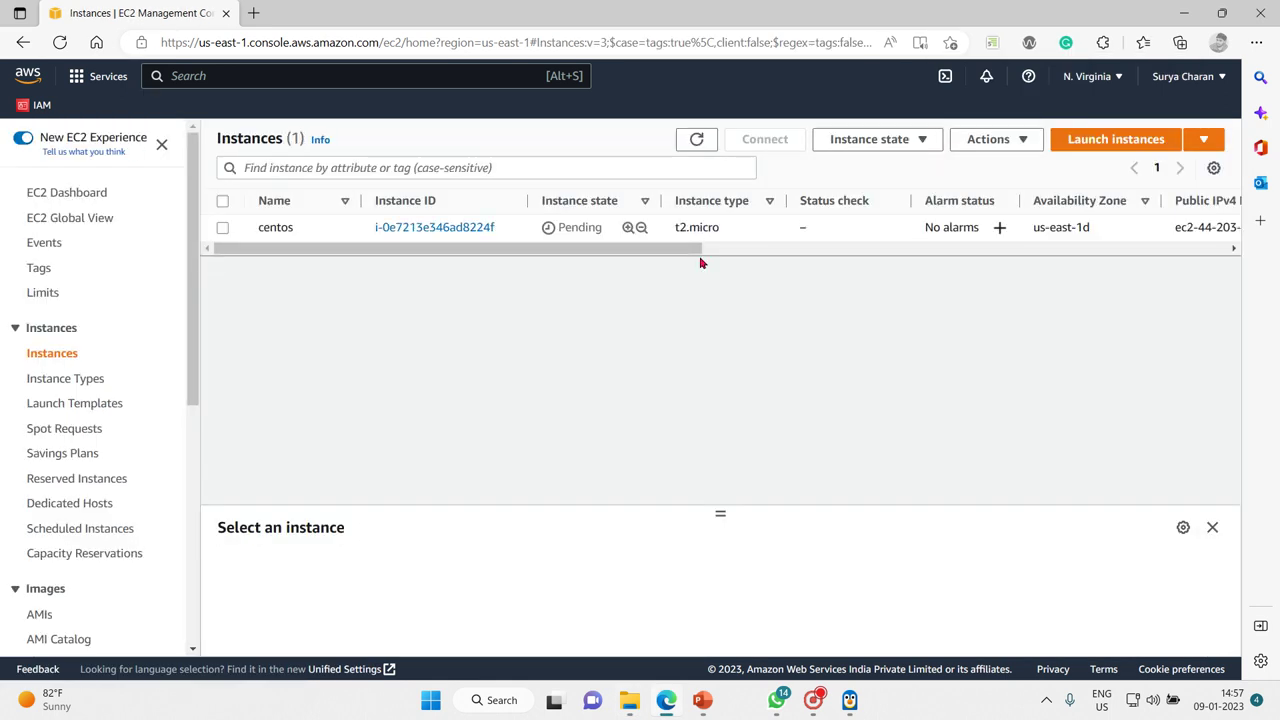
click(1088, 150)
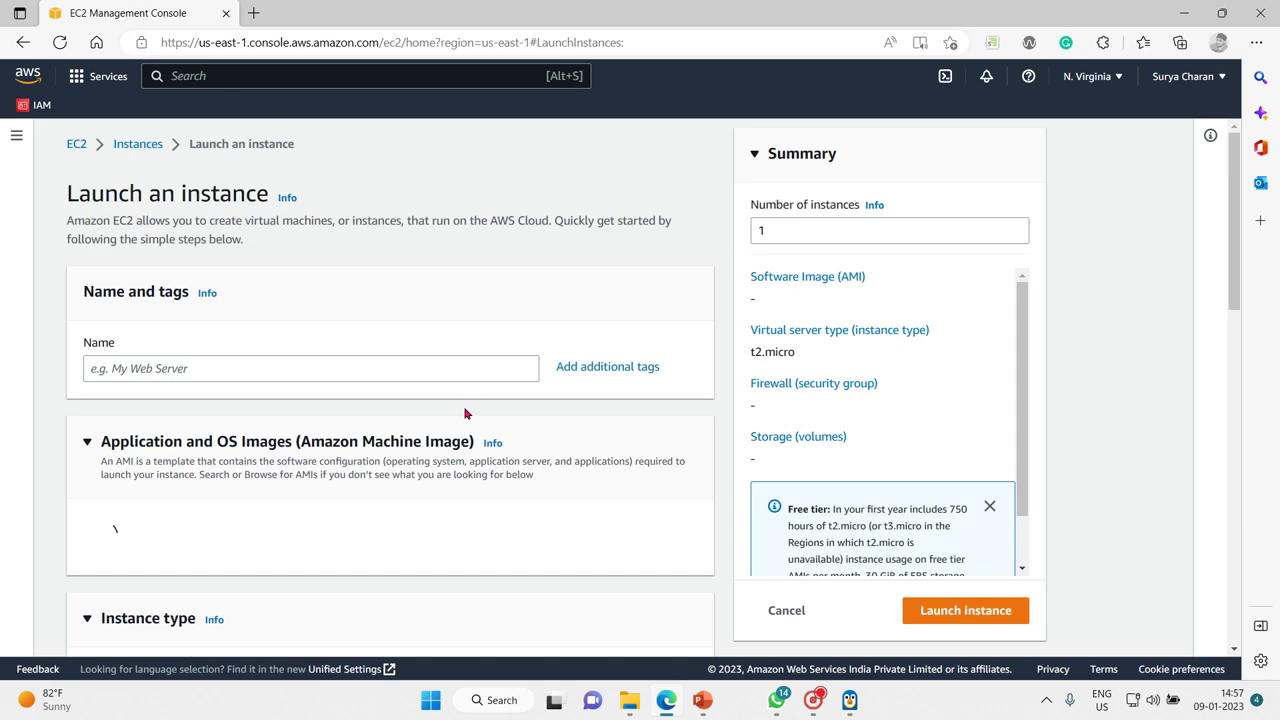
click(315, 369)
text(u)
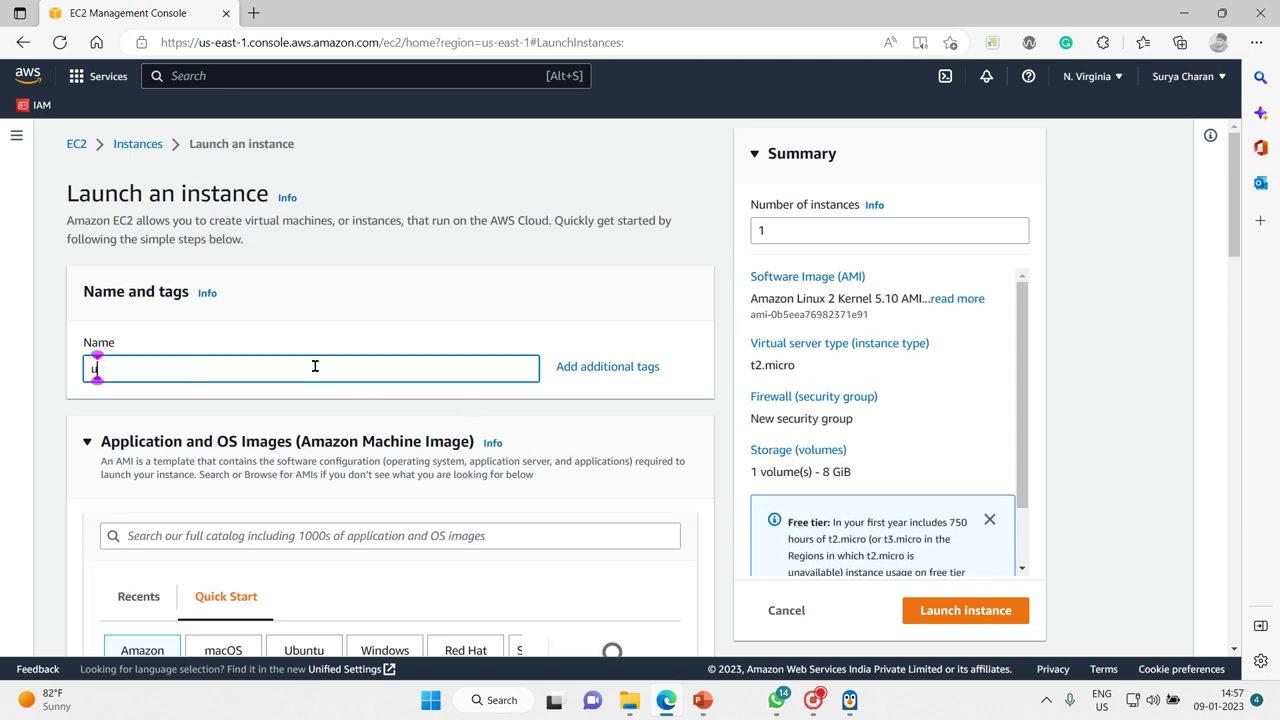
text(buntu)
- Choose the Ubuntu Server 20.04 LTS (HVM), SSD Volume Type image for the instance
scroll(1220, 267, down, 3)
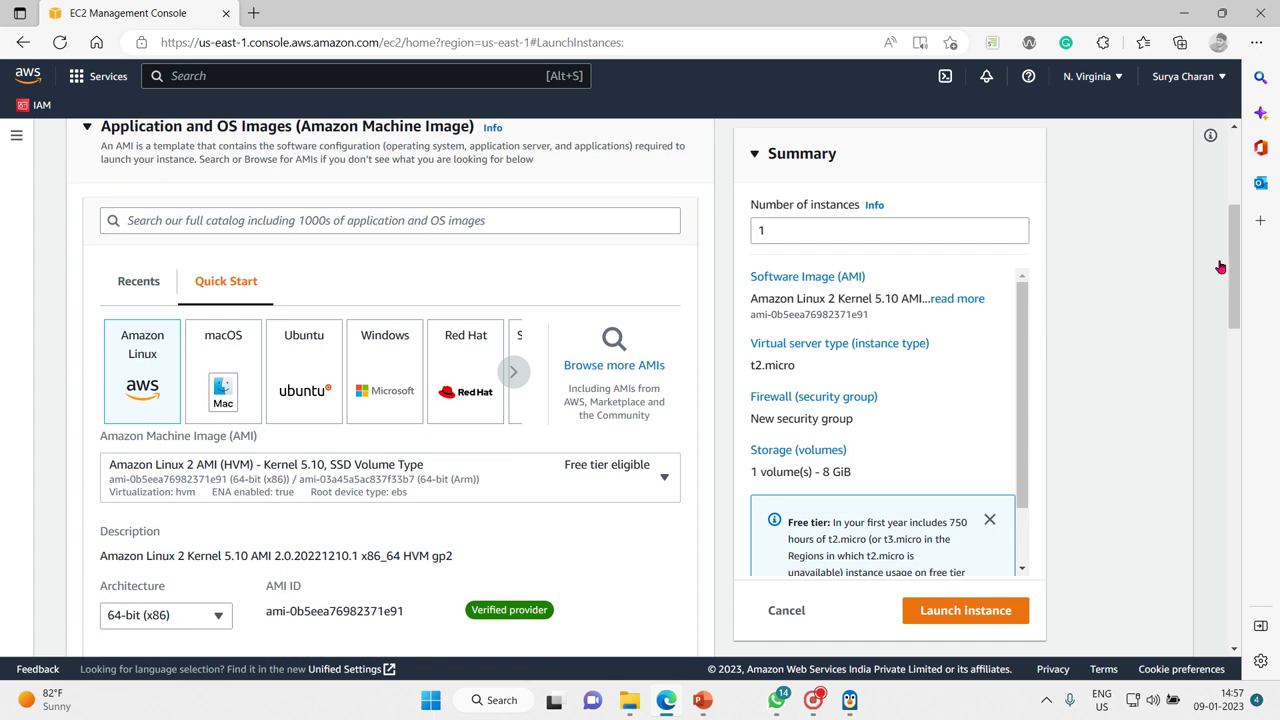
click(293, 352)
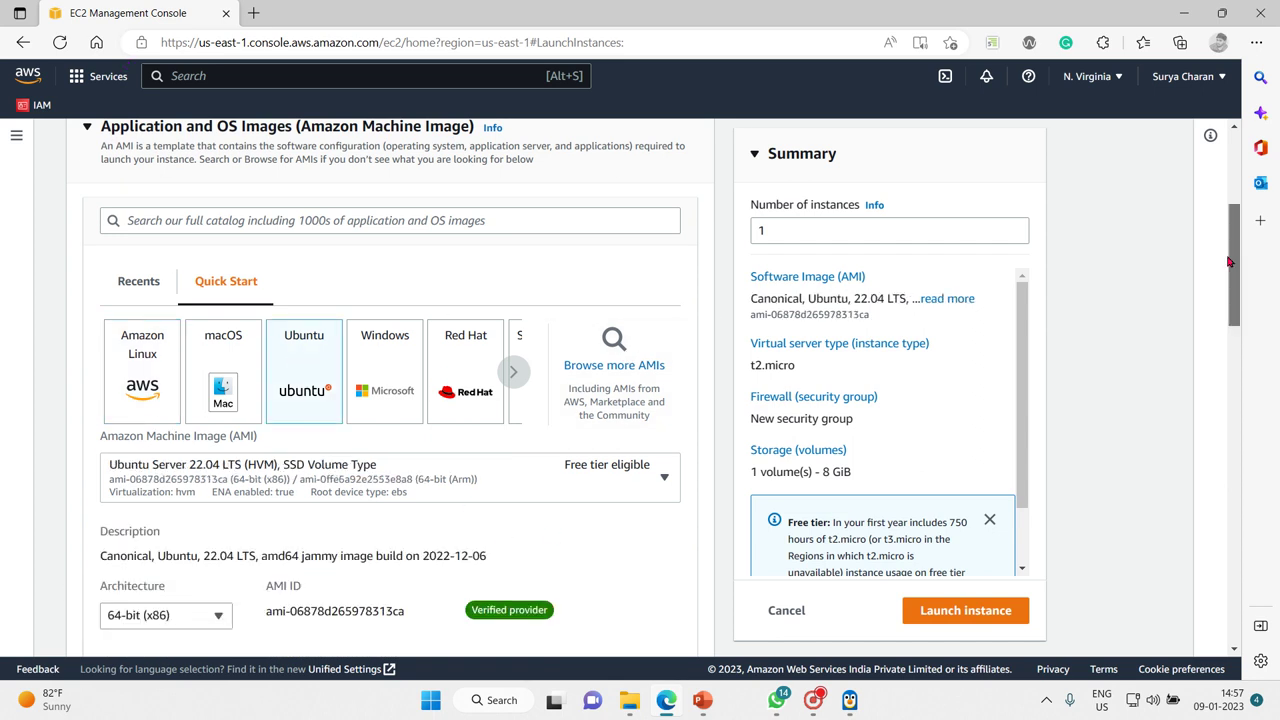
scroll(1234, 265, down, 2)
click(665, 249)
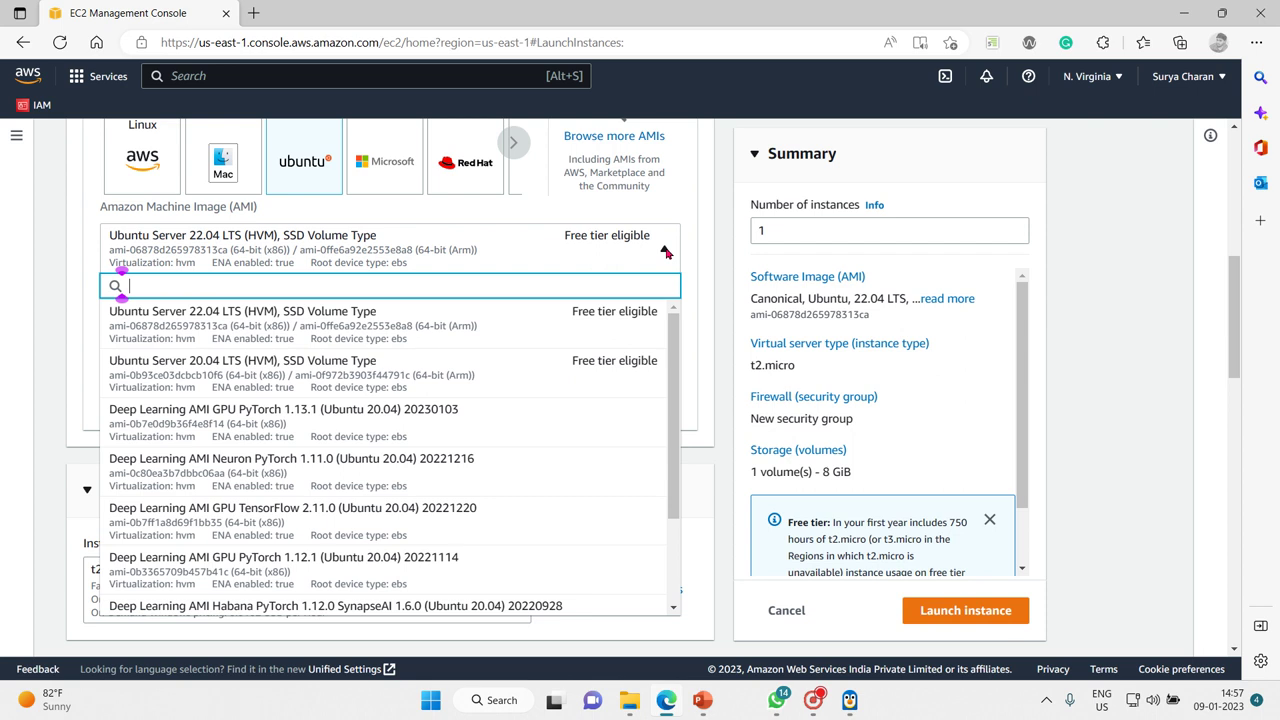
click(320, 383)
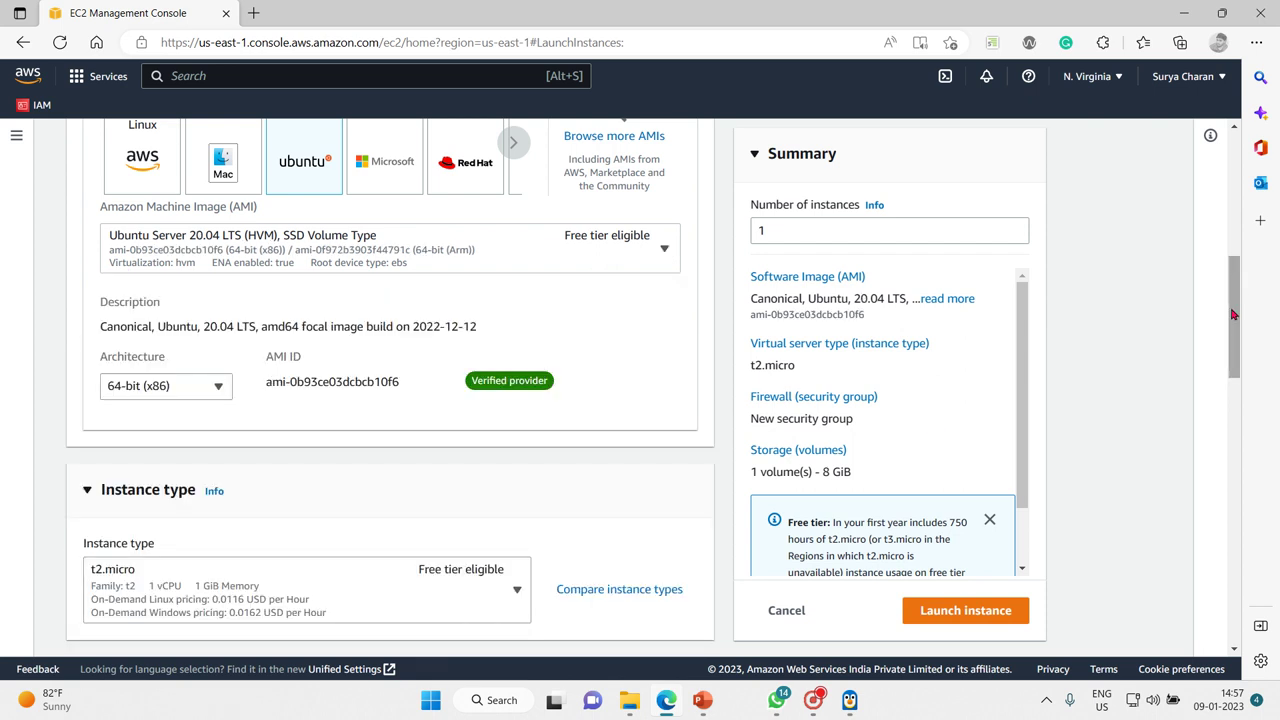
- Create a new RSA key pair named ubuntuKP with the .pem private key format
drag(1233, 314, 1237, 427)
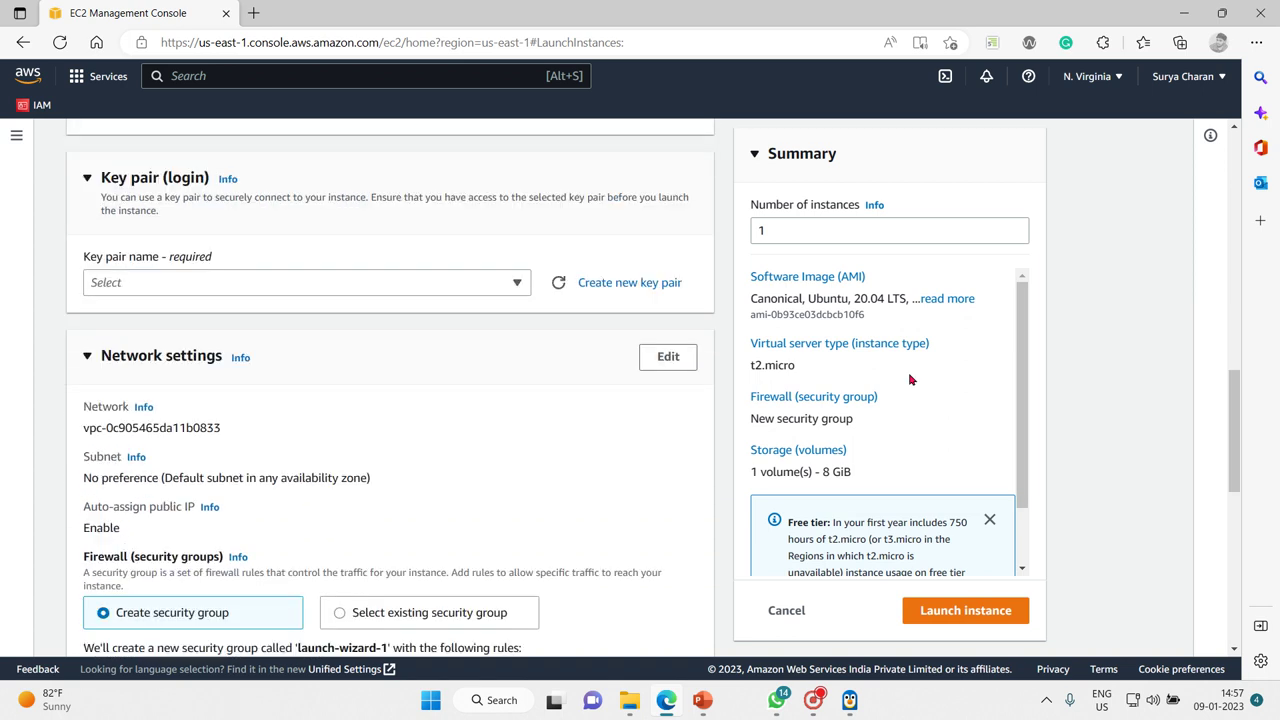
click(636, 282)
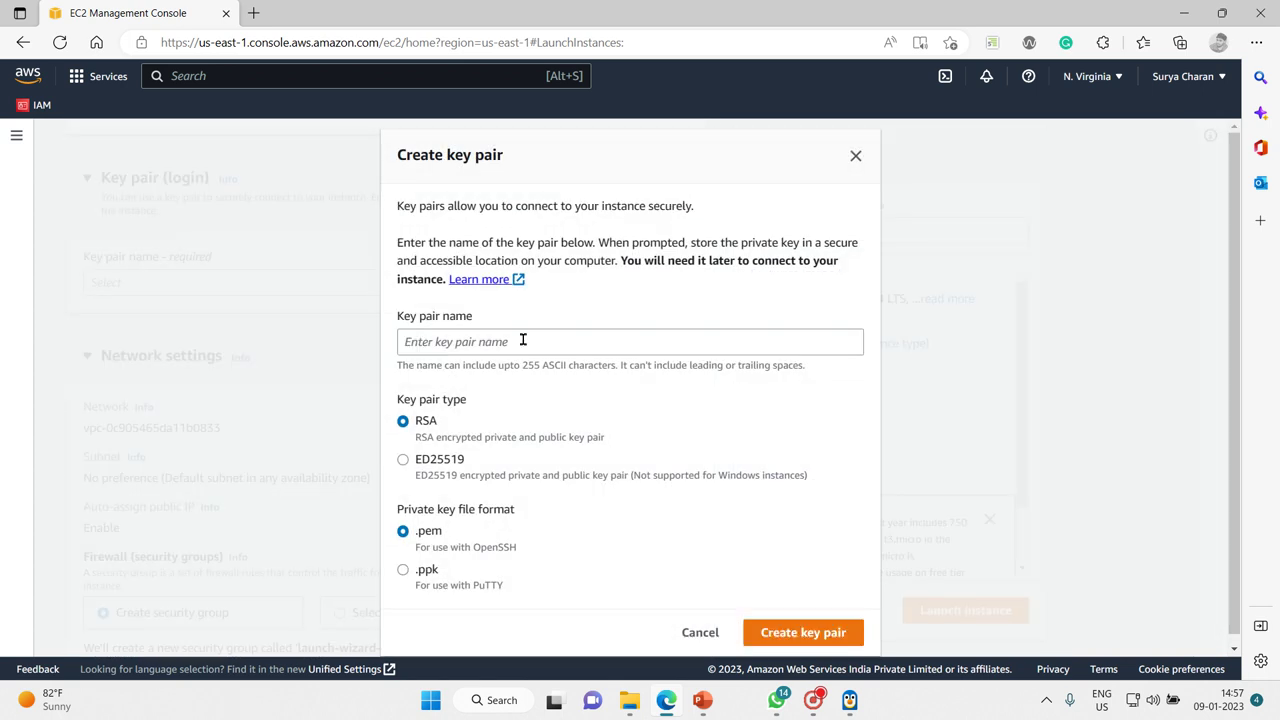
click(522, 340)
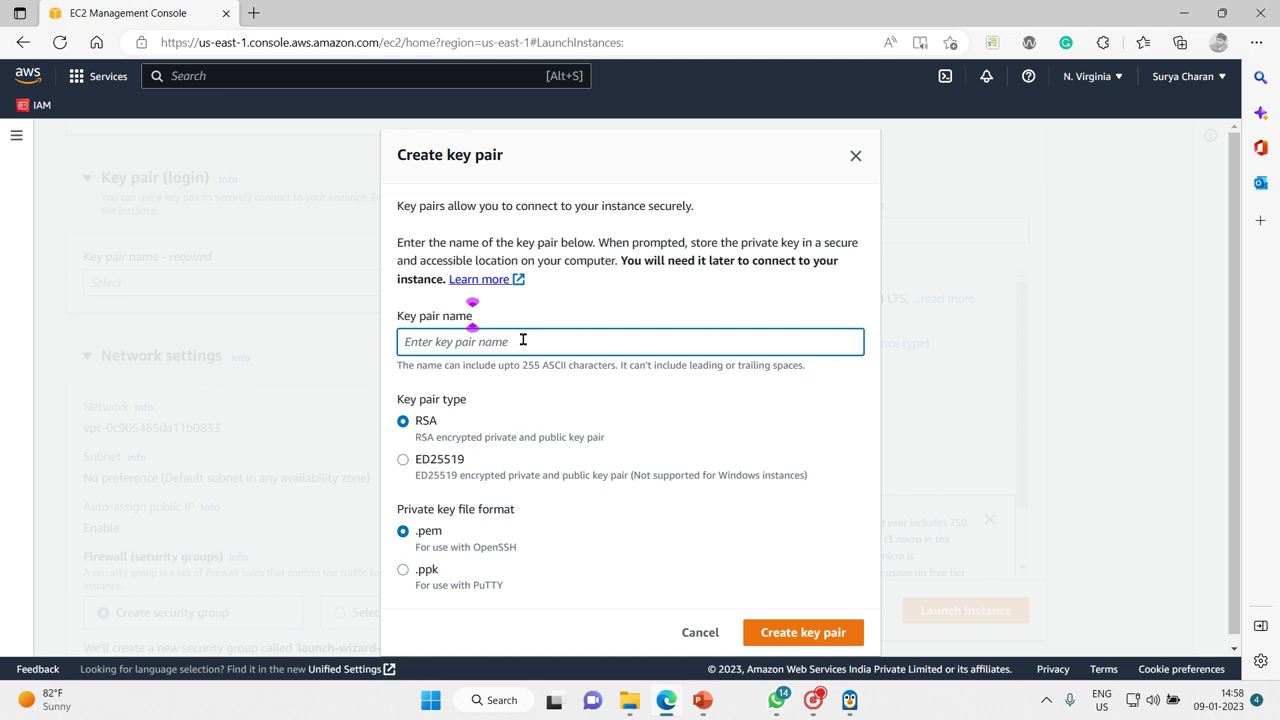
text(ubun)
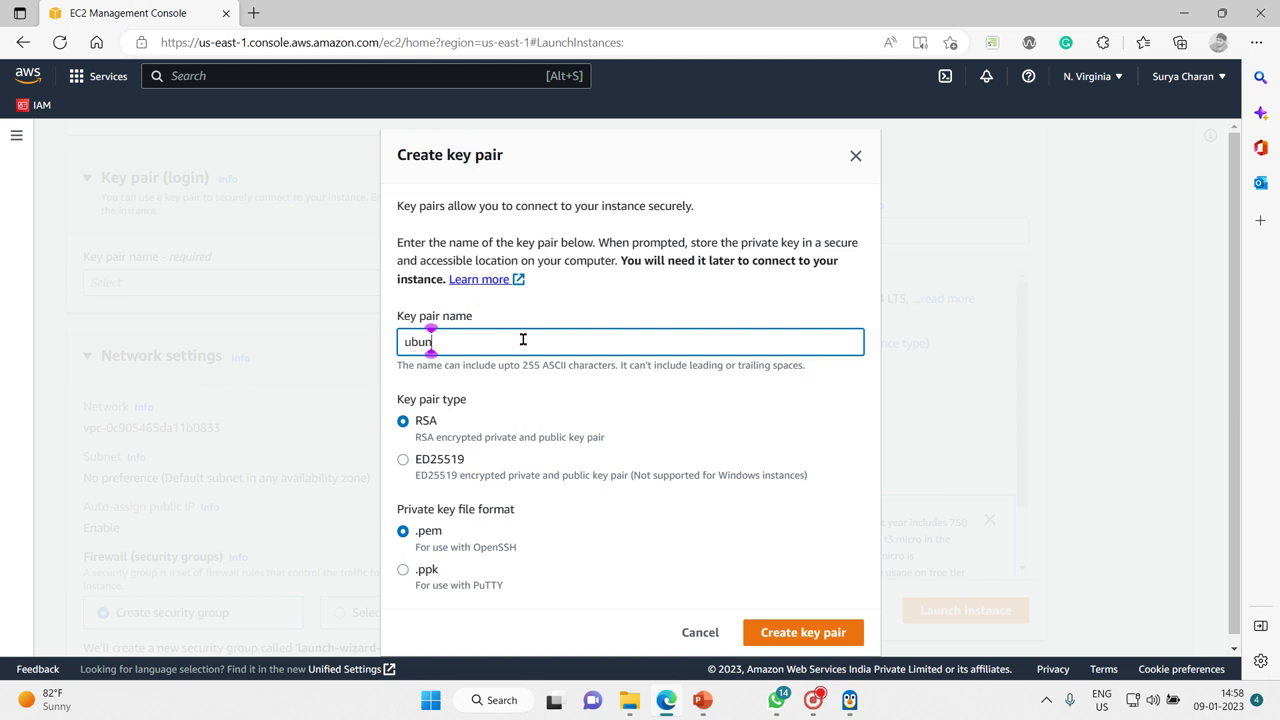
text(tuKP)
click(753, 637)
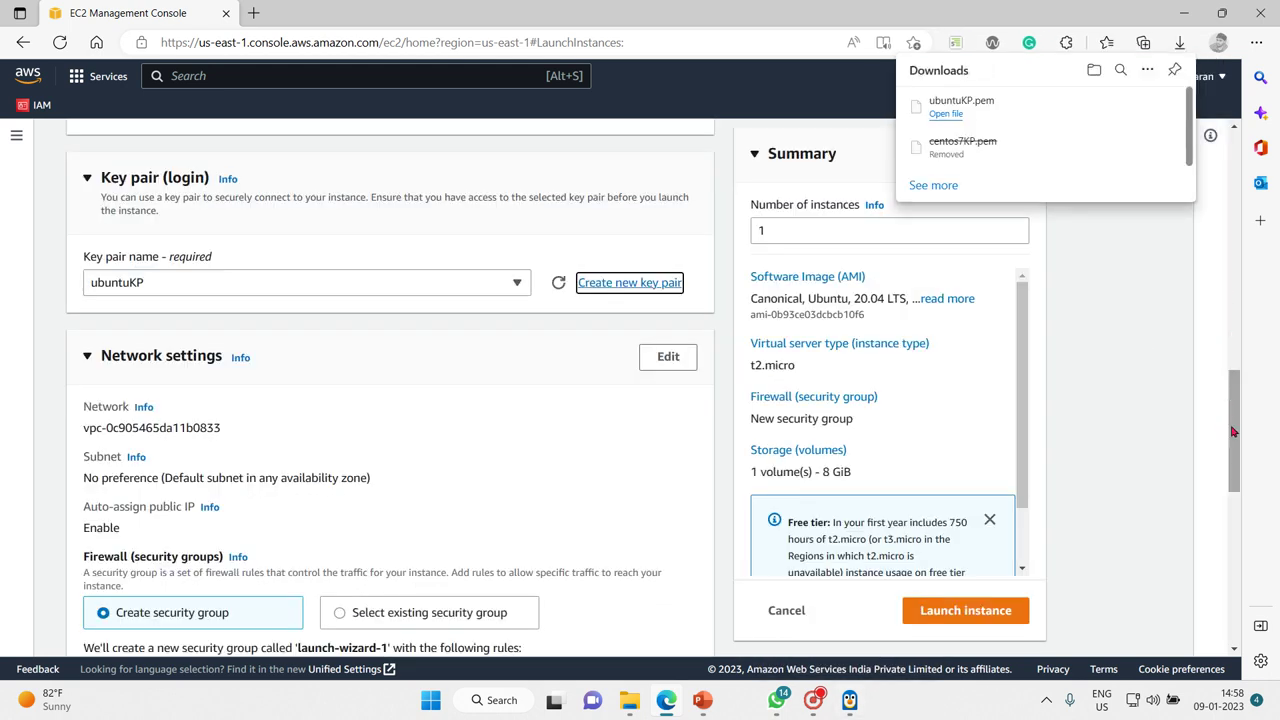
- Edit the instance's network settings and set the new security group's name to UbuntuSG
drag(1232, 432, 1235, 482)
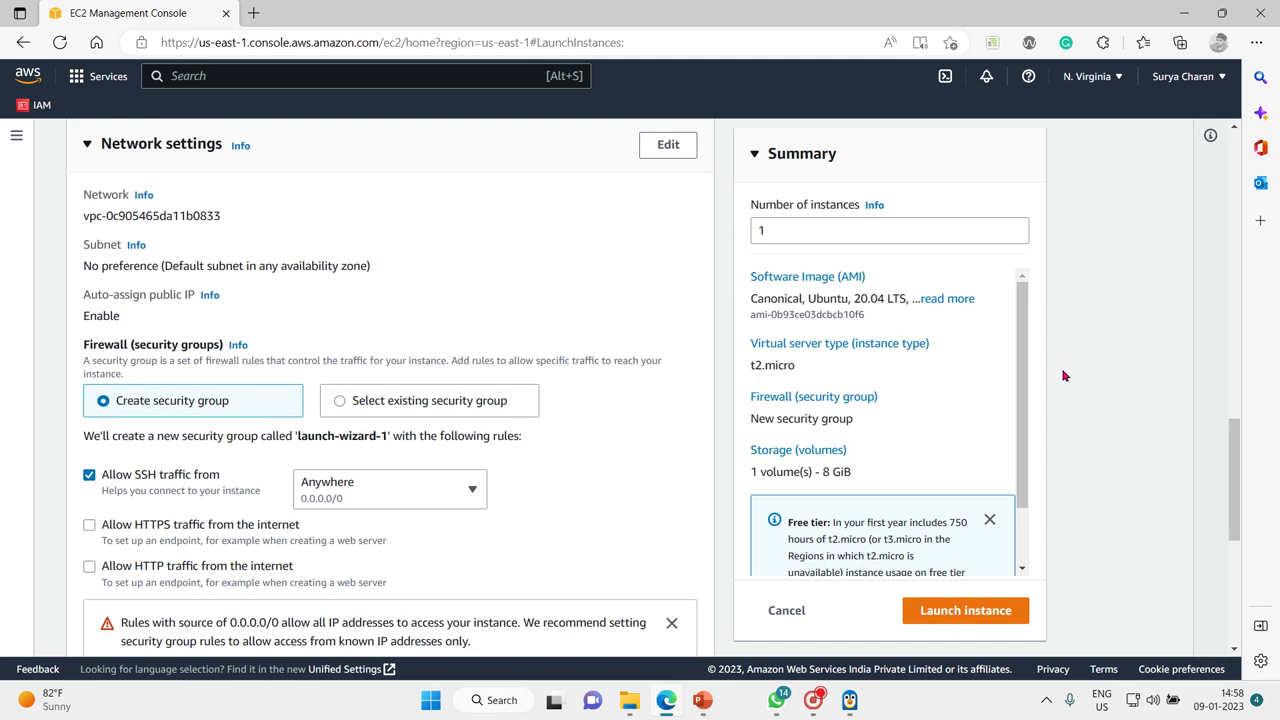
click(663, 148)
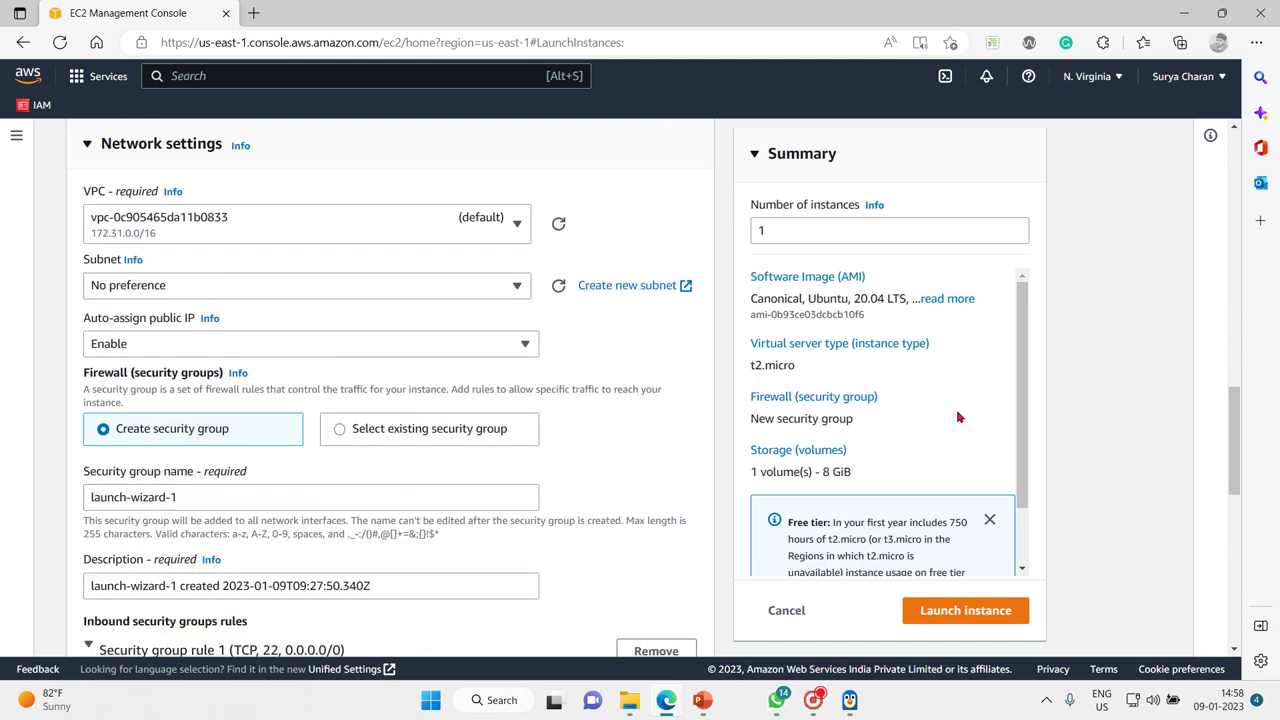
drag(1234, 440, 1234, 500)
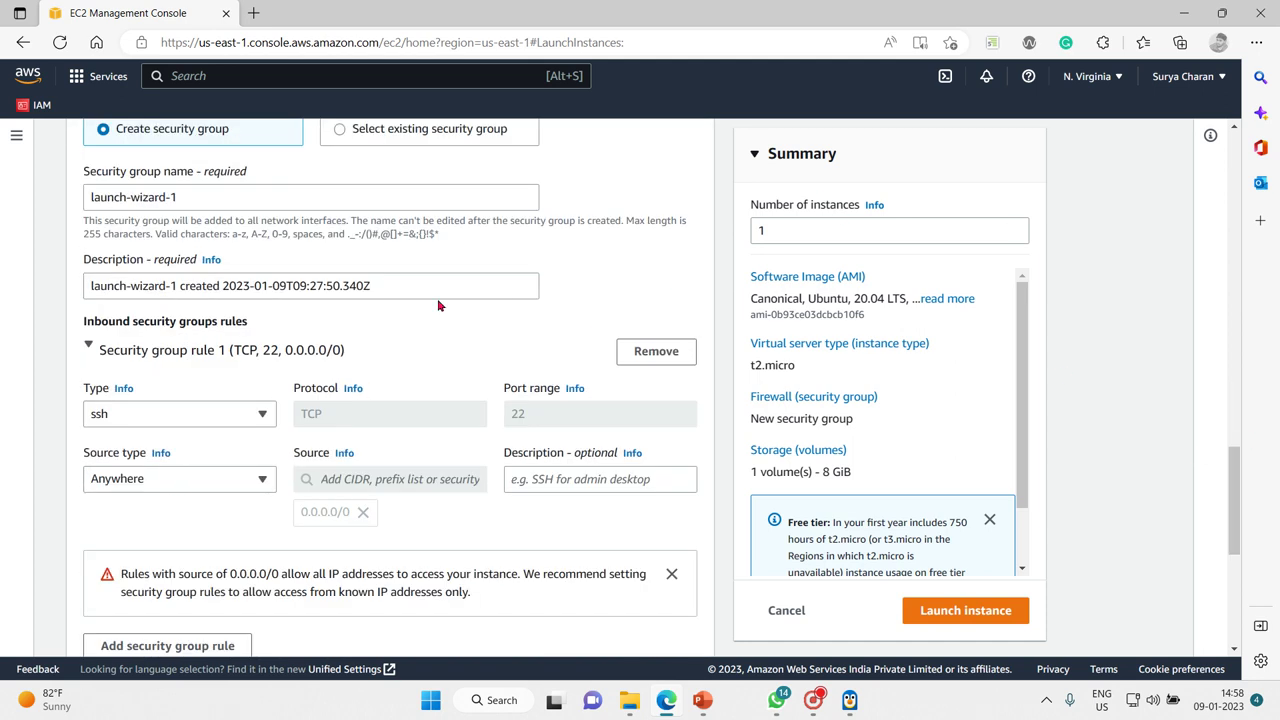
drag(210, 218, 189, 192)
click(192, 194)
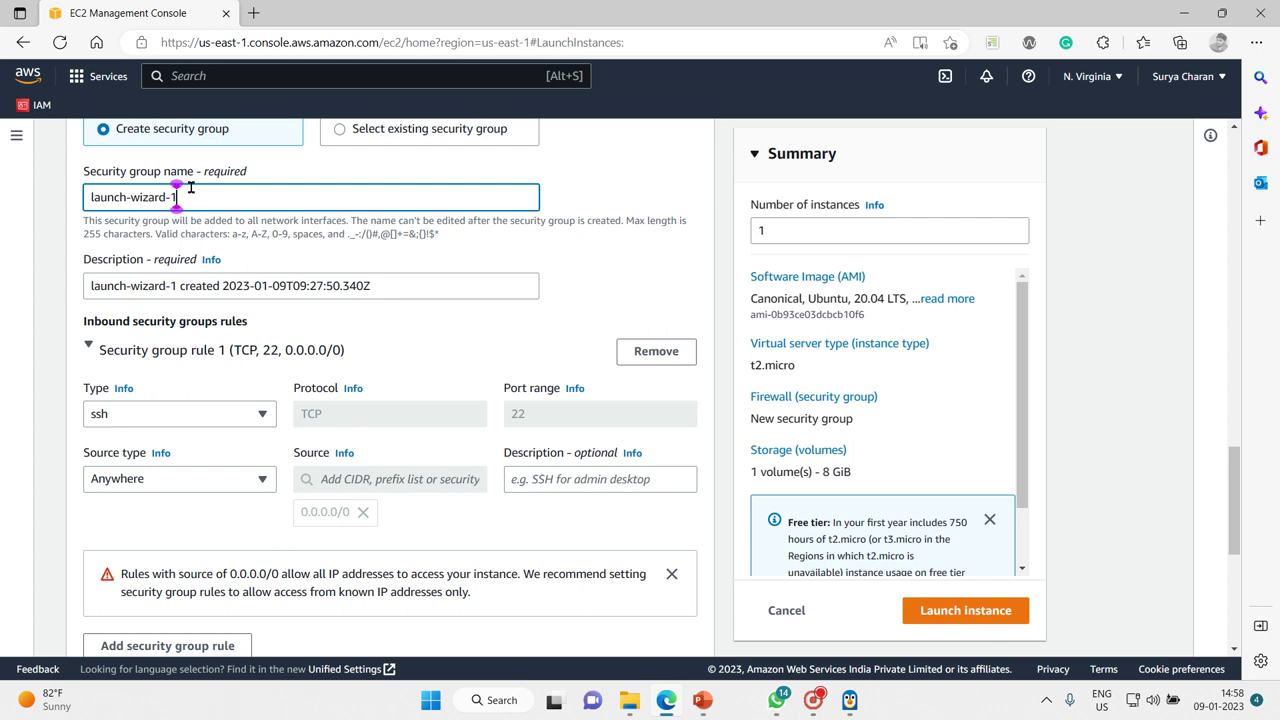
key(BackSpace)
key(BackSpace)
key(BackSpace)
key(BackSpace)
key(BackSpace)
key(BackSpace)
key(BackSpace)
key(BackSpace)
key(BackSpace)
key(BackSpace)
key(BackSpace)
key(BackSpace)
key(BackSpace)
key(BackSpace)
key(BackSpace)
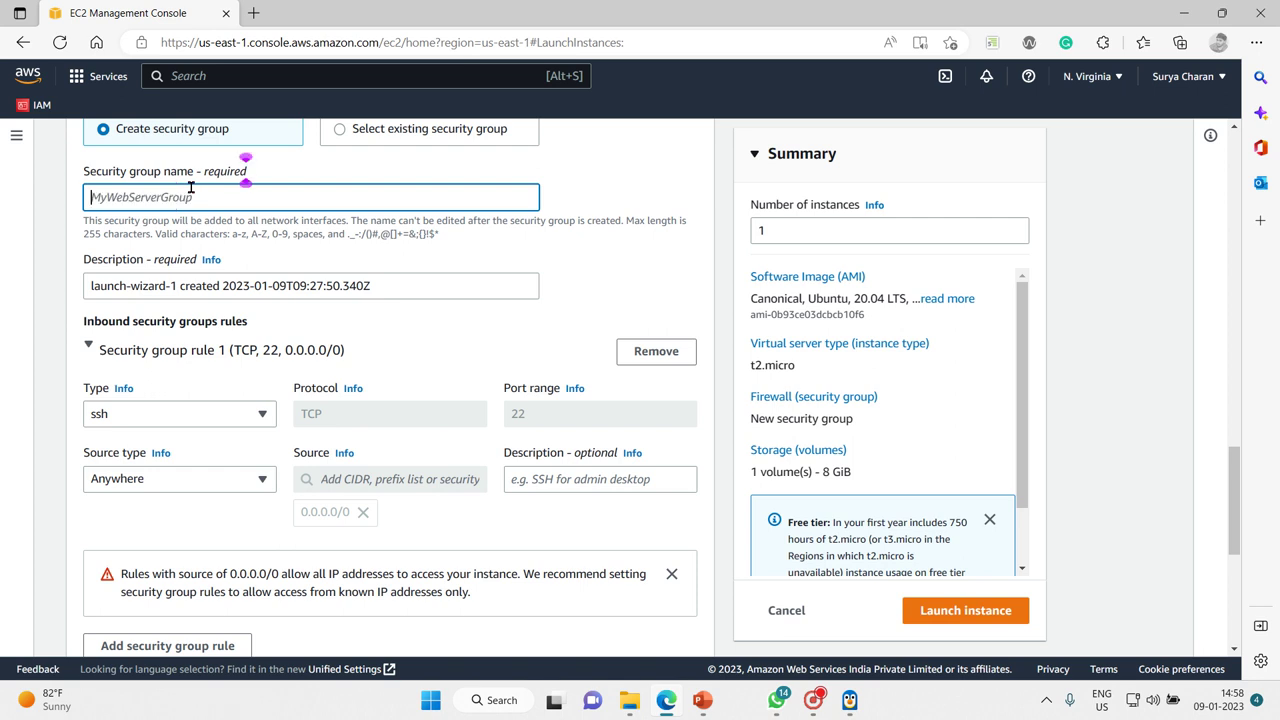
text(Ubuntu)
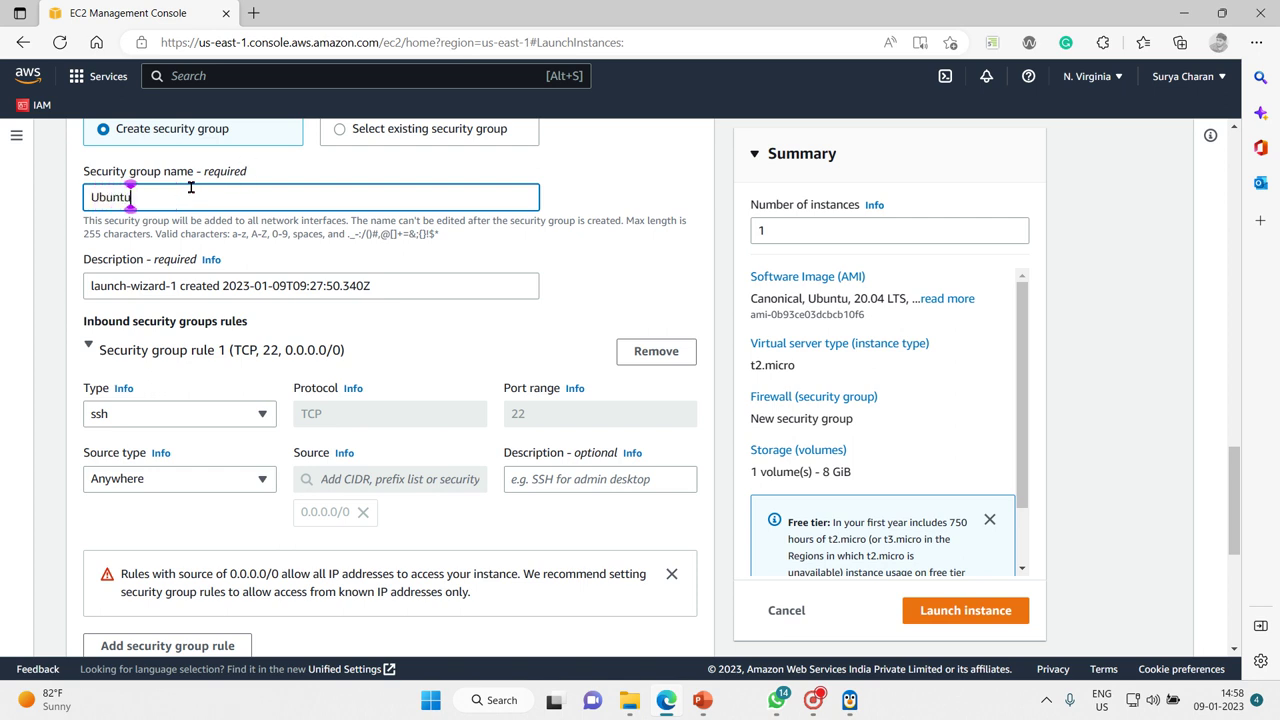
text(SG)
- Replace launch-wizard-1 in the security group's description with the copied name UbuntuSG
key(shift+Left)
key(shift+Left)
key(shift+Left)
key(shift+Left)
key(shift+Left)
key(shift+Left)
key(shift+Left)
key(shift+Left)
key(ctrl+c)
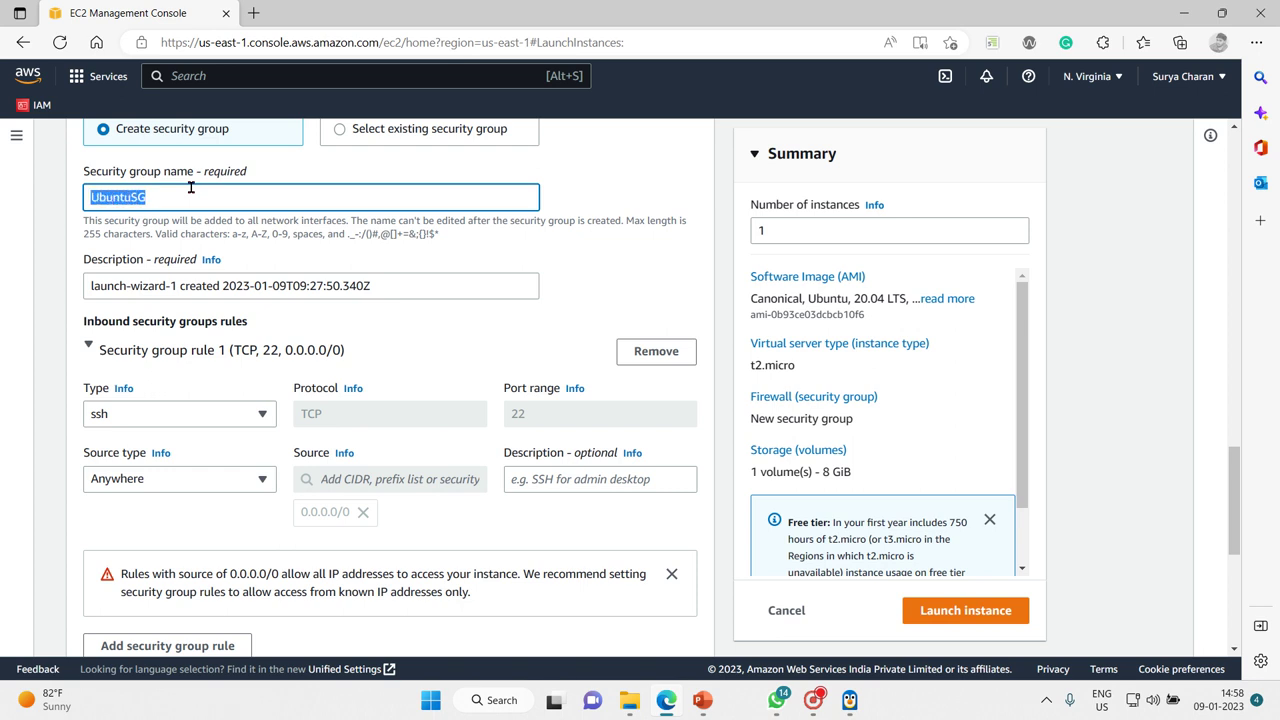
click(168, 286)
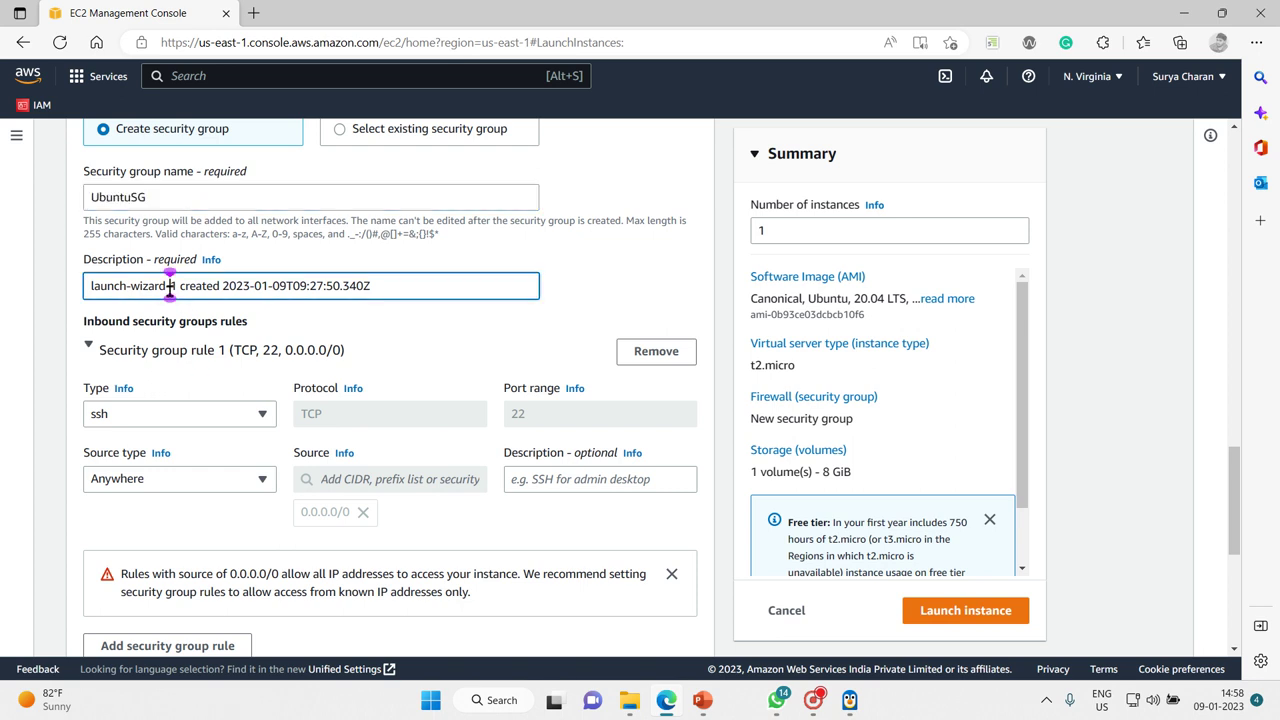
key(shift+Left)
key(shift+Left)
key(shift+Left)
key(shift+Left)
key(shift+Left)
key(shift+Left)
key(shift+Left)
key(shift+Left)
key(shift+Left)
key(shift+Left)
key(shift+Left)
key(shift+Left)
key(shift+Left)
key(shift+Left)
key(shift+Left)
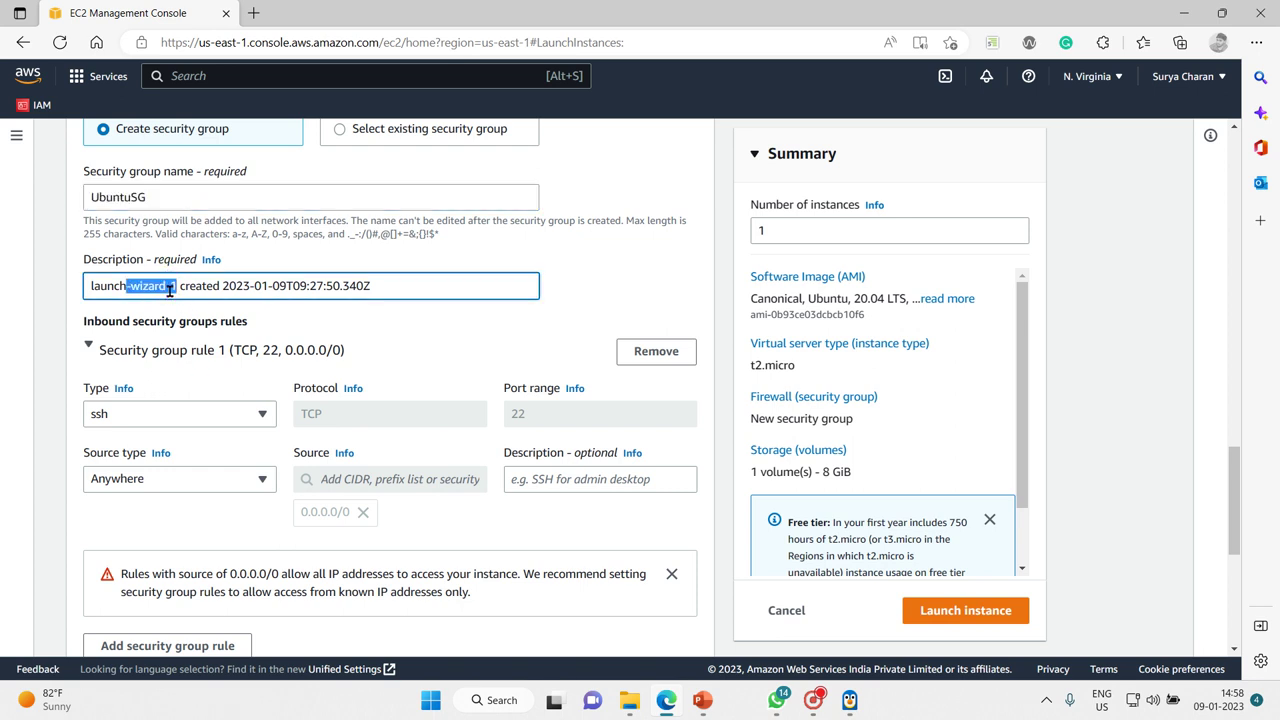
key(ctrl+v)
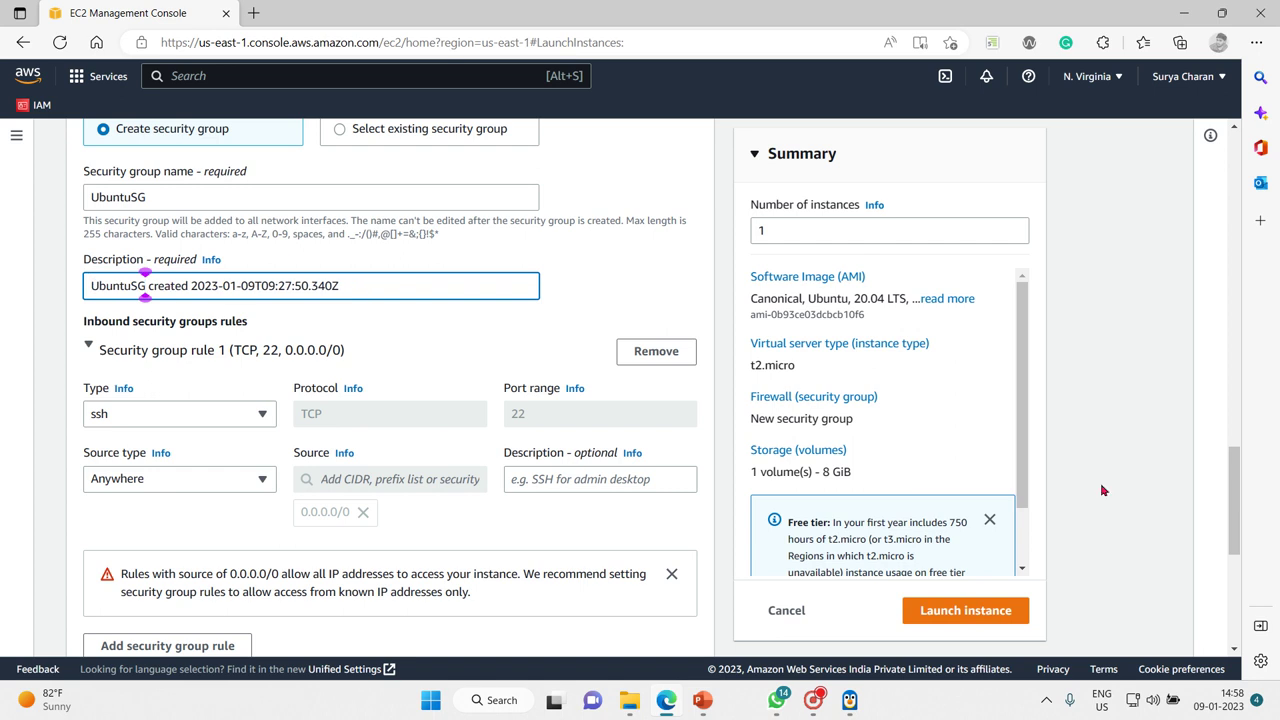
- Set the source type of the ssh inbound rule to My IP and launch the instance
click(263, 481)
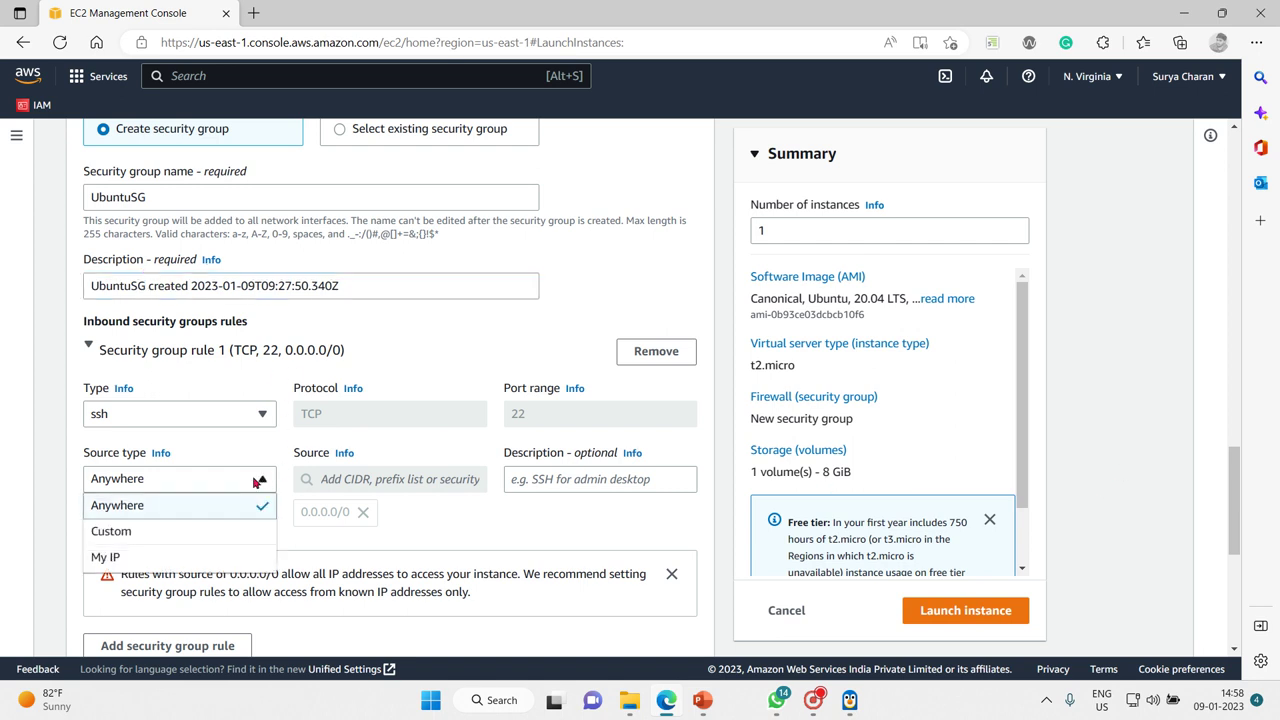
click(124, 557)
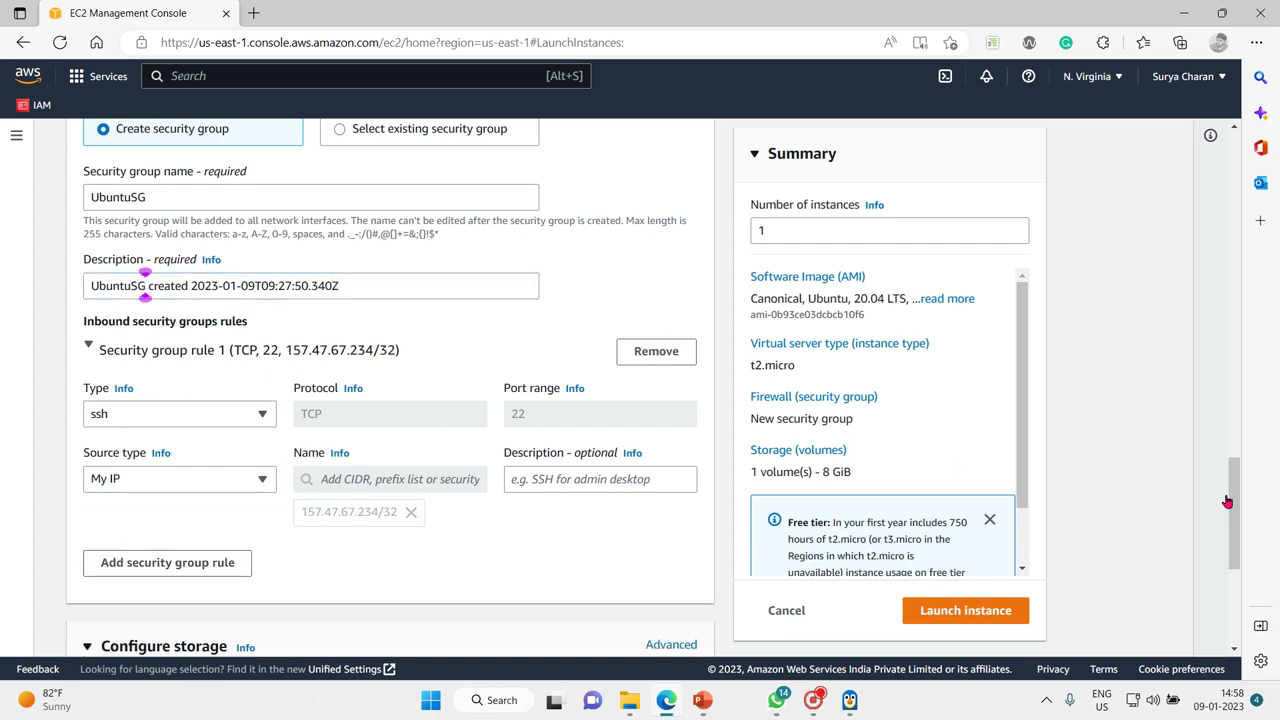
drag(1234, 505, 1232, 580)
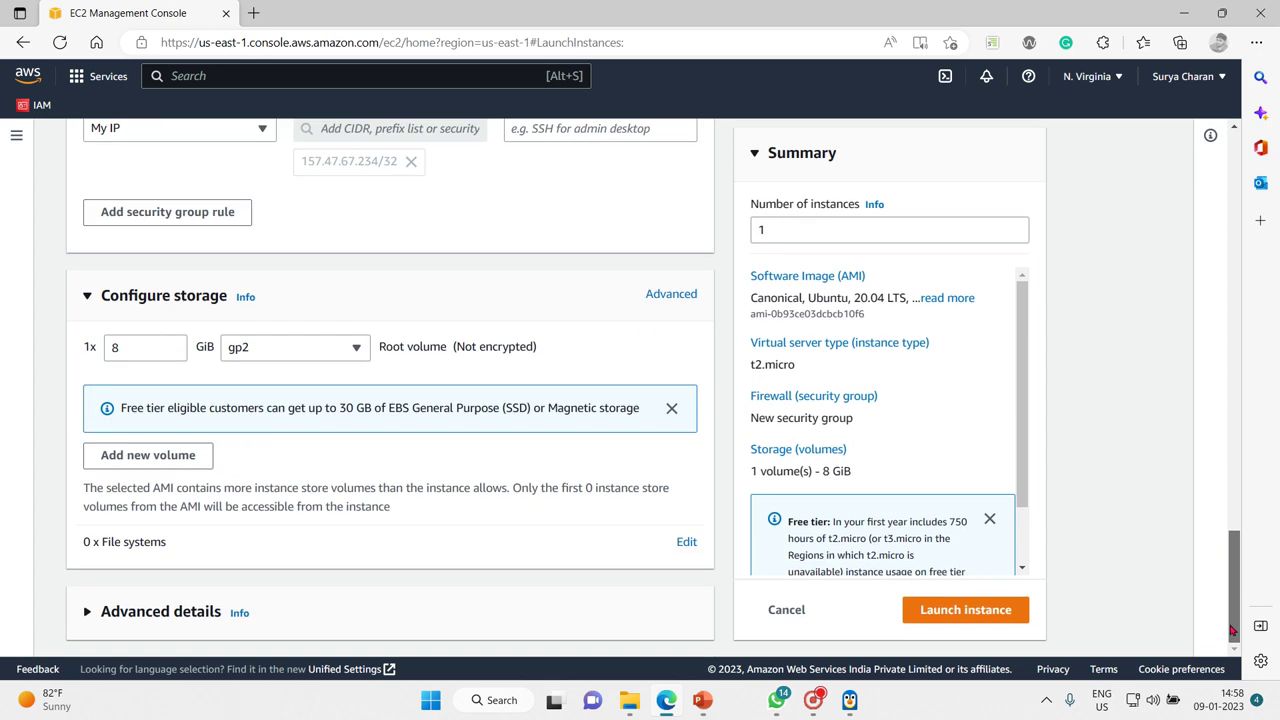
click(991, 619)
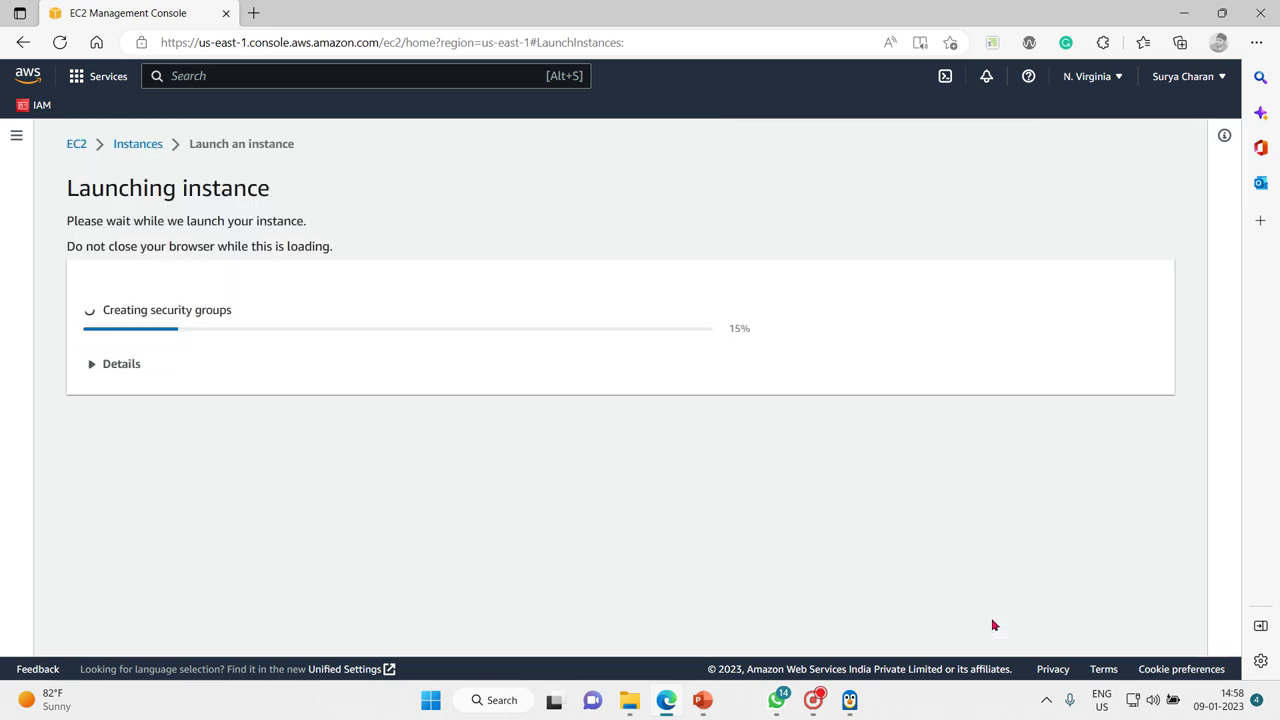
- Move ubuntuKP.pem from the Downloads folder into the ID4Y02part1Welcoming to Terminal world folder beside centos7KP.pem
mouse_move(634, 702)
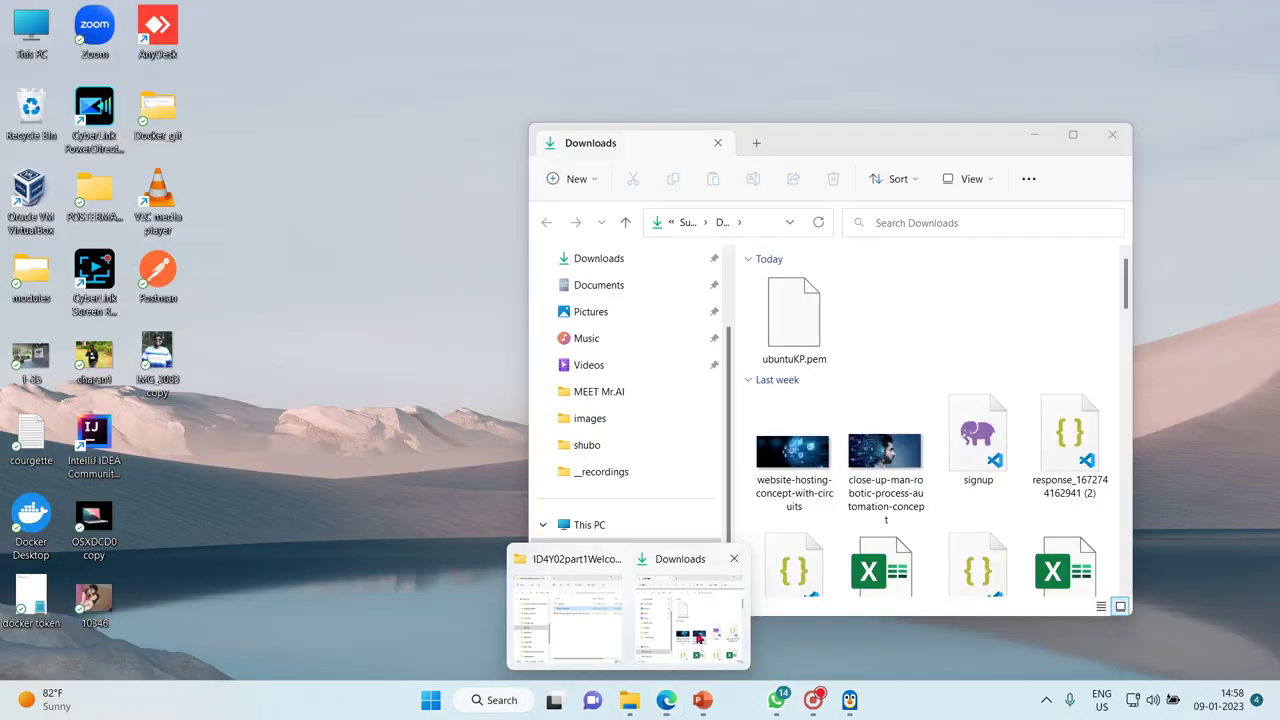
click(690, 605)
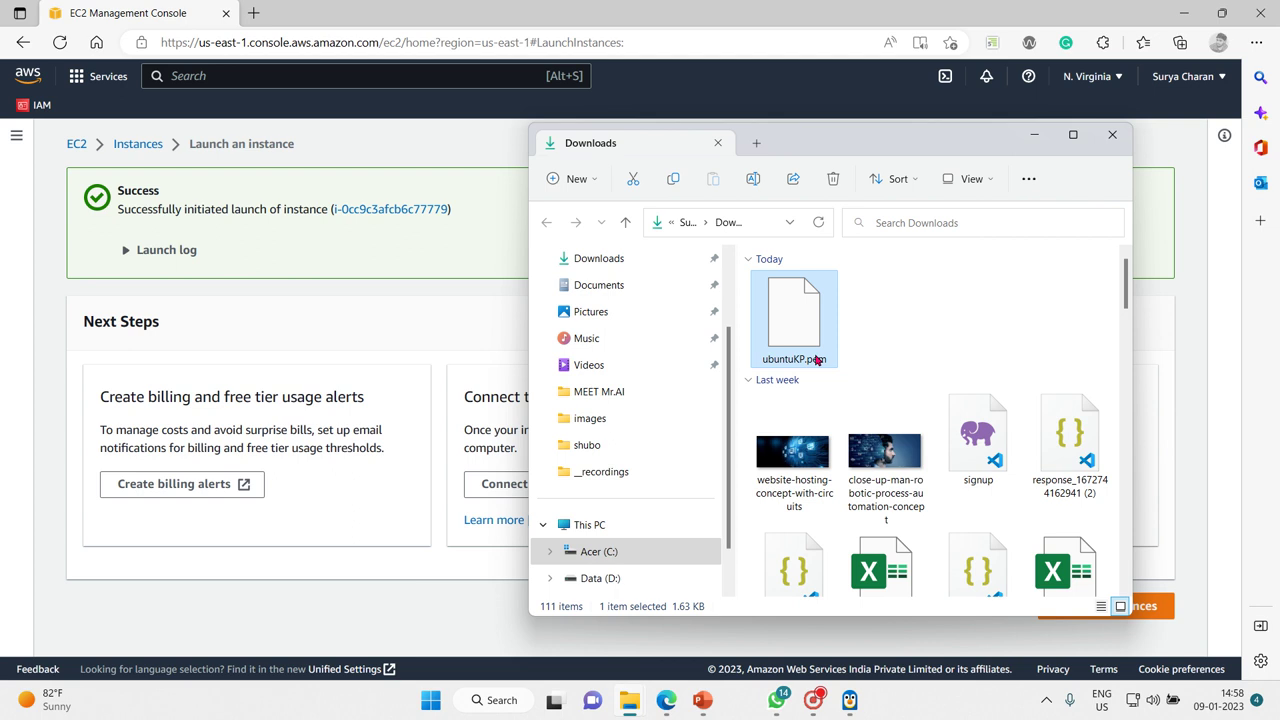
mouse_move(629, 700)
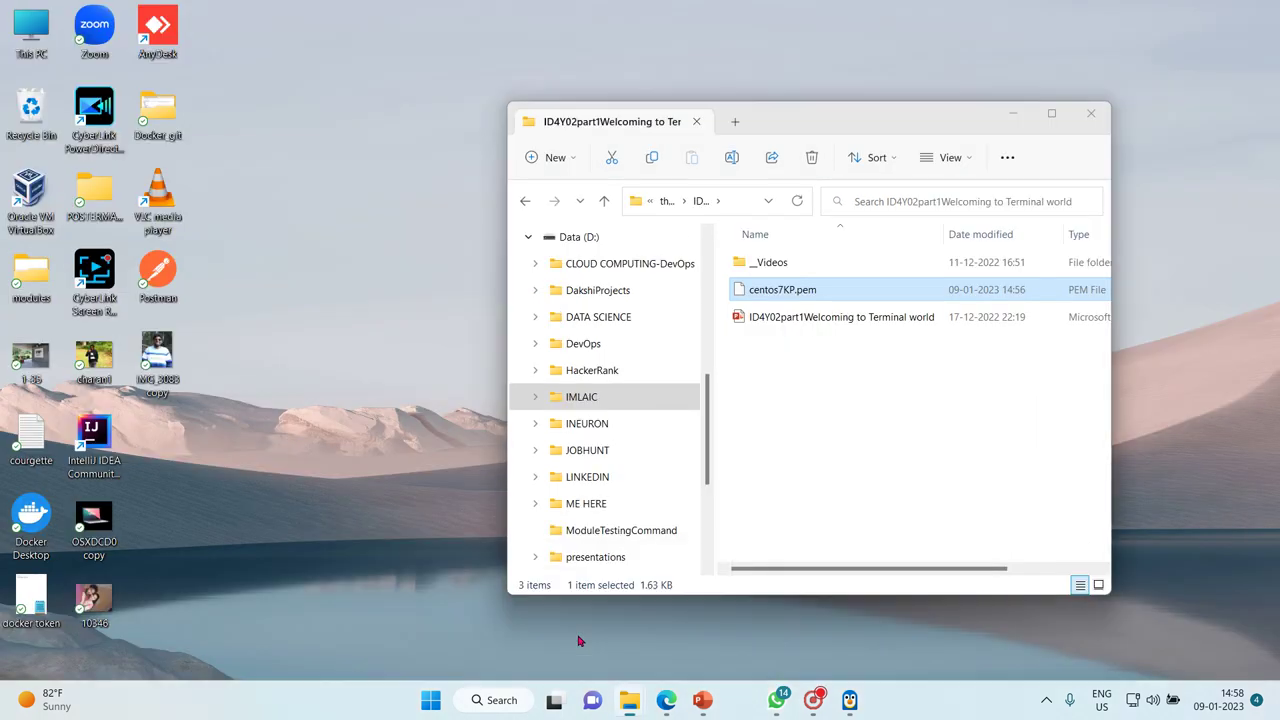
click(578, 641)
click(849, 418)
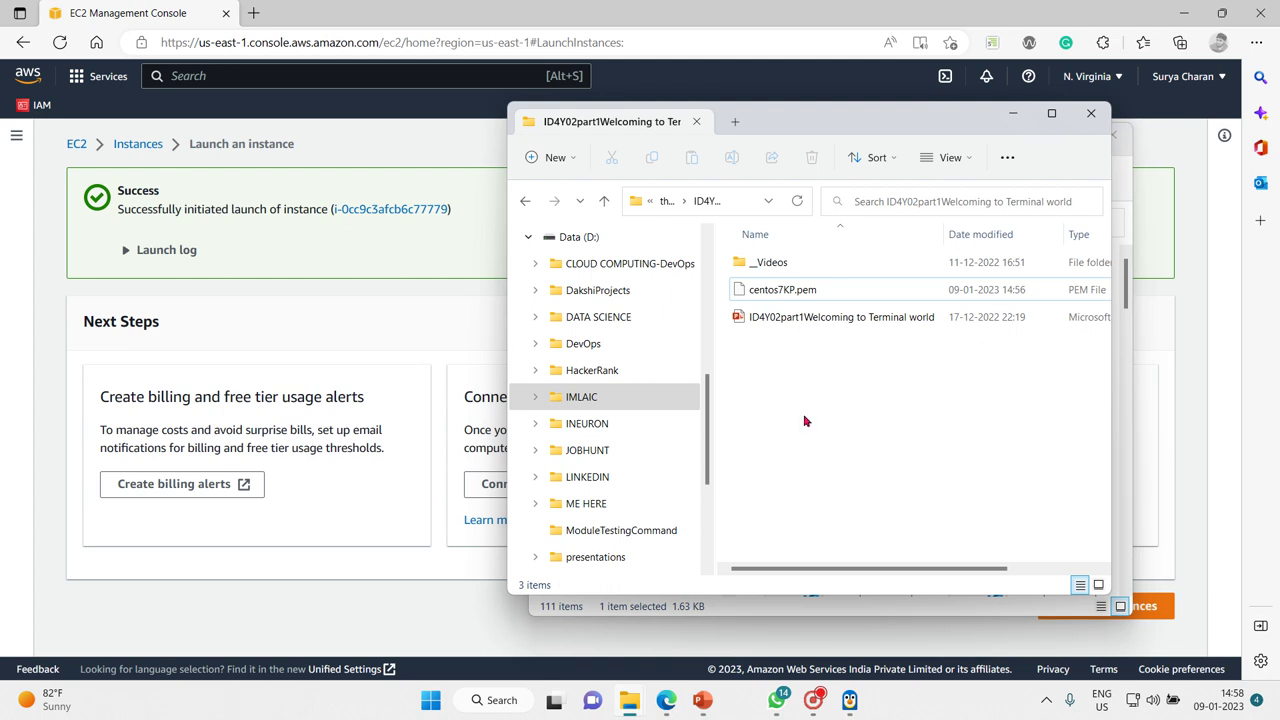
right_click(805, 421)
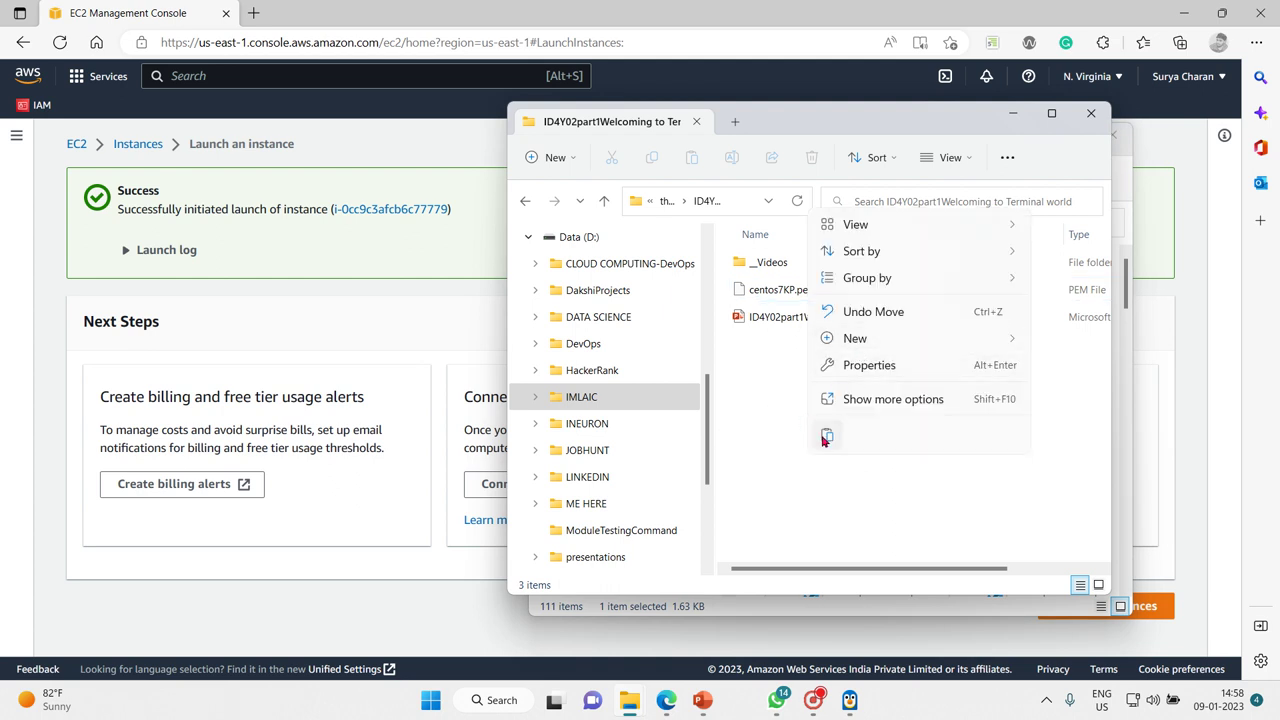
click(826, 438)
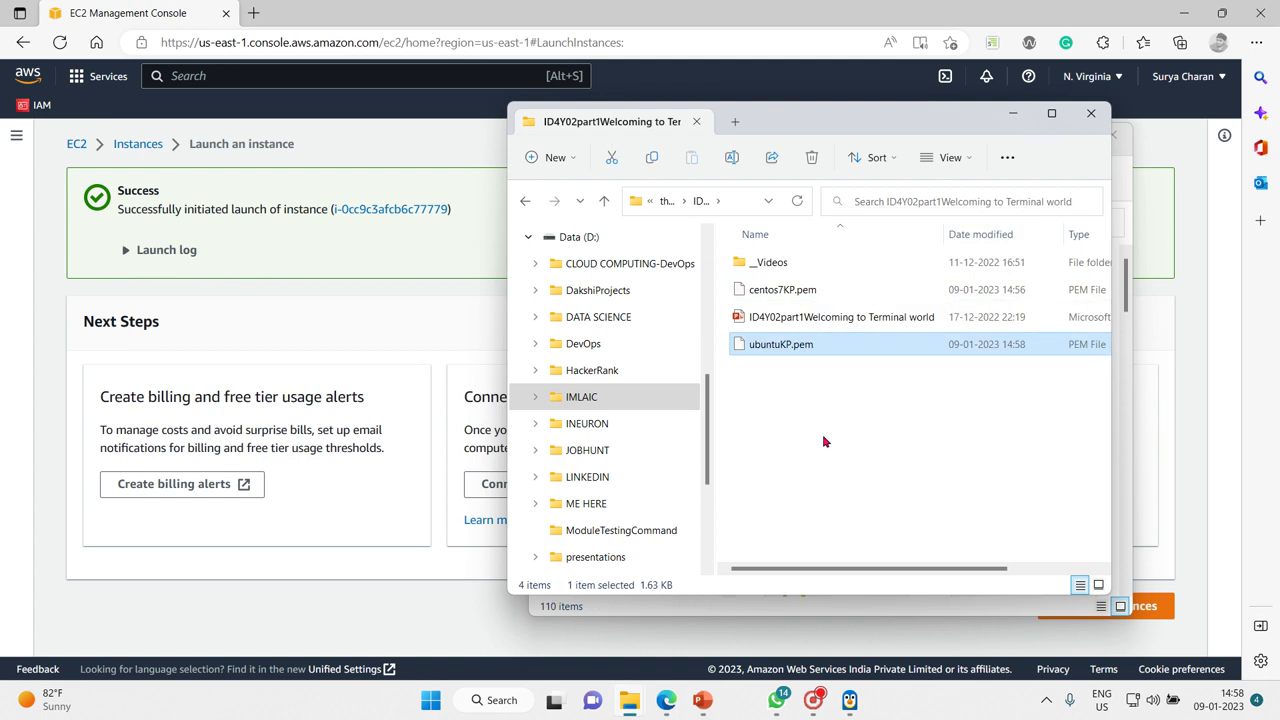
- Return to the EC2 instances list and open Git Bash in the folder containing centos7KP.pem and ubuntuKP.pem
right_click(824, 441)
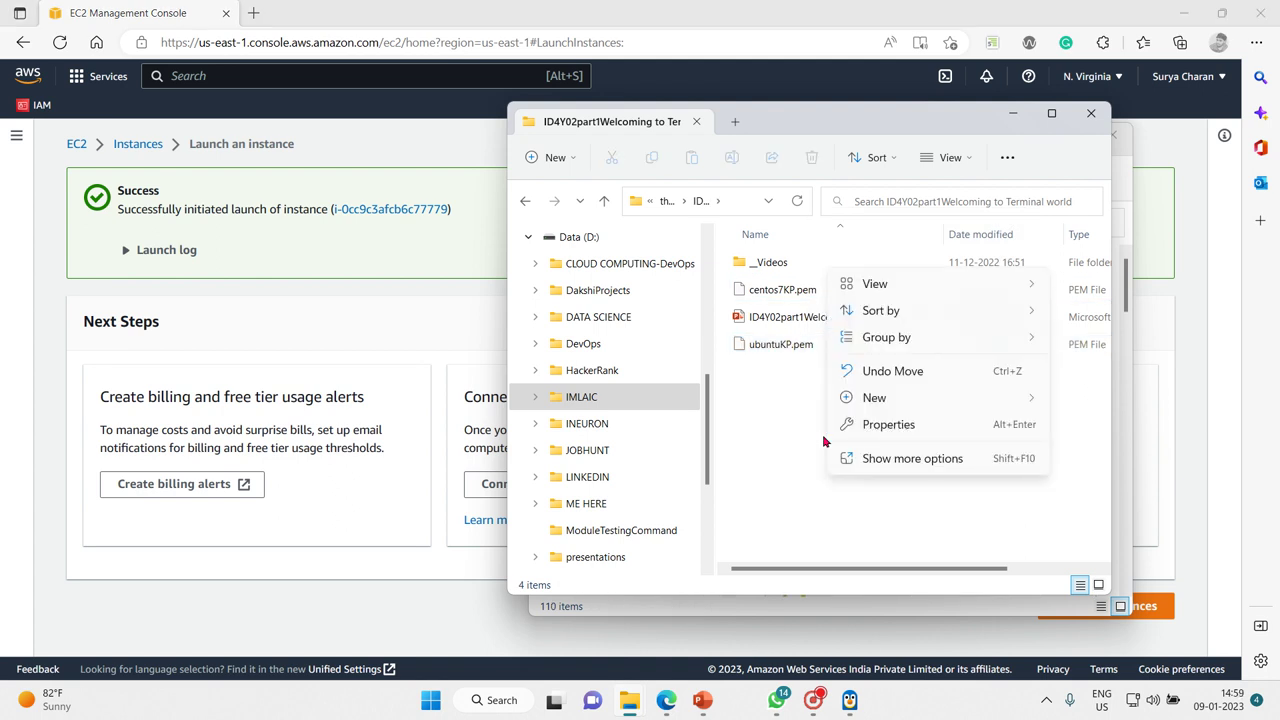
click(144, 146)
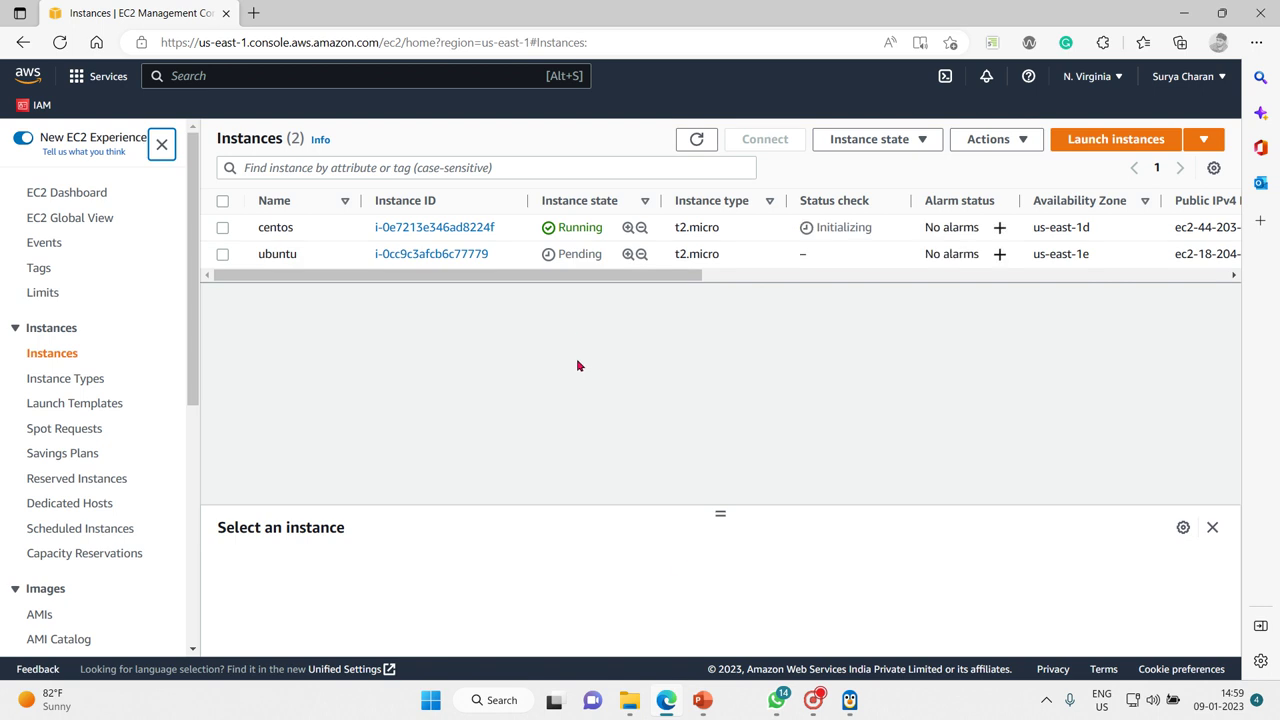
mouse_move(646, 702)
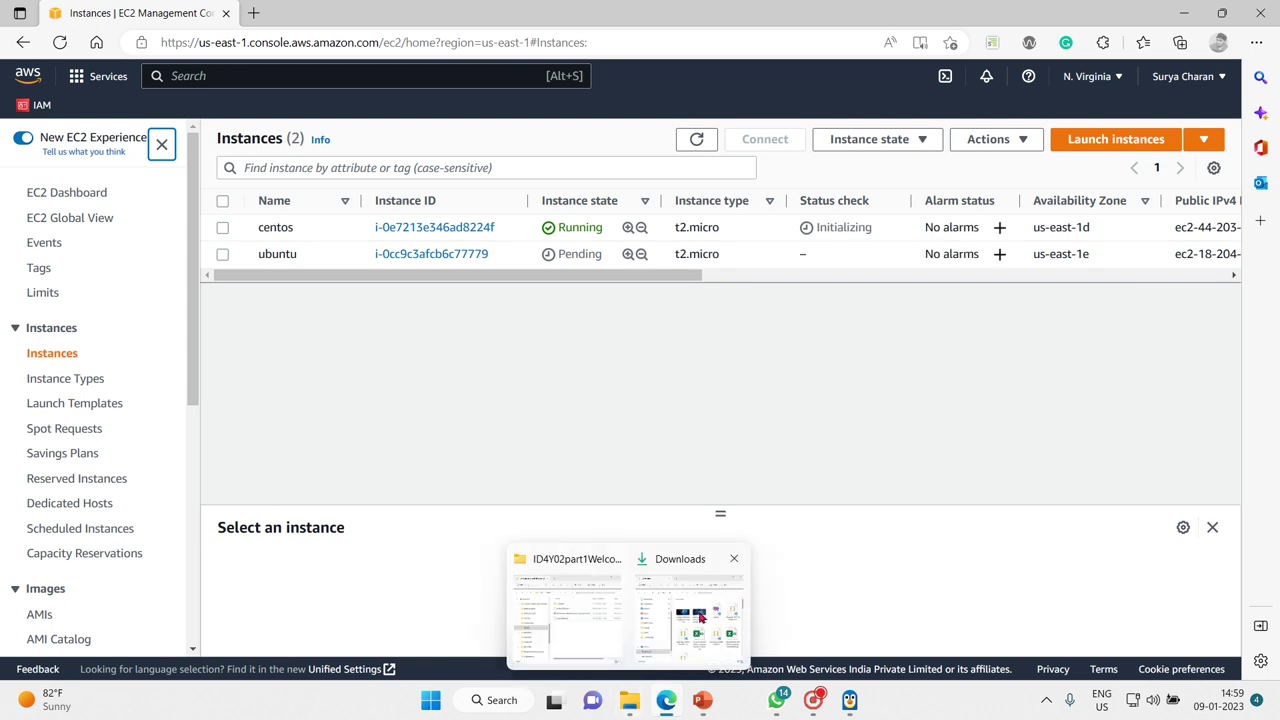
click(607, 622)
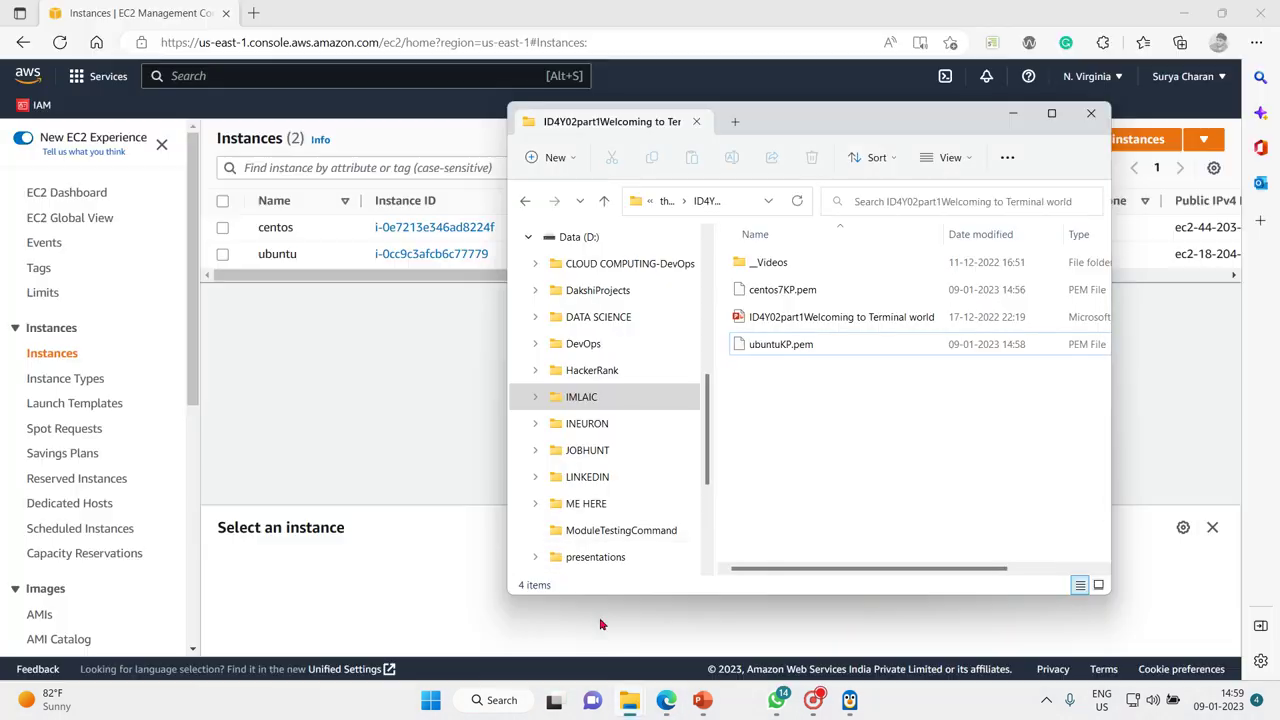
right_click(838, 424)
click(906, 441)
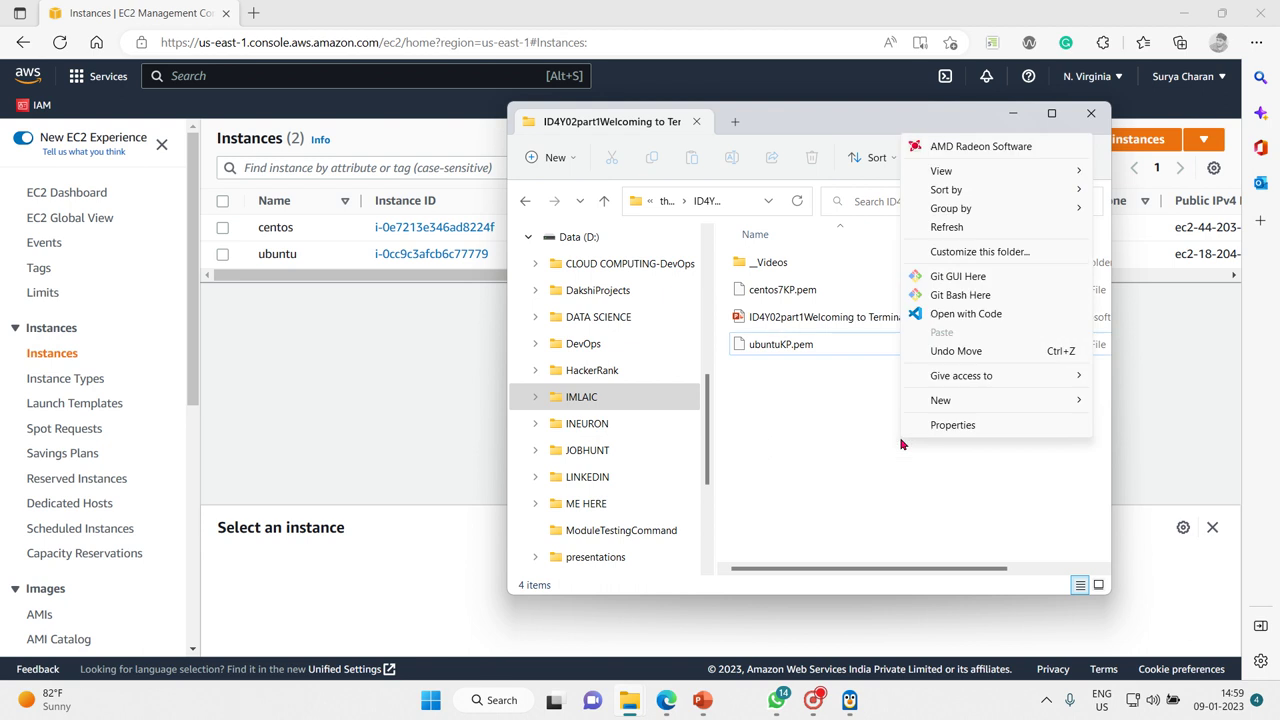
click(984, 295)
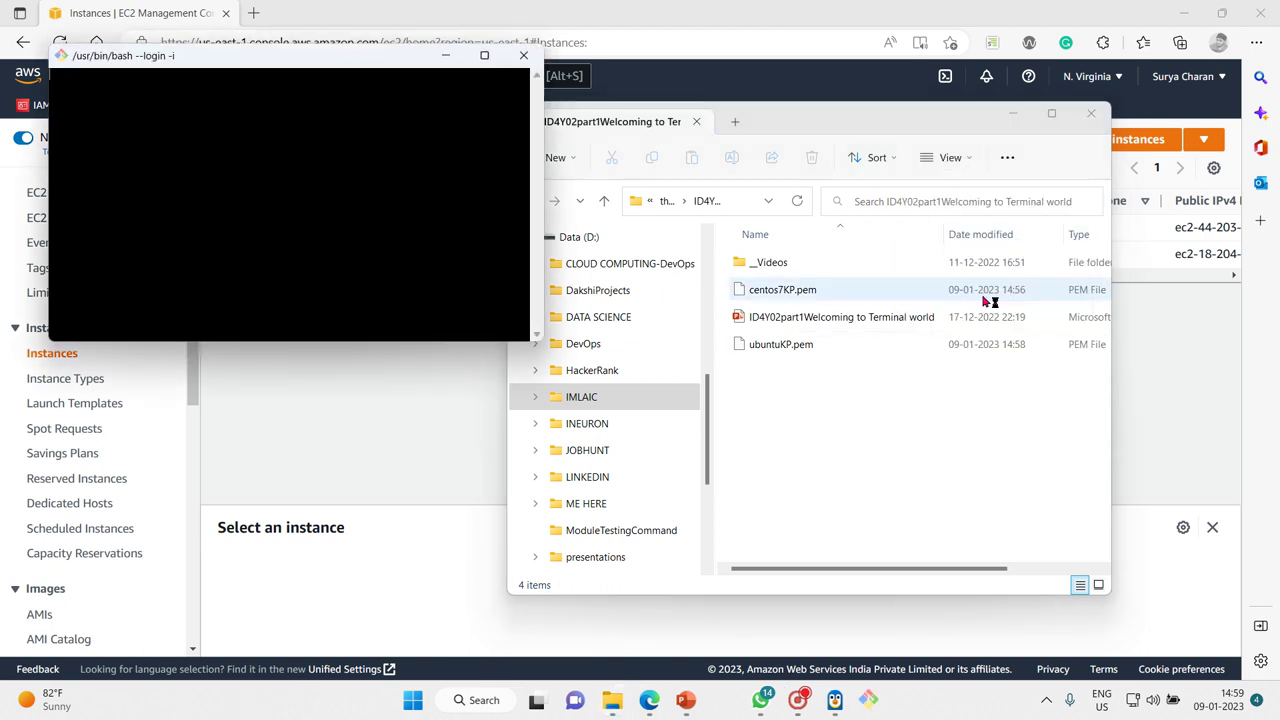
- Arrange Git Bash and the key files' folder window side by side, with the terminal in the left half
mouse_move(485, 62)
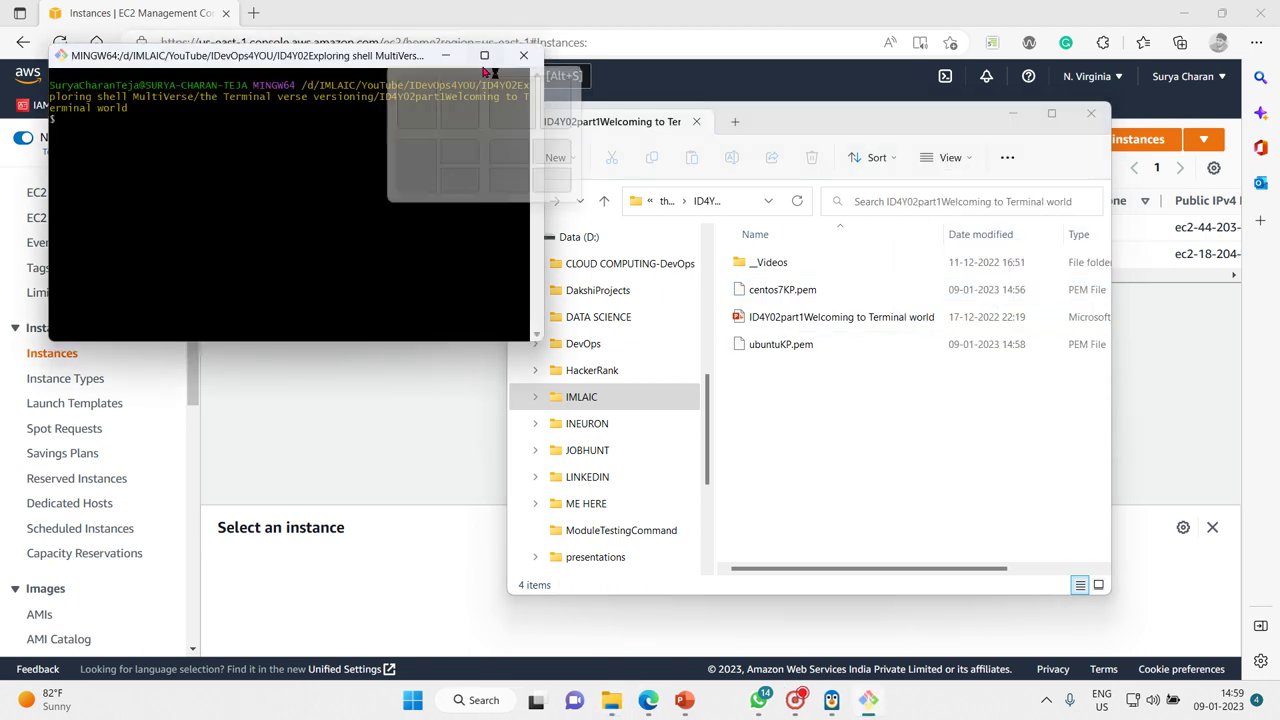
click(417, 103)
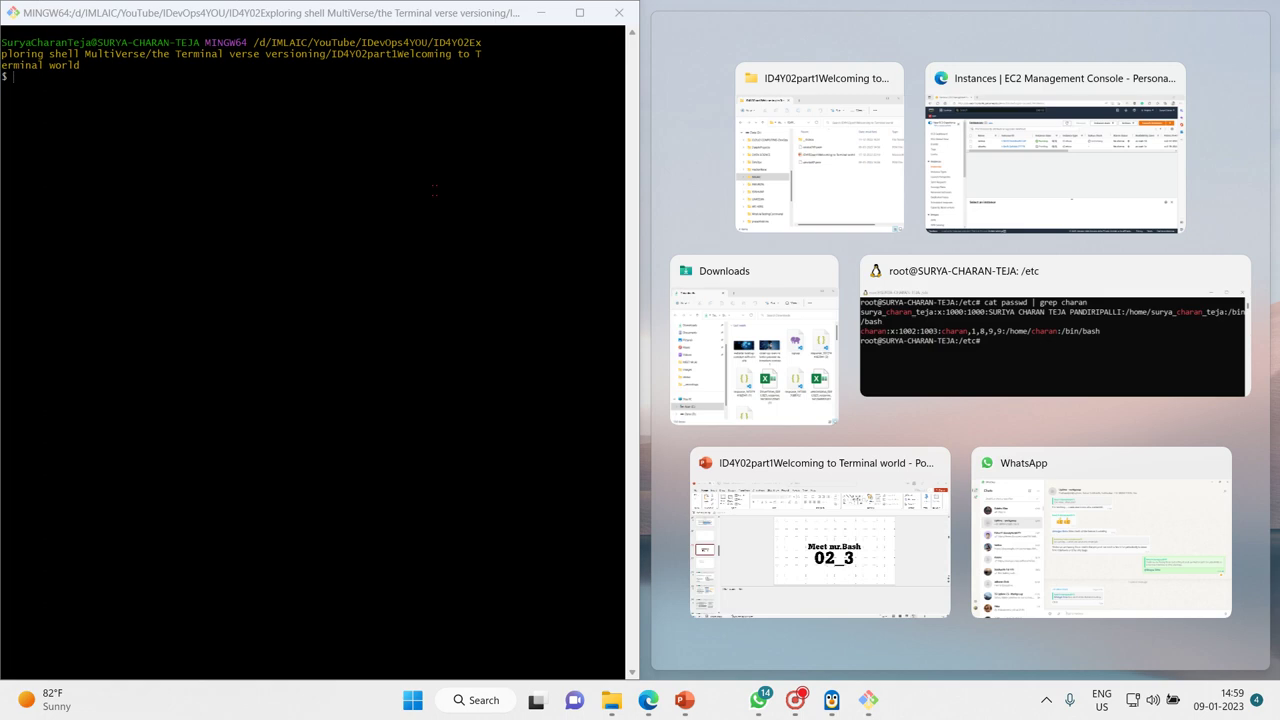
click(850, 205)
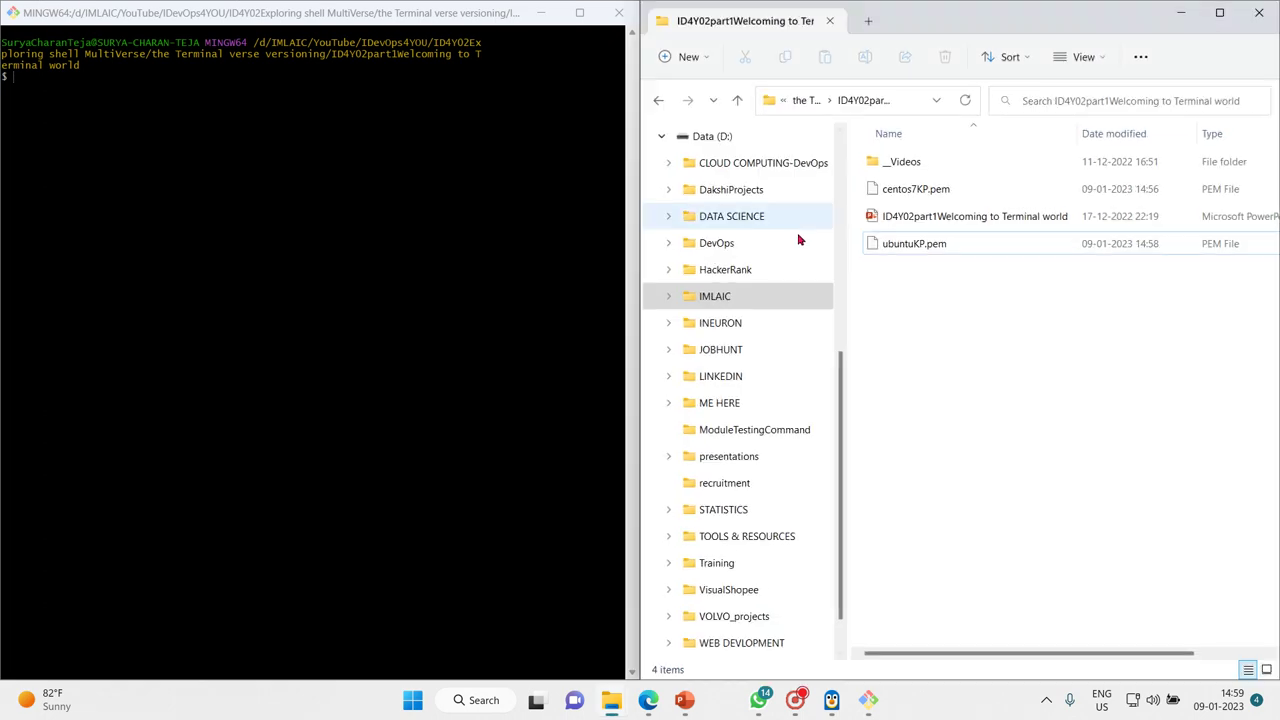
- Open a second Git Bash terminal in the key files' folder and place it in the right half of the screen
right_click(956, 360)
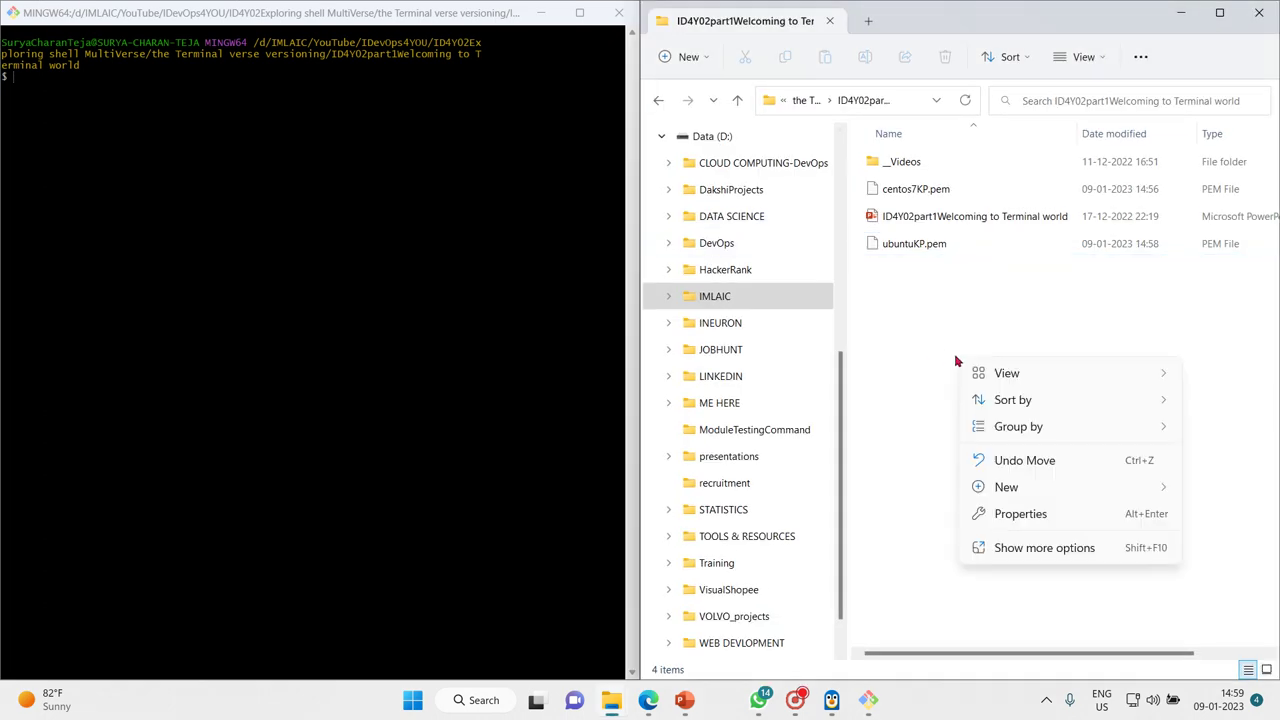
click(1030, 552)
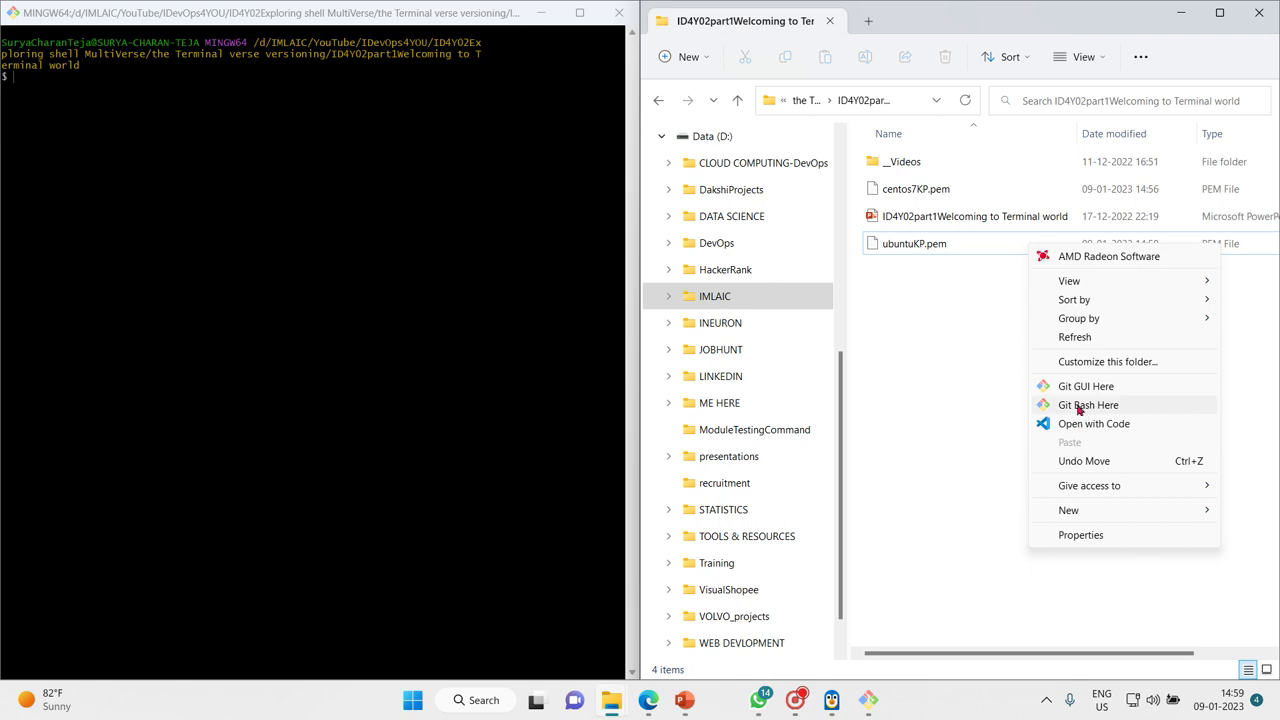
click(1080, 406)
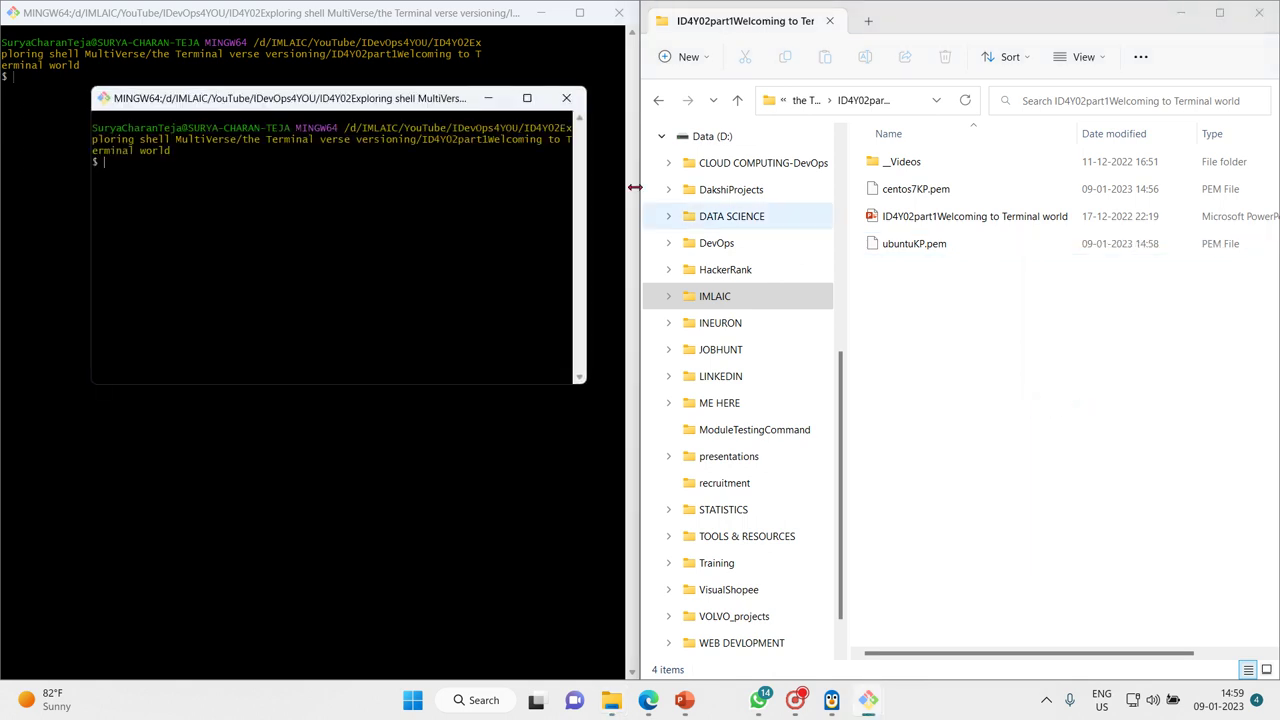
mouse_move(531, 99)
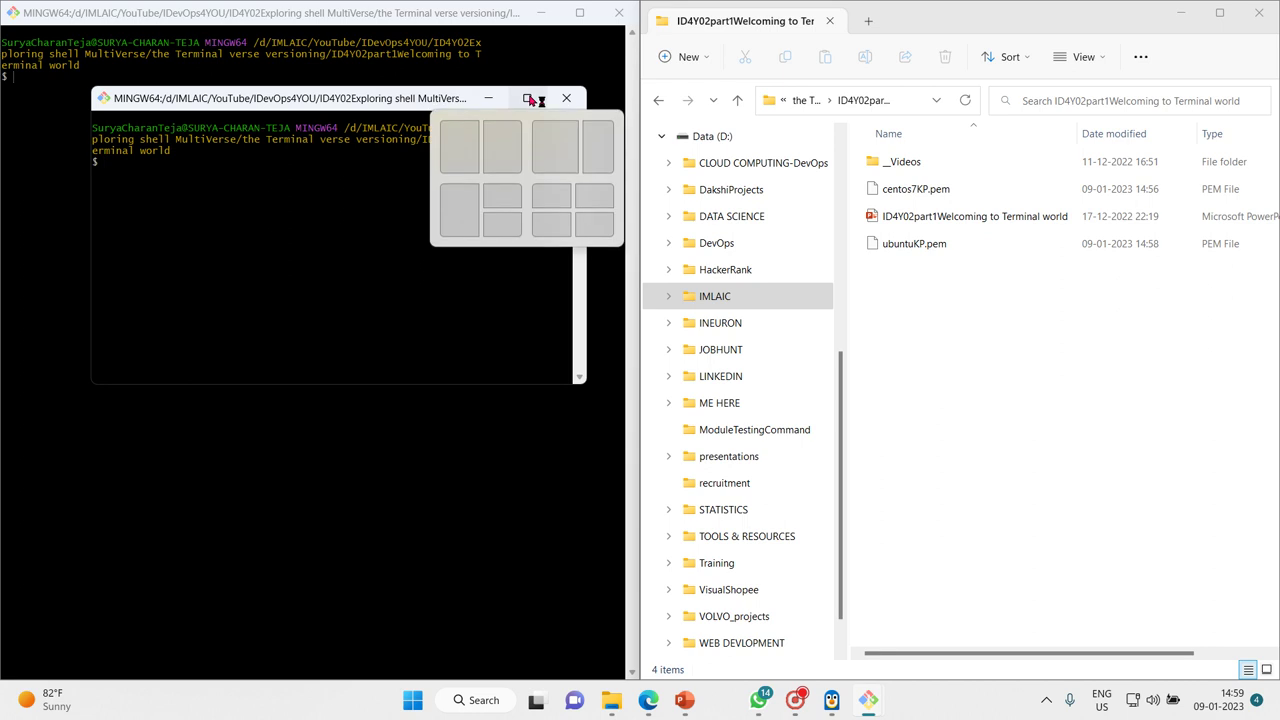
click(505, 149)
- Switch to the EC2 console in Edge, open the centos instance and review its networking and security details
mouse_move(649, 700)
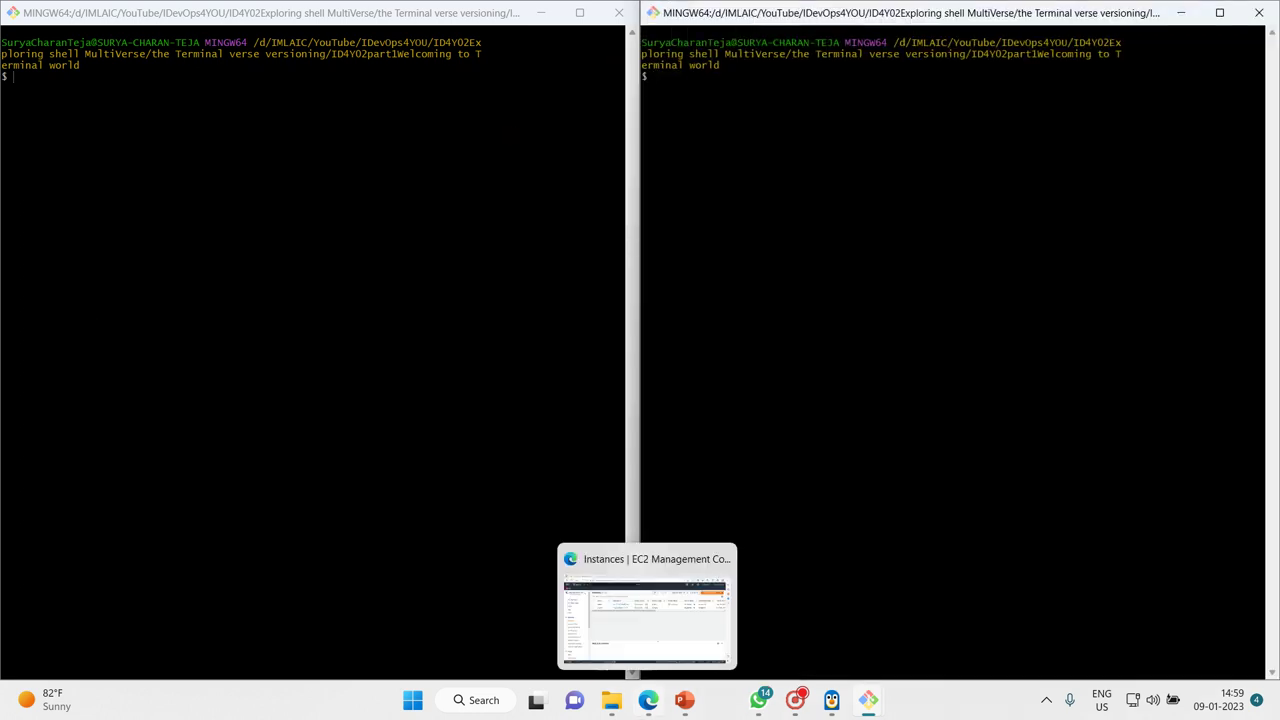
click(630, 658)
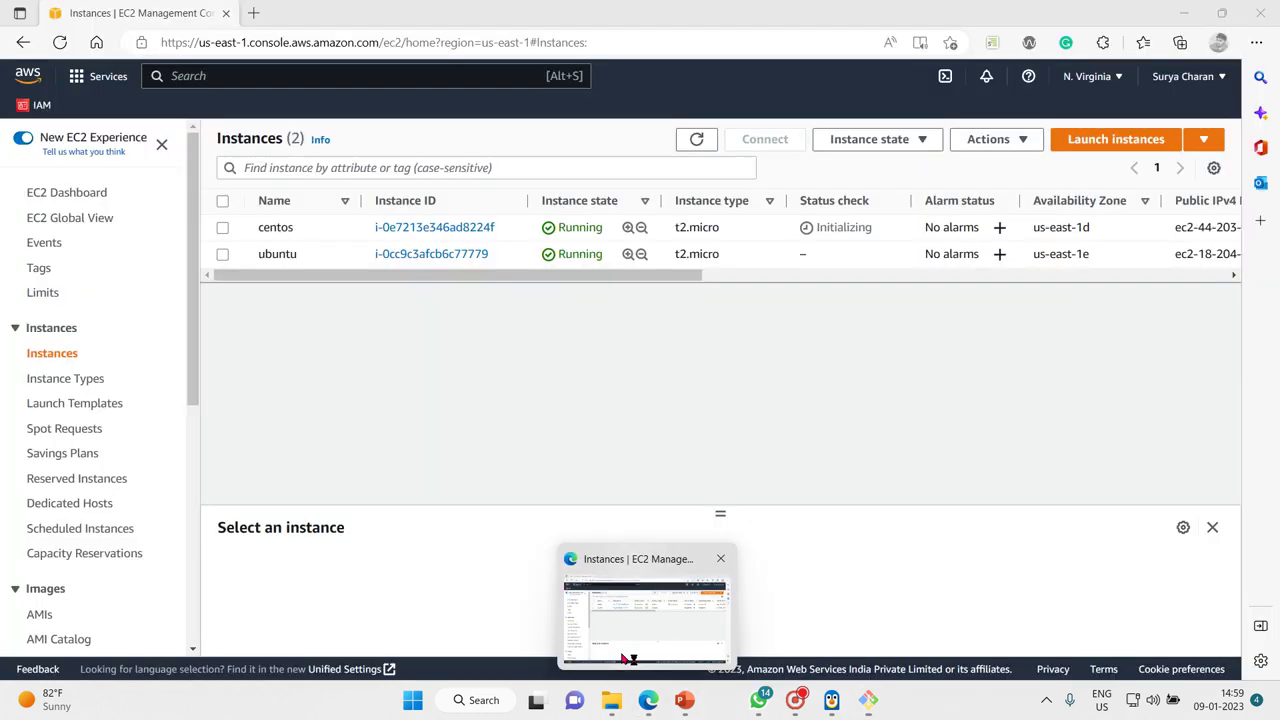
click(401, 235)
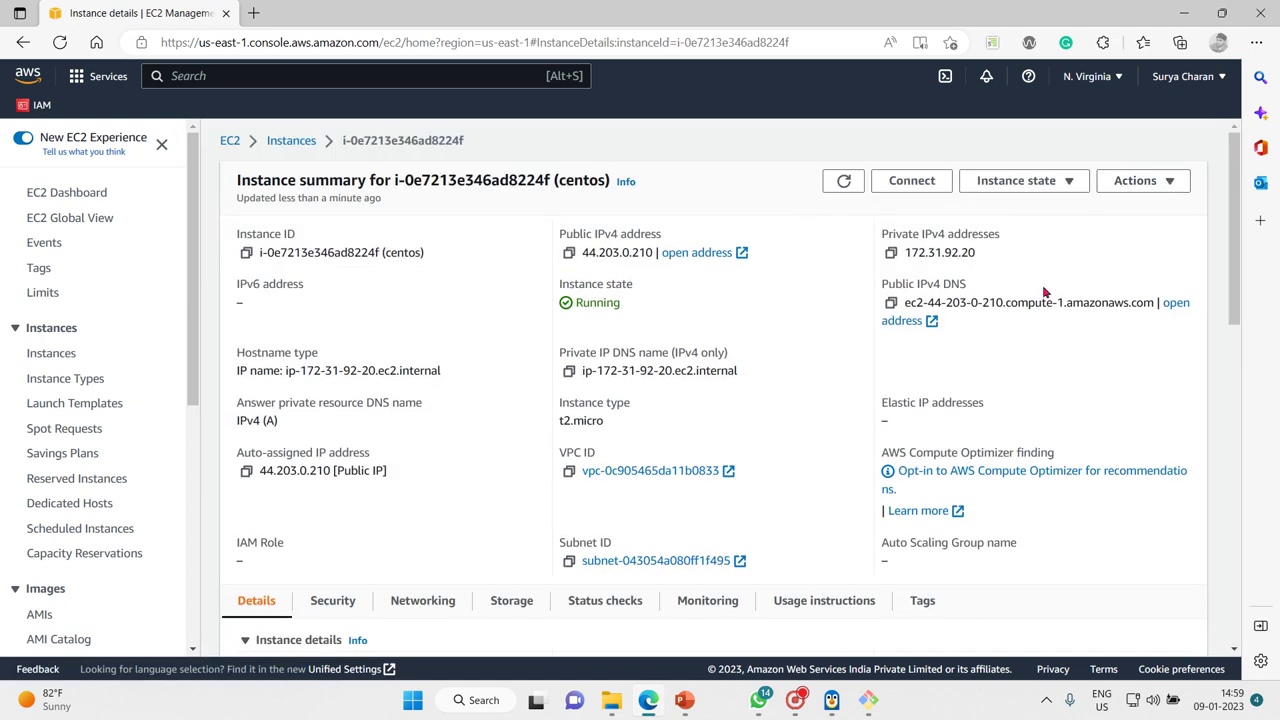
click(444, 604)
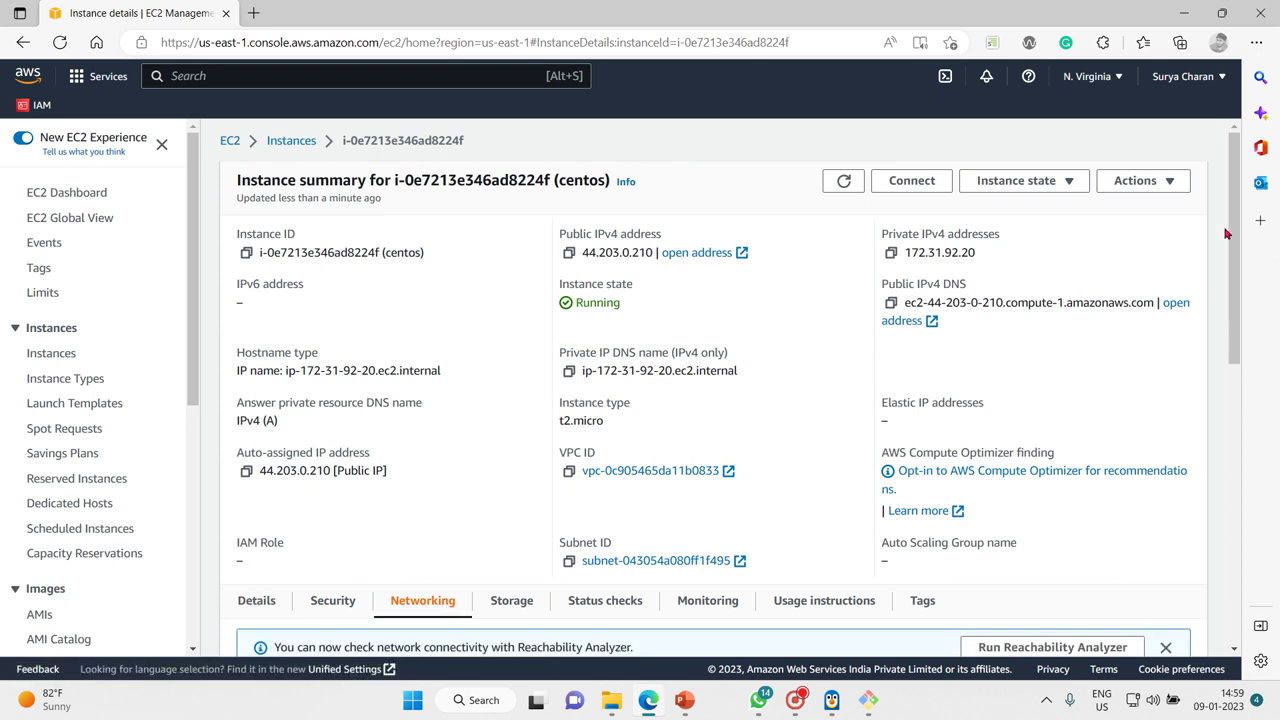
drag(1226, 233, 1262, 371)
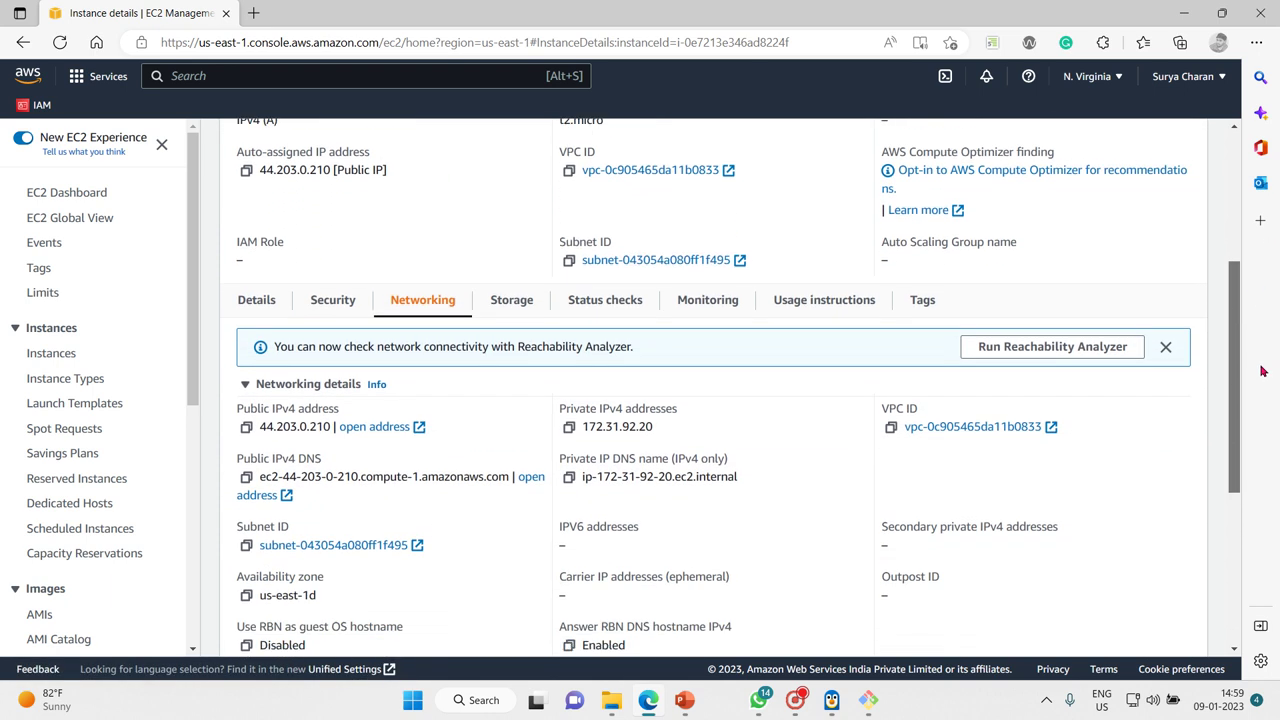
click(354, 289)
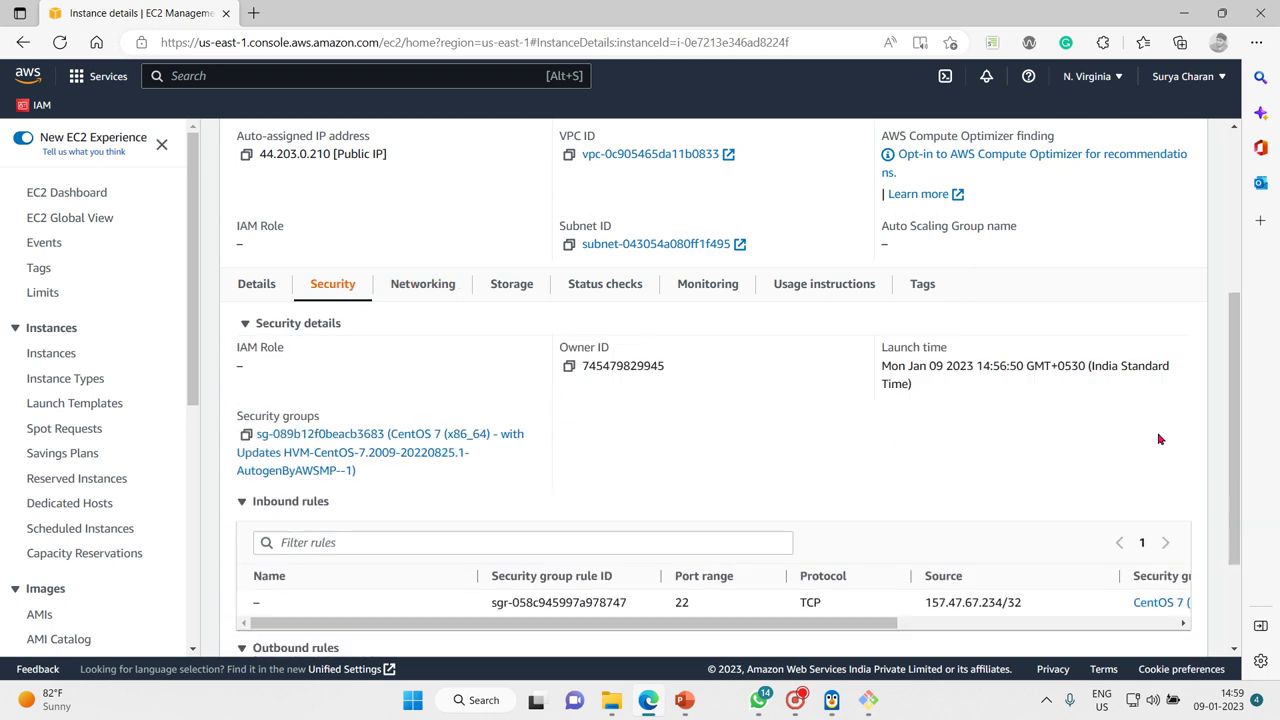
drag(1238, 376, 1193, 125)
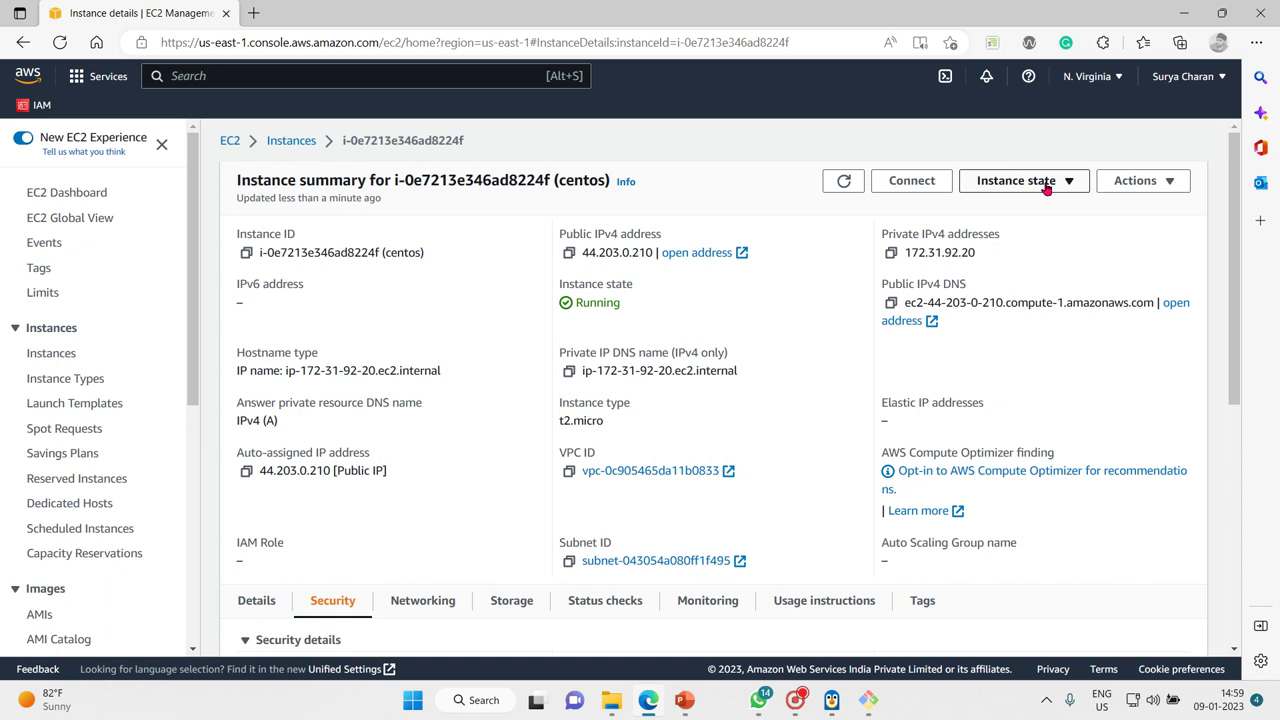
- Open the centos instance's connection options and copy the example SSH client command that uses centos7KP.pem
click(922, 184)
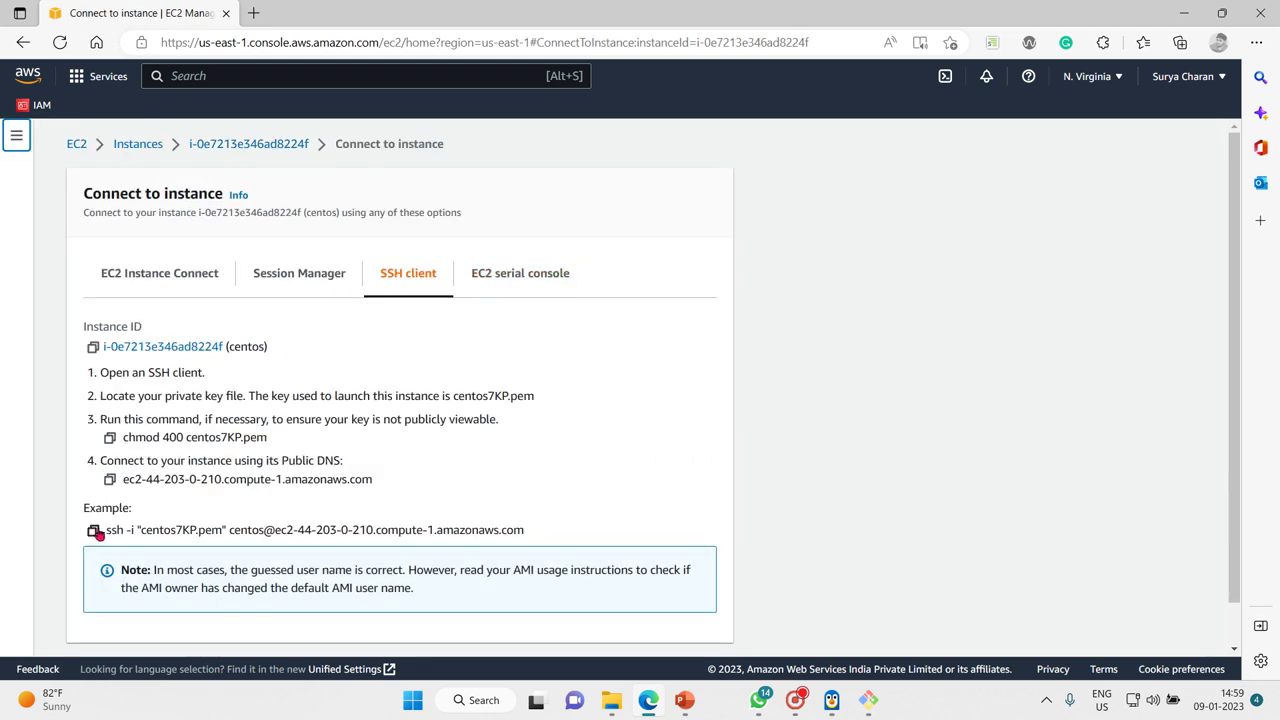
click(94, 531)
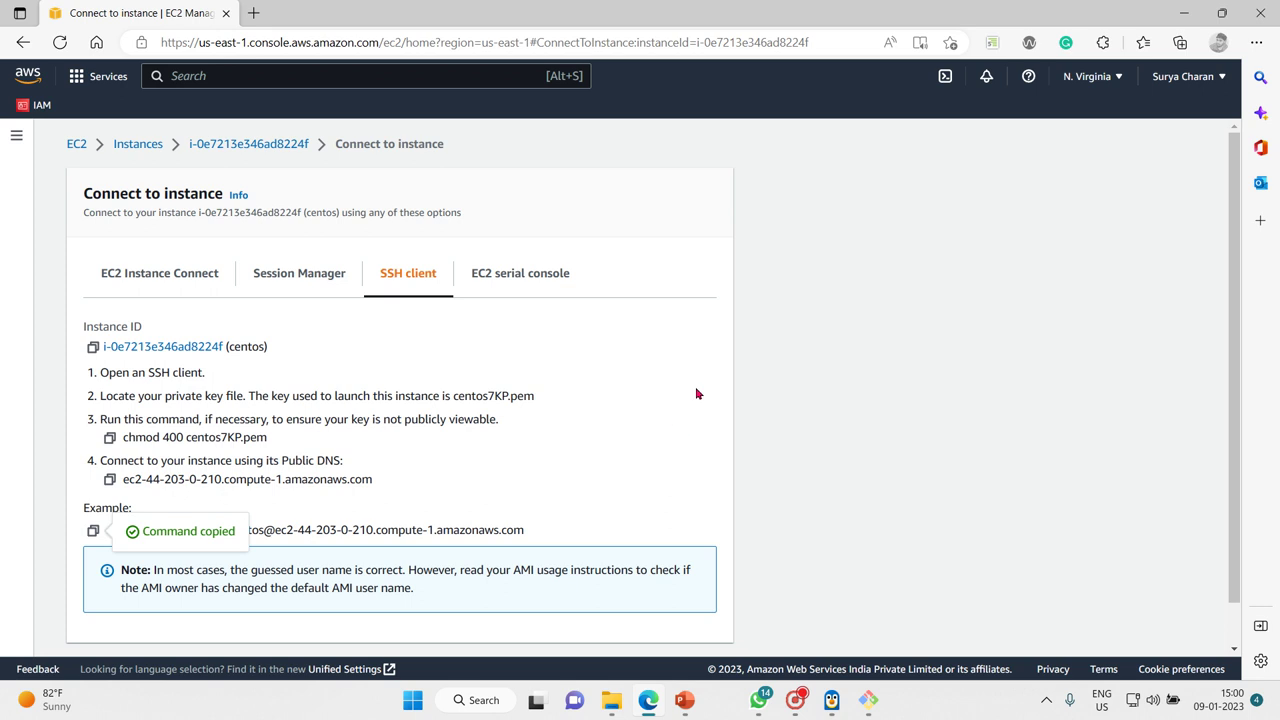
click(1183, 13)
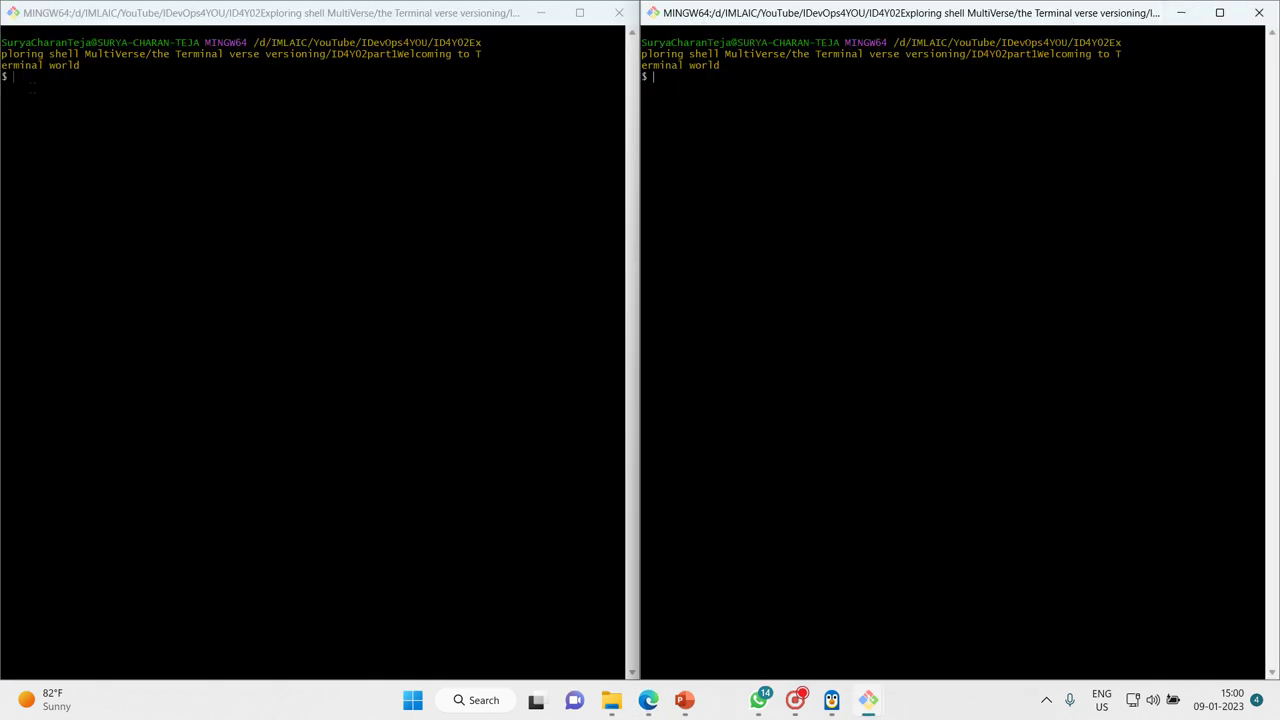
- Run the copied centos SSH command in the first Git Bash terminal and answer yes to continue connecting
right_click(32, 88)
click(77, 141)
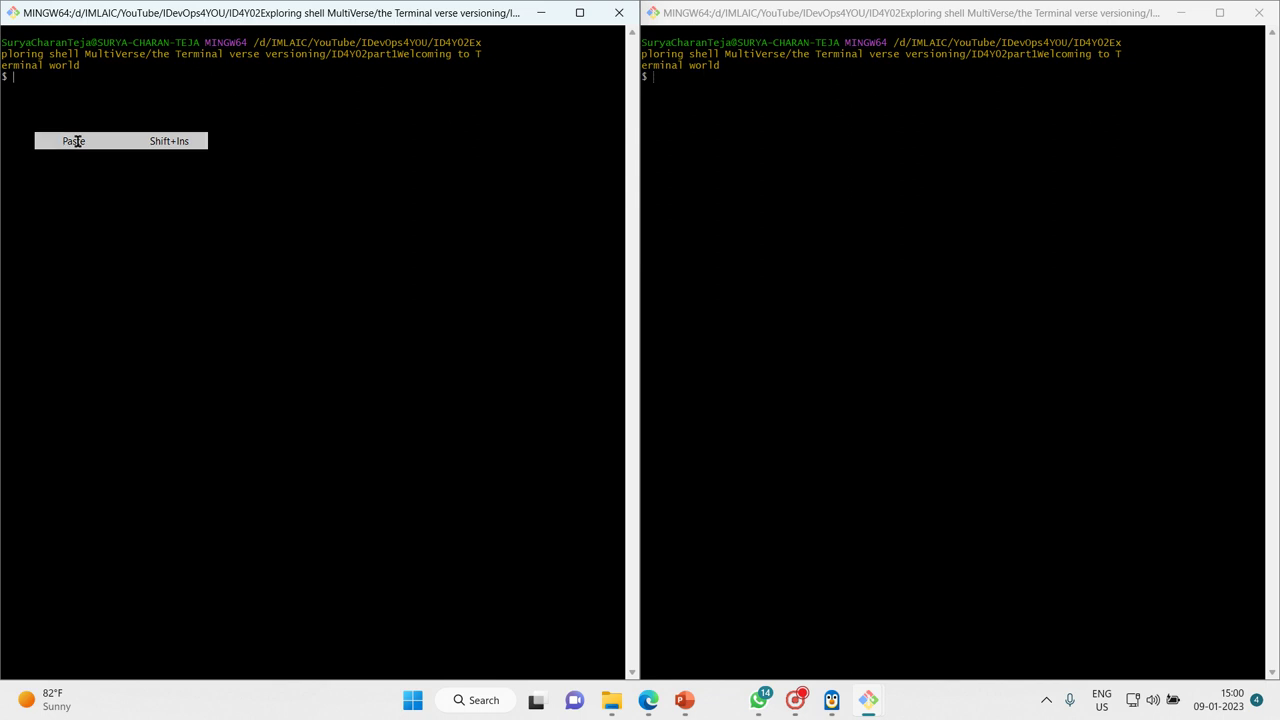
key(Return)
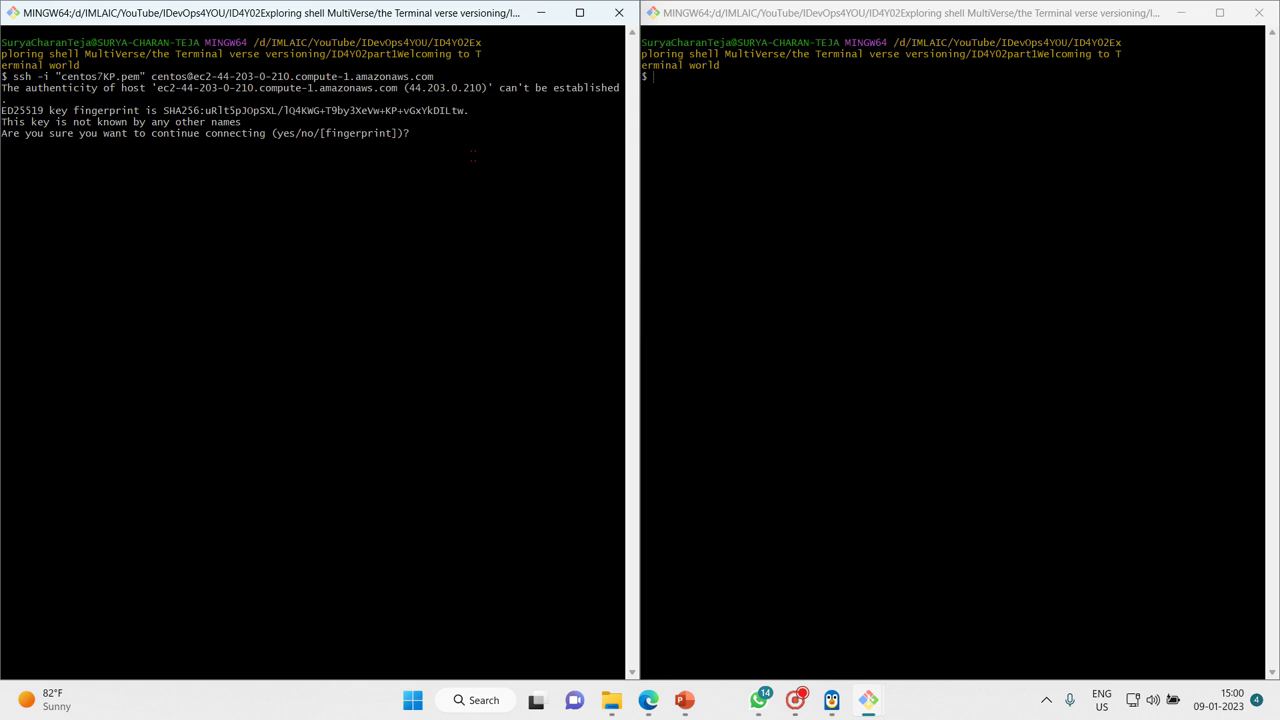
text(yes)
key(Return)
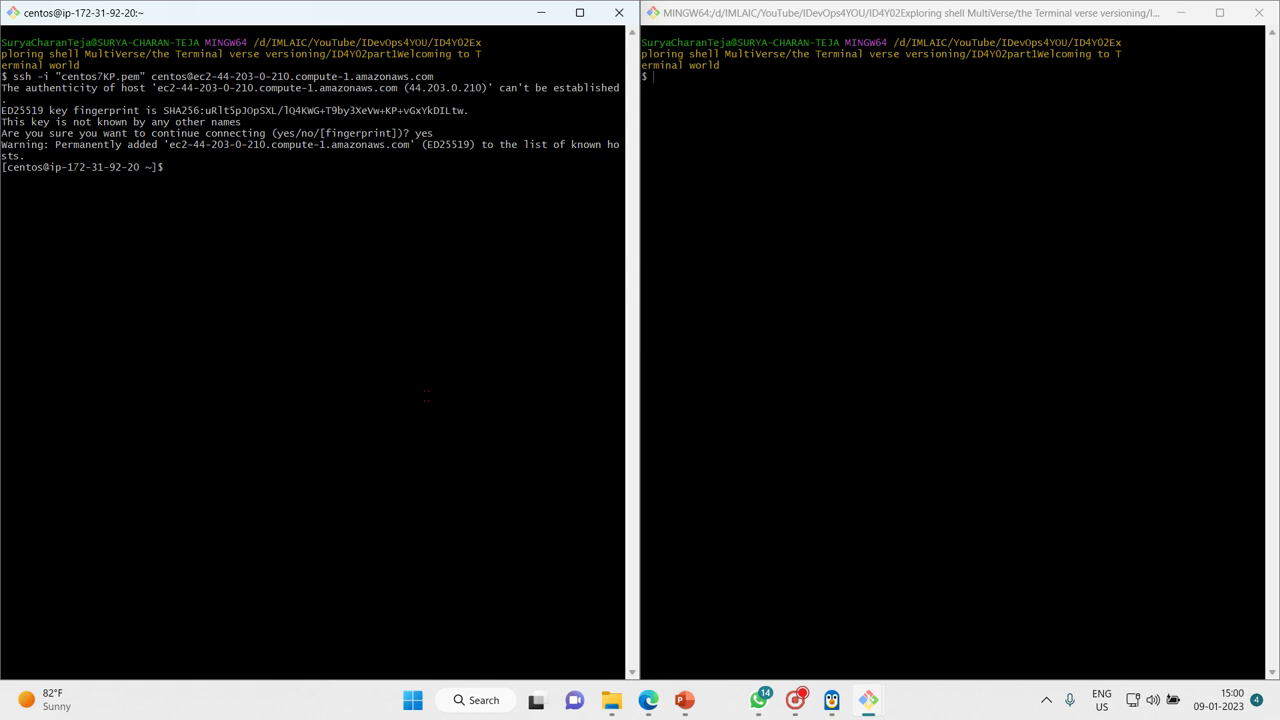
- Enlarge the text in the terminal connected to the centos instance by nine zoom increments
key(ctrl+plus)
key(ctrl+plus)
key(ctrl+plus)
key(ctrl+plus)
key(ctrl+plus)
key(ctrl+plus)
key(ctrl+plus)
key(ctrl+plus)
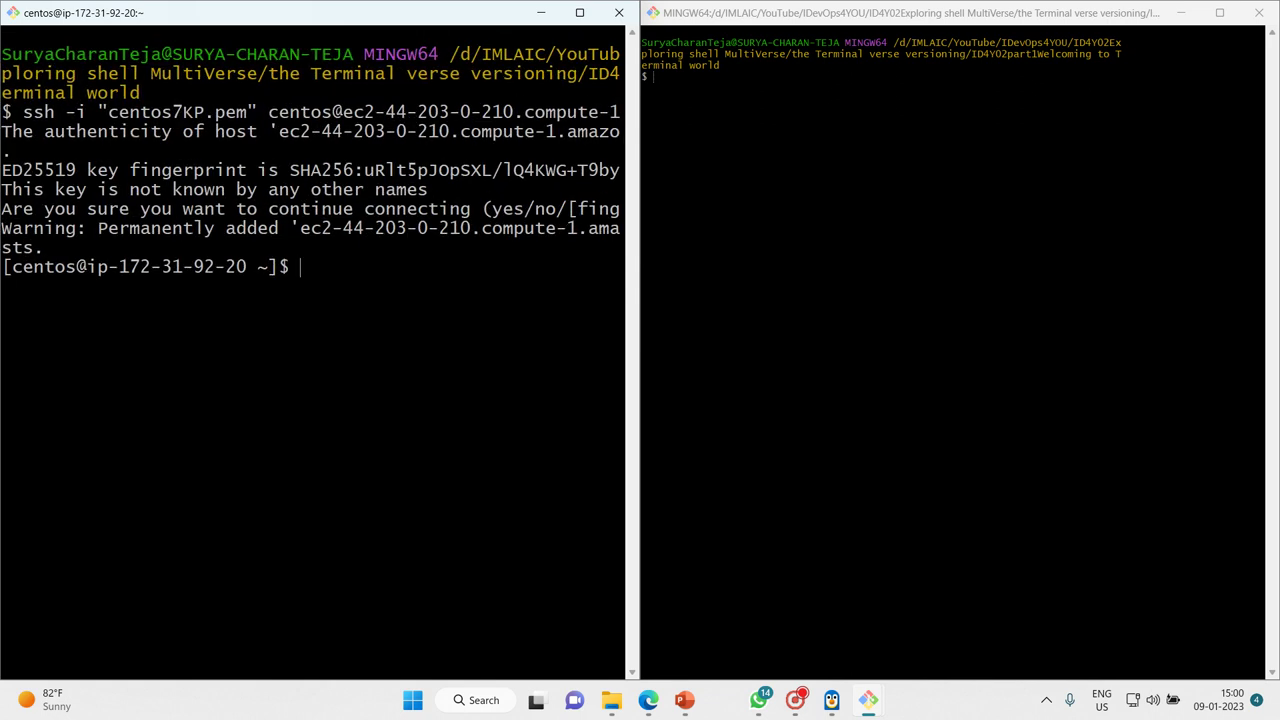
key(ctrl+plus)
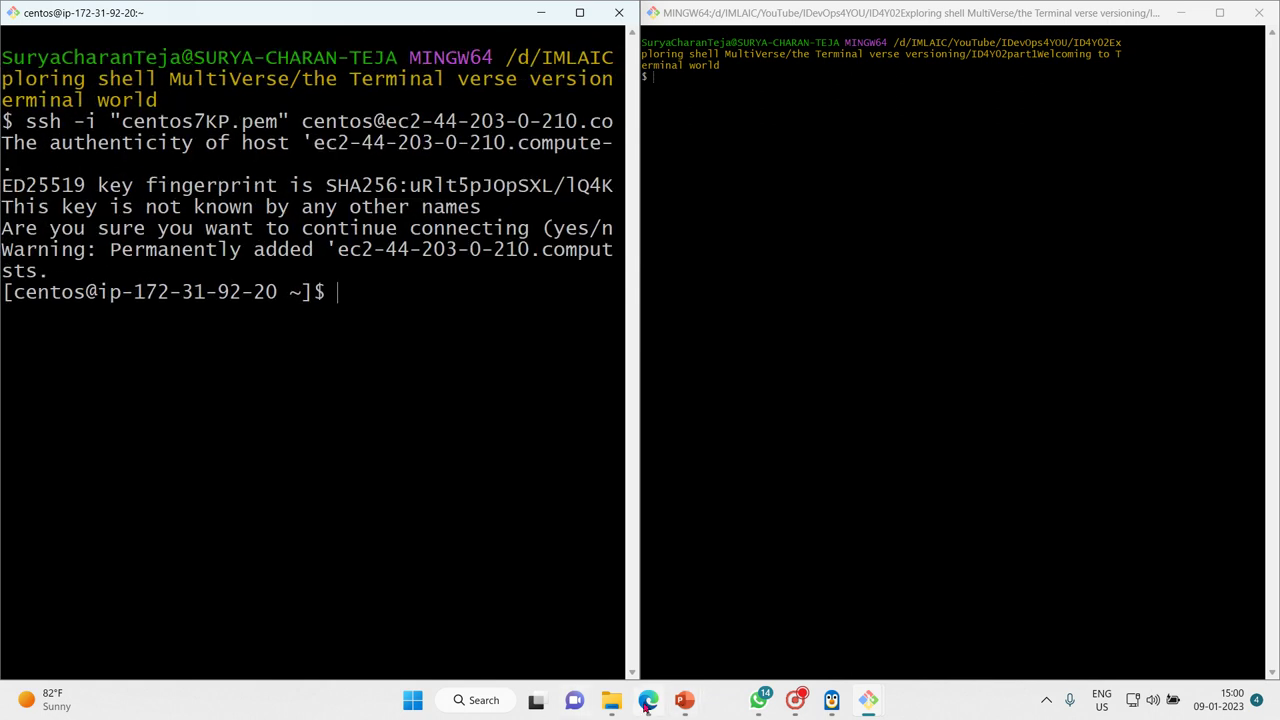
- Switch to the EC2 console in Edge, open the ubuntu instance's connection options and copy the example SSH client command that uses ubuntuKP.pem
mouse_move(648, 700)
click(648, 615)
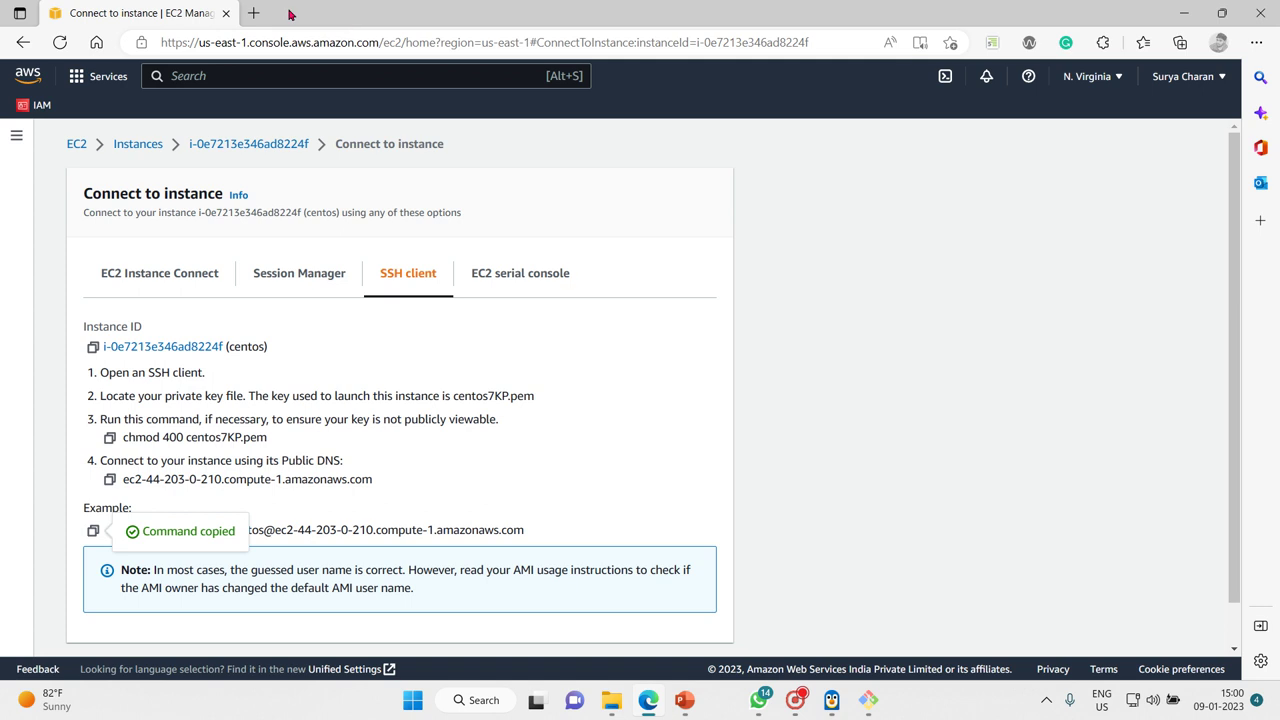
click(138, 144)
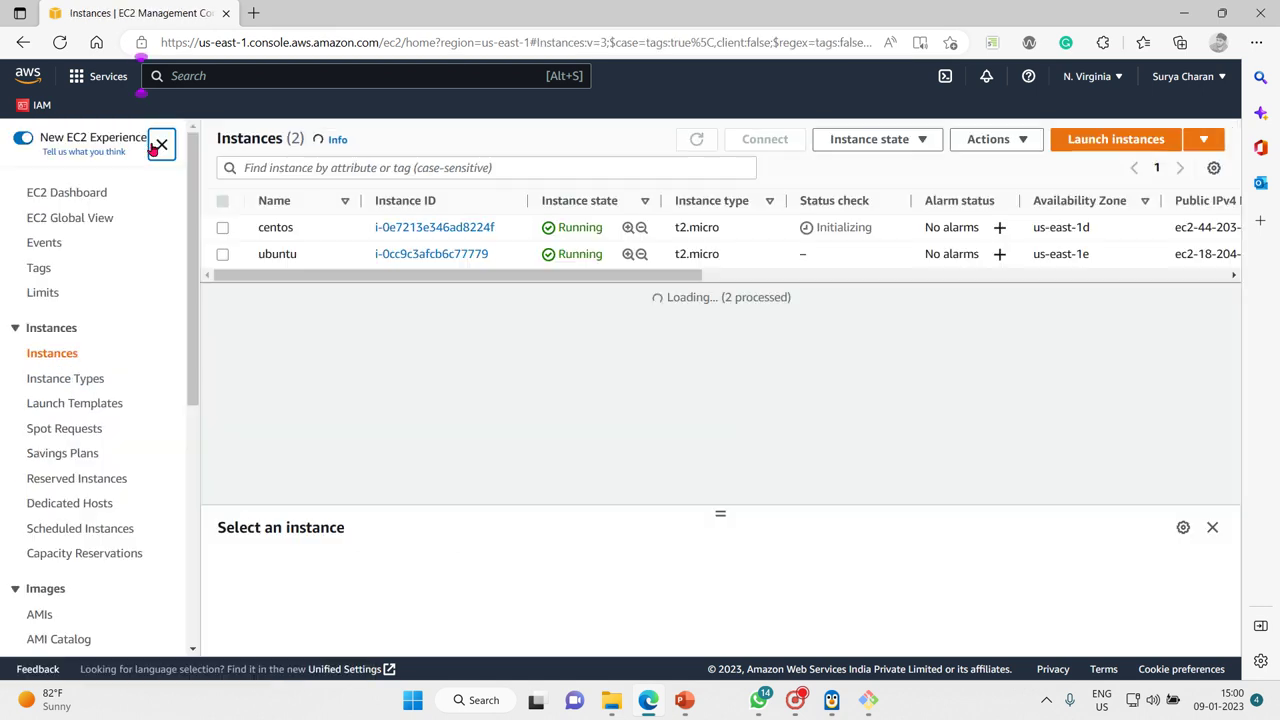
click(433, 257)
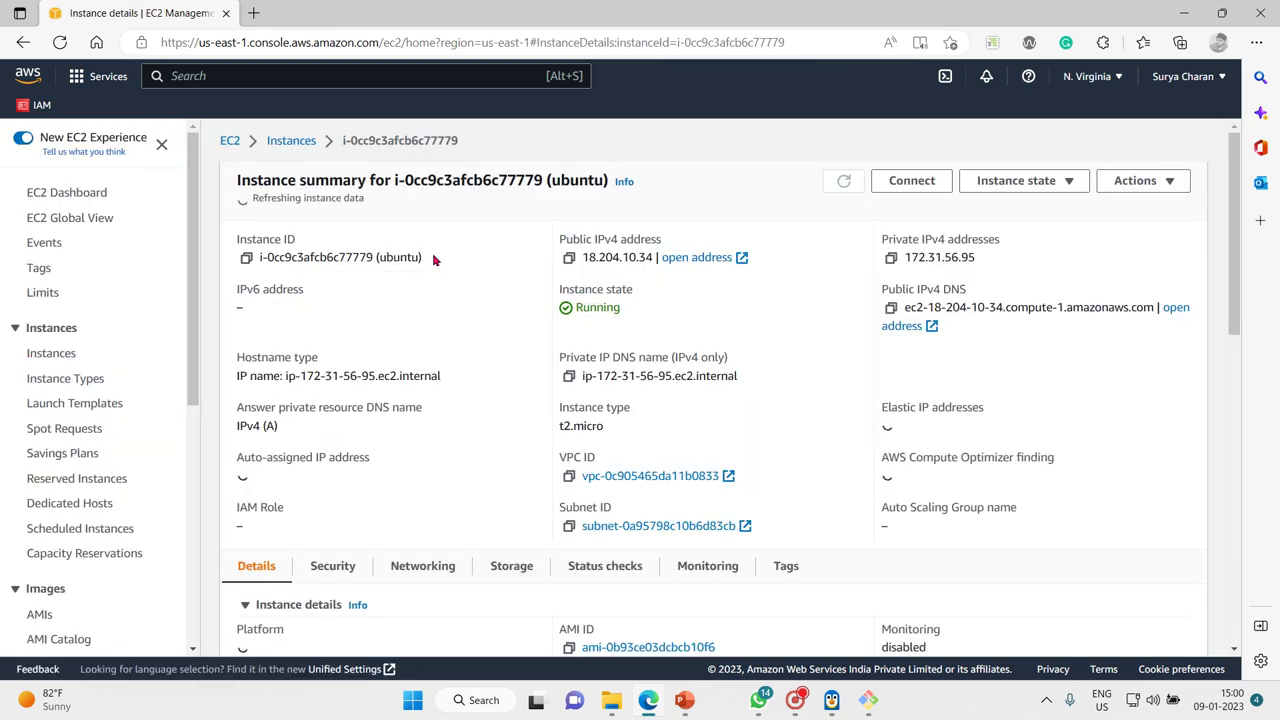
click(911, 181)
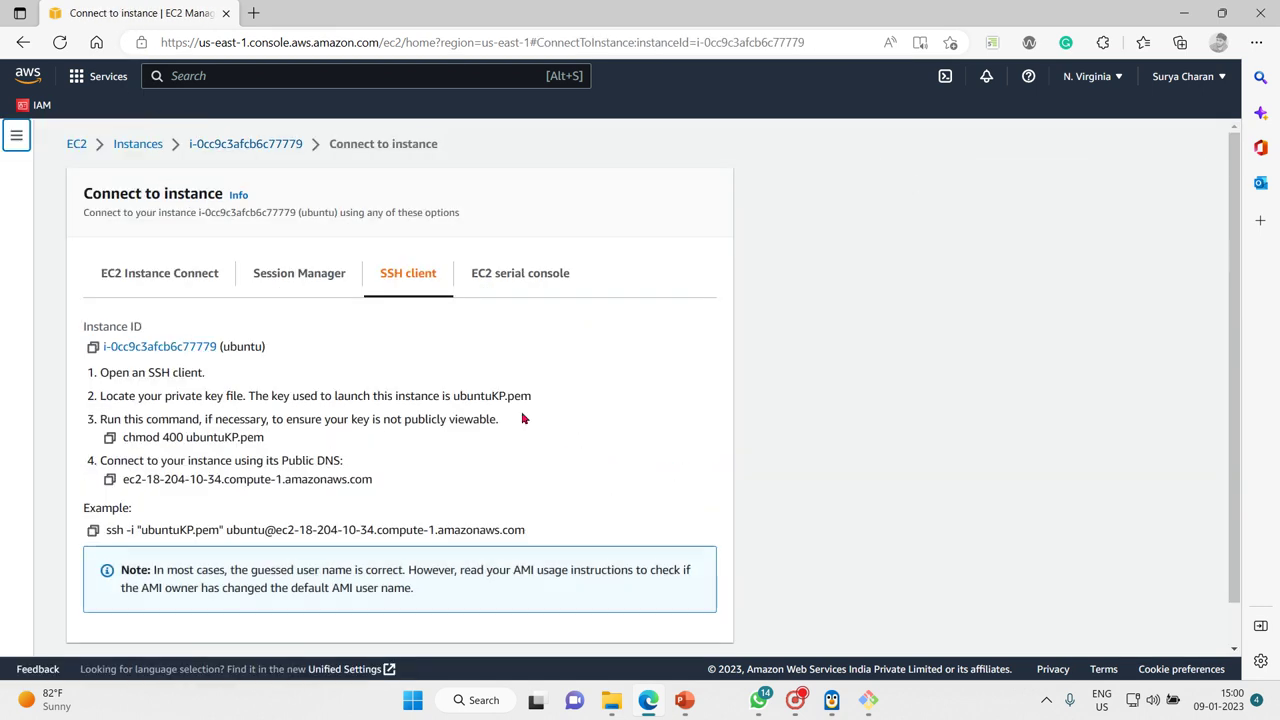
click(90, 532)
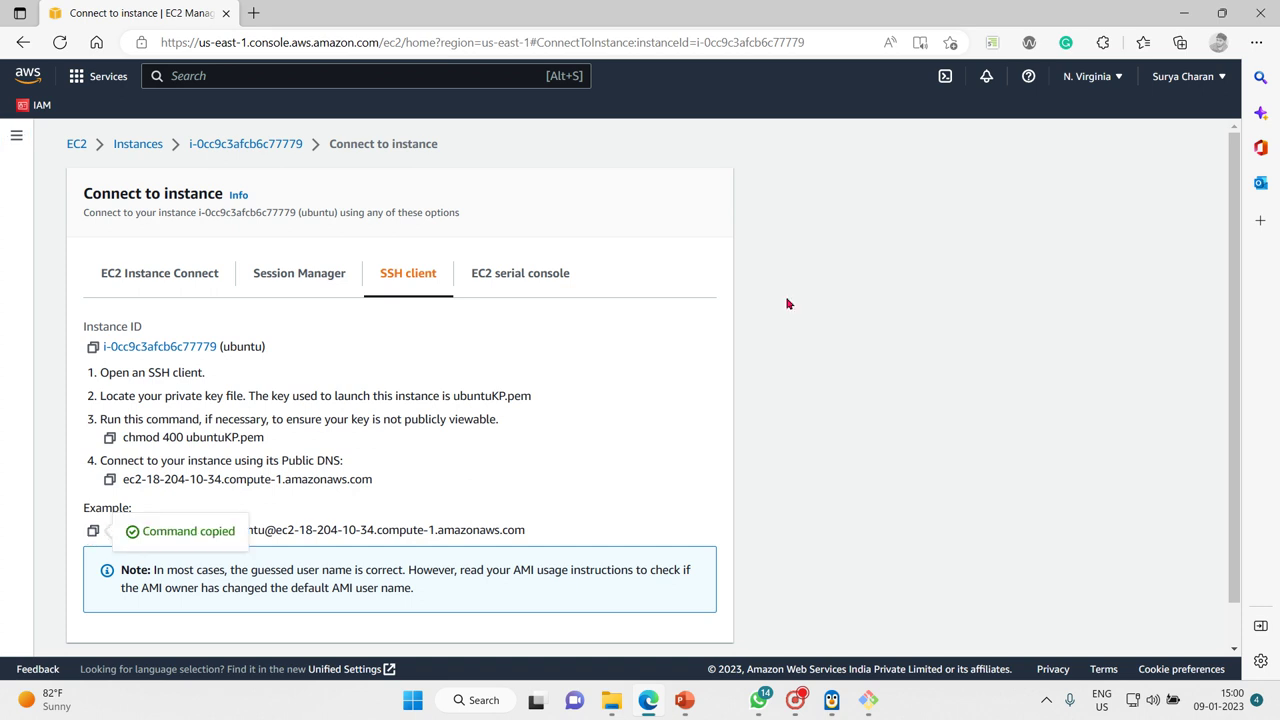
- Return to Git Bash, run the copied ubuntu SSH command in the second terminal and answer yes to continue connecting
click(1183, 14)
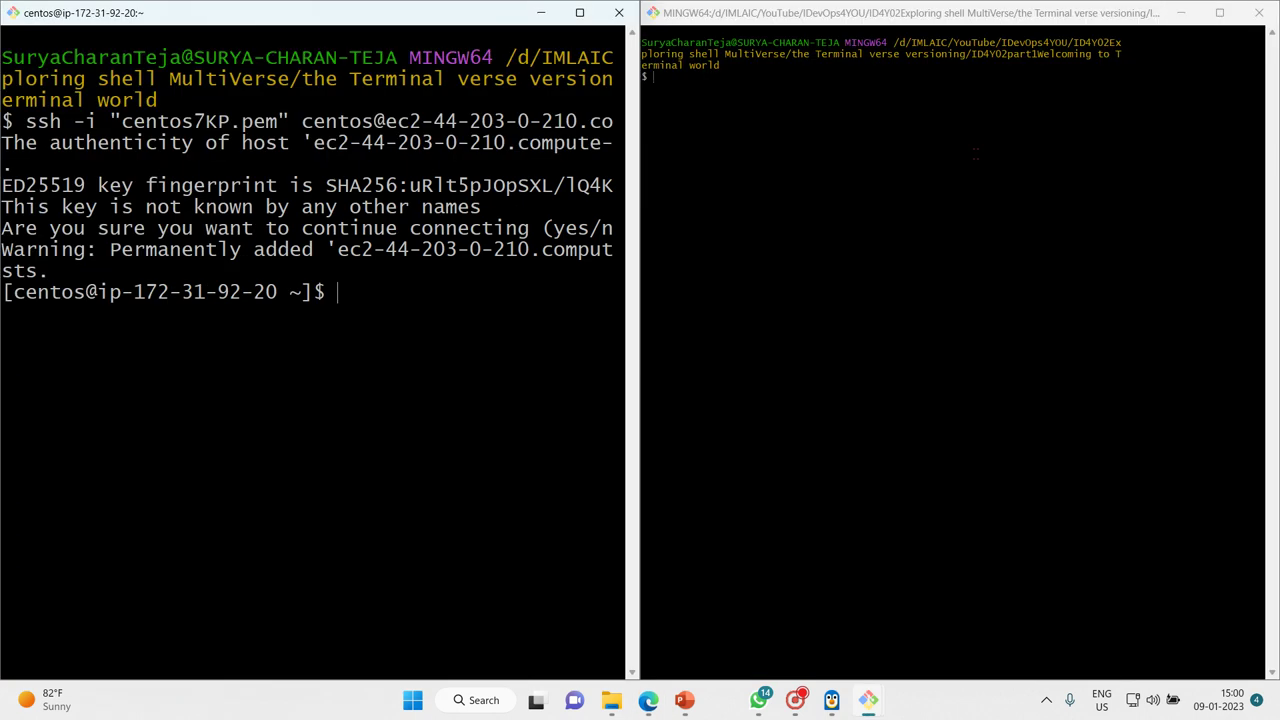
right_click(810, 100)
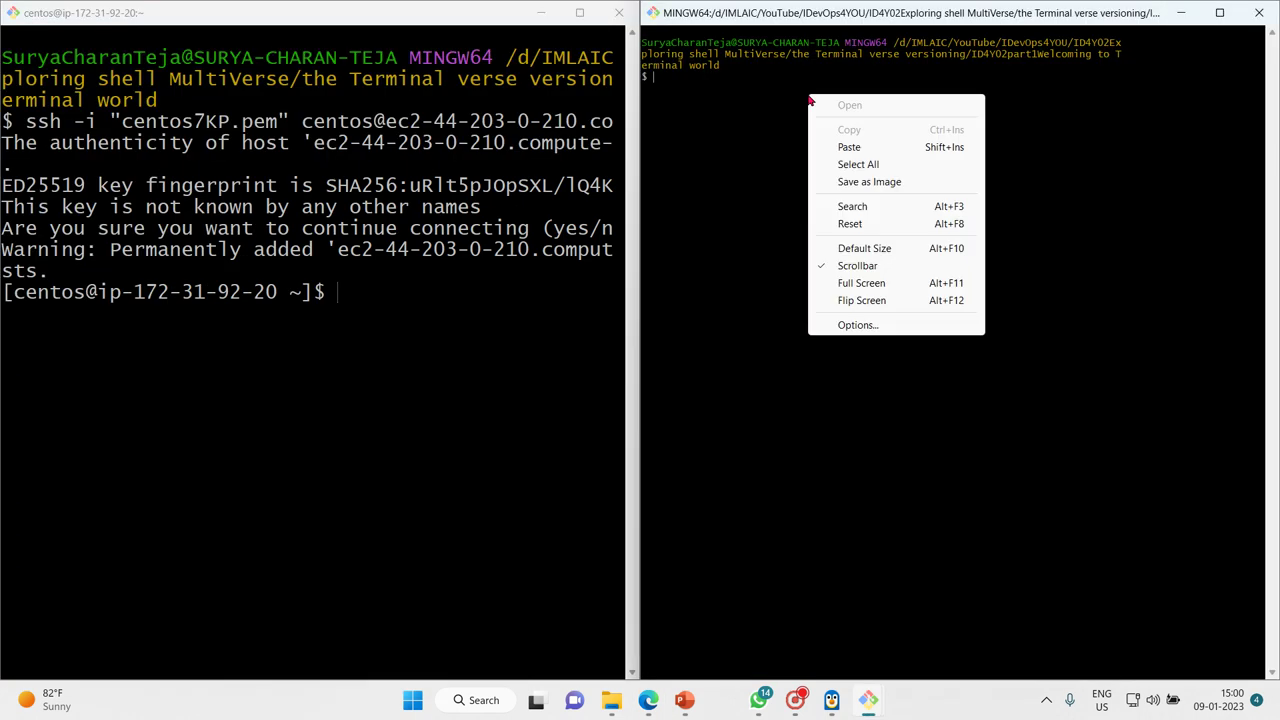
click(866, 150)
key(Return)
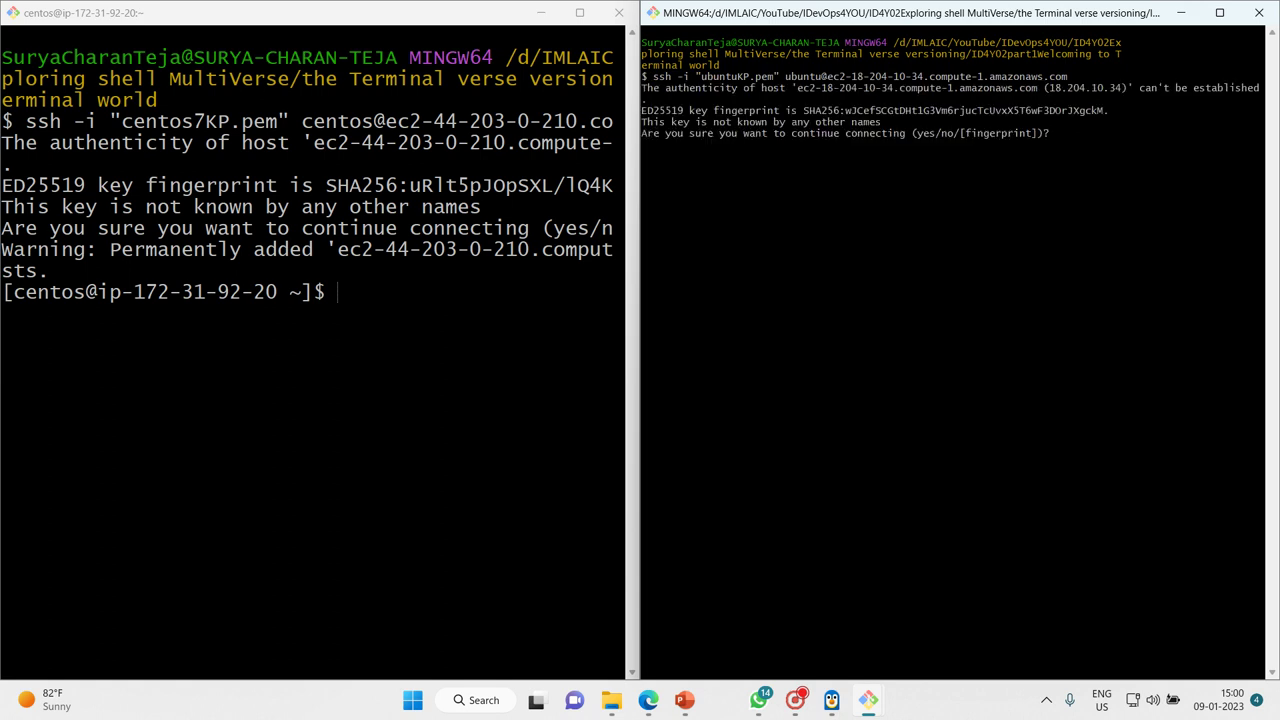
text(yes)
key(Return)
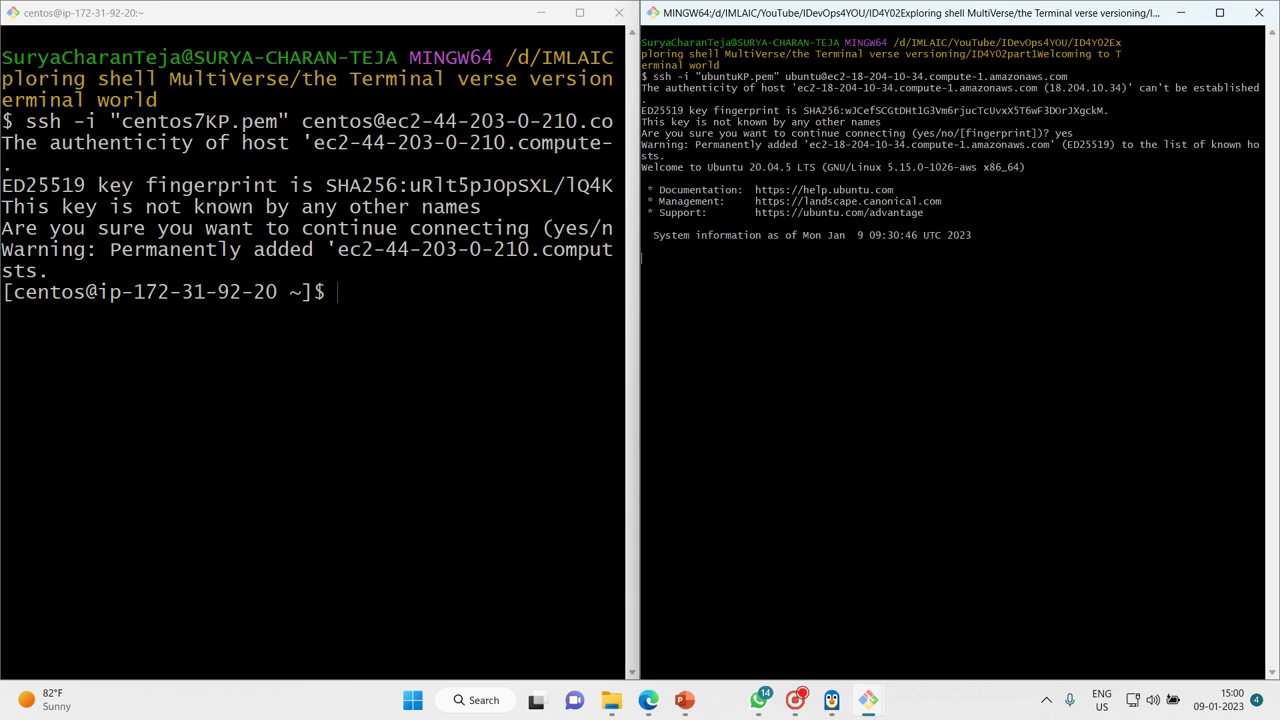
- Clear the terminal connected to the ubuntu instance and enlarge its text to roughly match the centos terminal
key(ctrl+plus)
key(ctrl+plus)
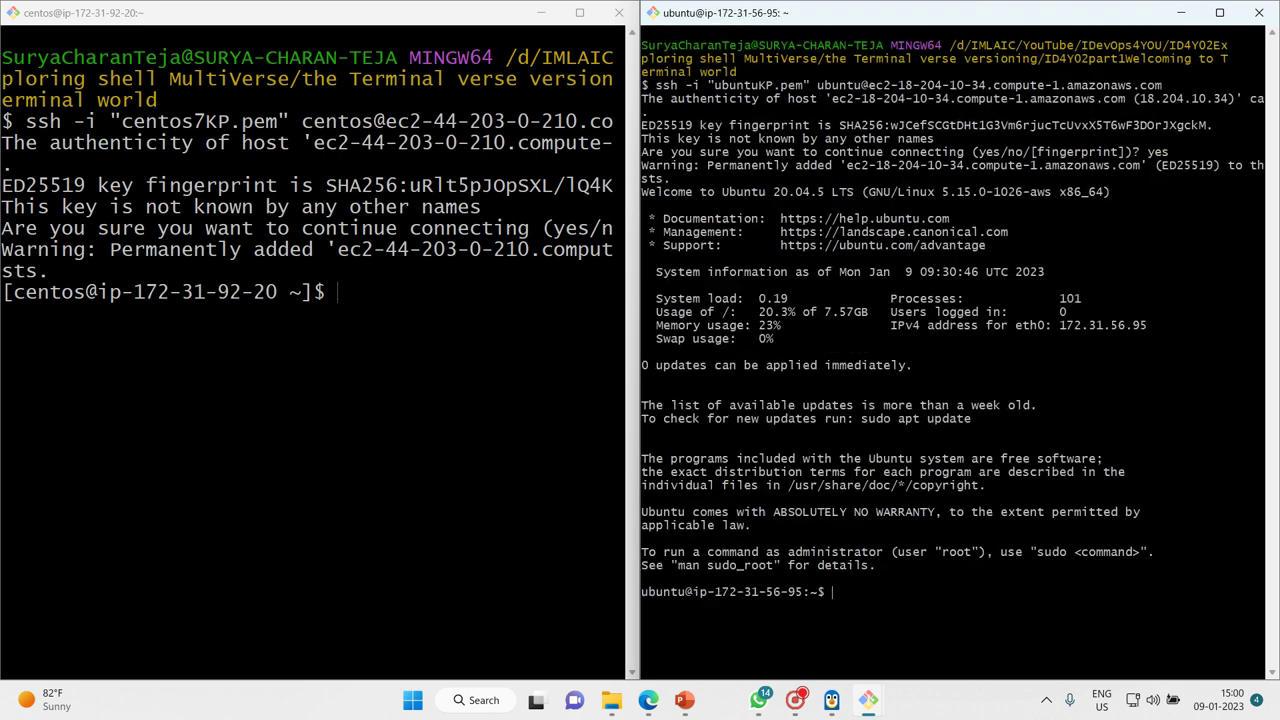
key(ctrl+plus)
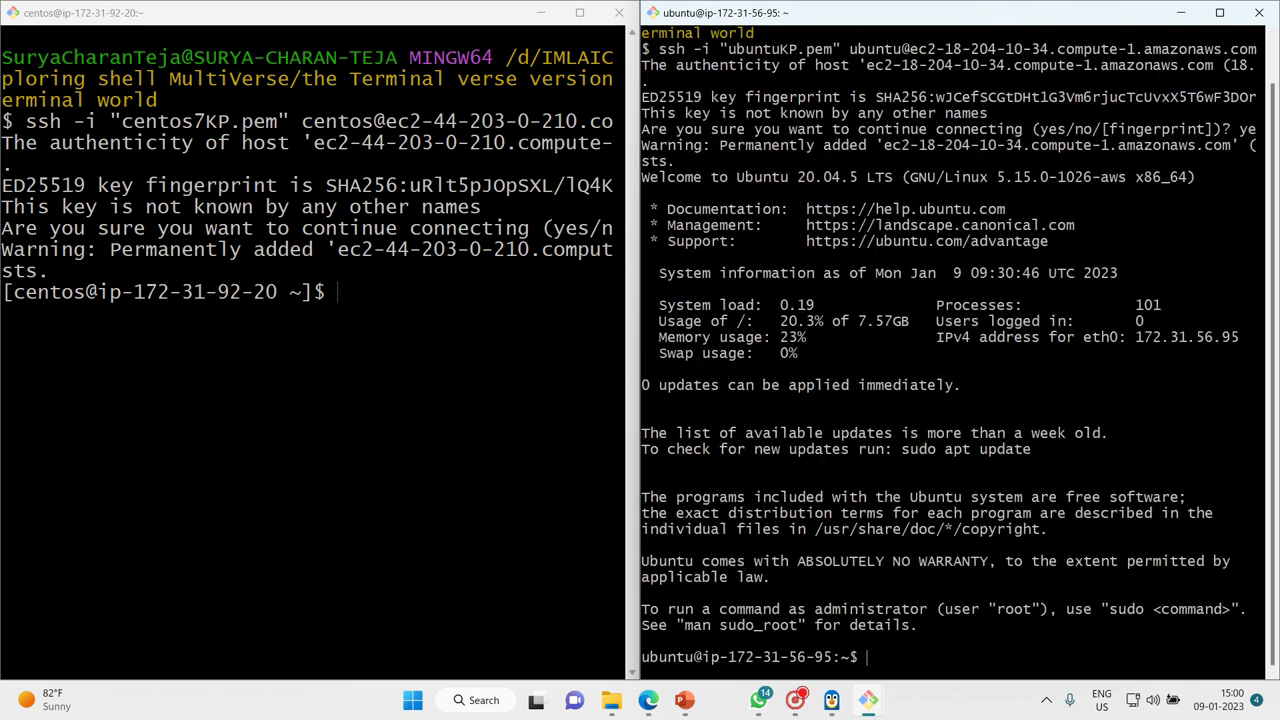
text(clear)
key(Return)
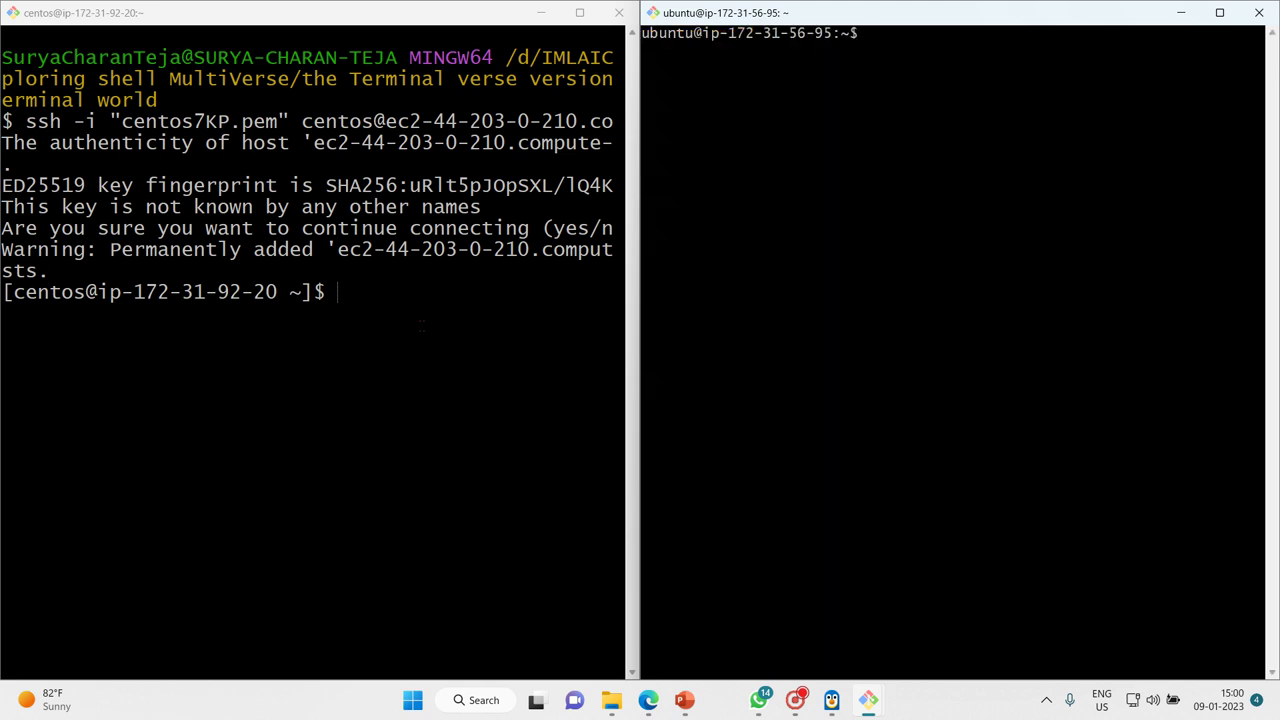
key(ctrl+plus)
key(ctrl+plus)
key(ctrl+plus)
key(ctrl+plus)
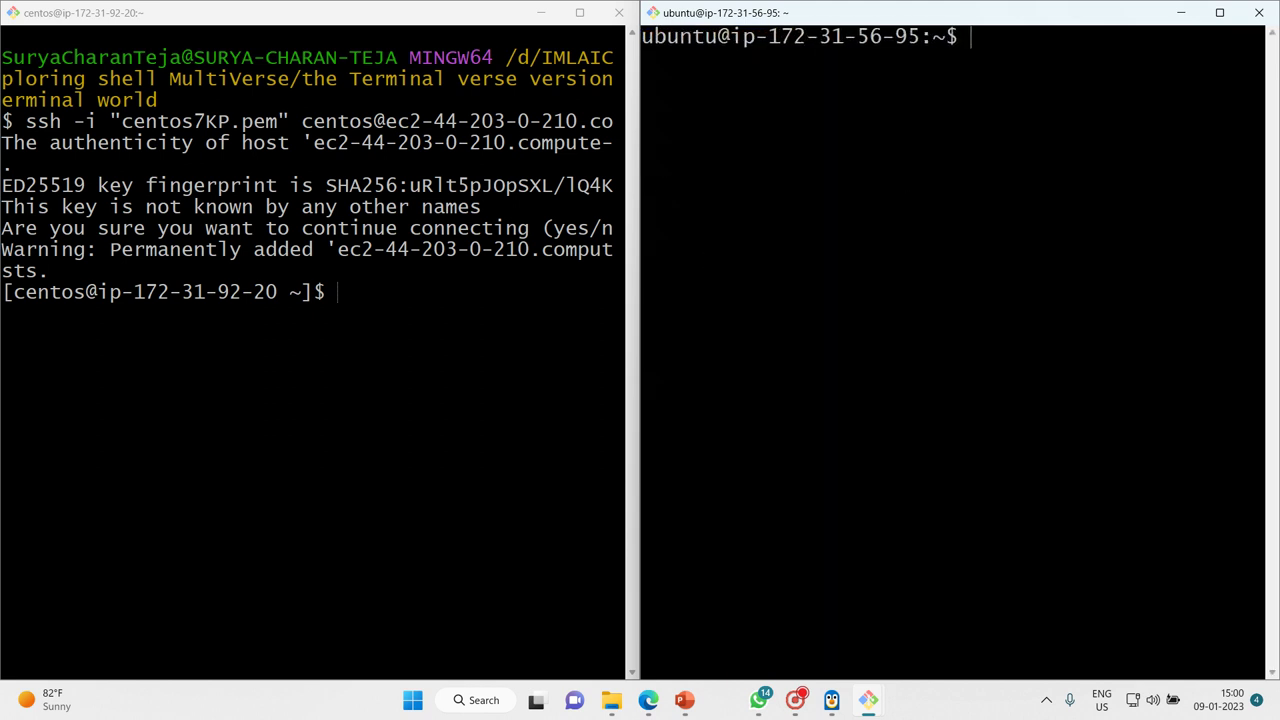
- Clear the screen of the terminal connected to the centos instance
click(389, 287)
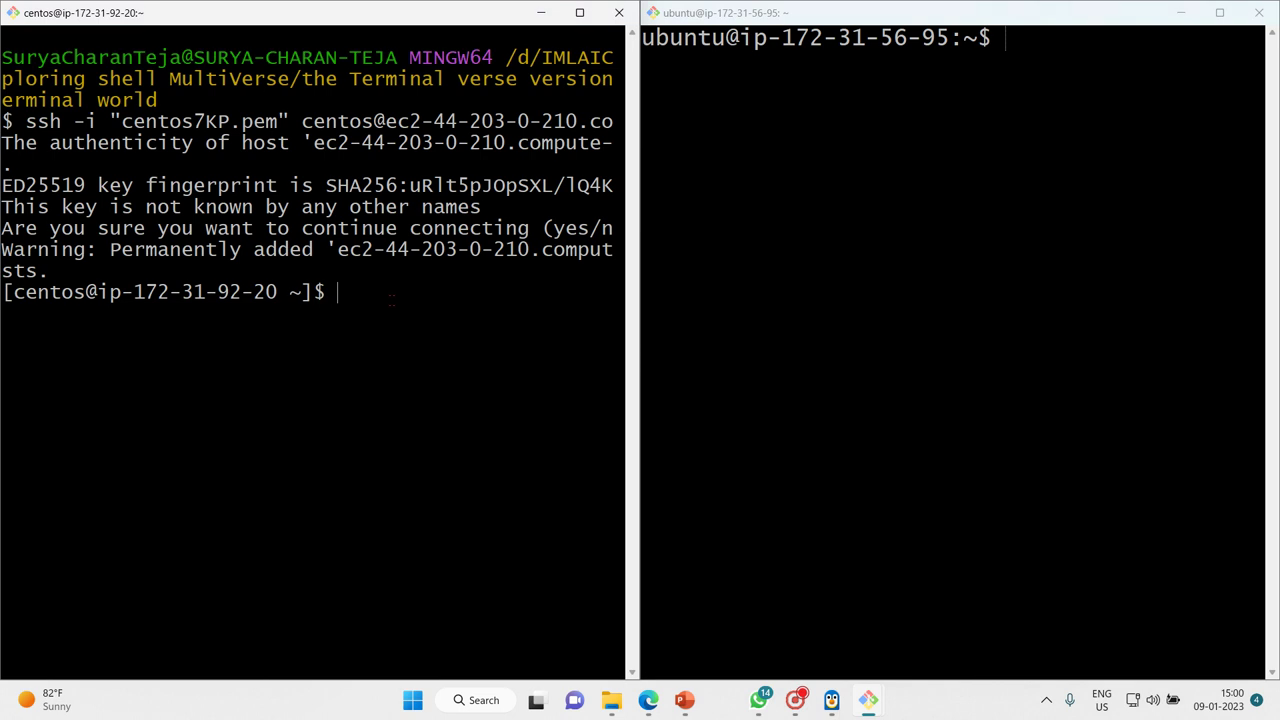
text(clear)
key(Return)
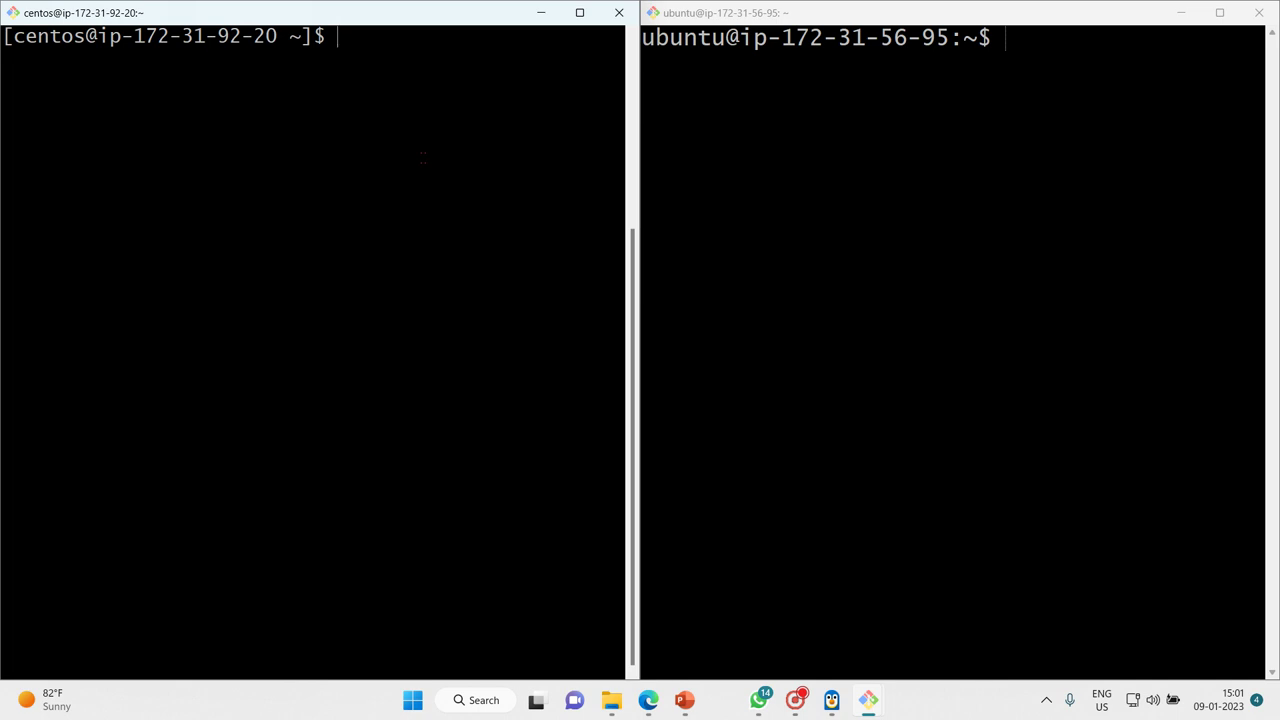
- Check the current user and the logged-in sessions on the centos instance with the whoami and who commands
text(whoami)
key(Return)
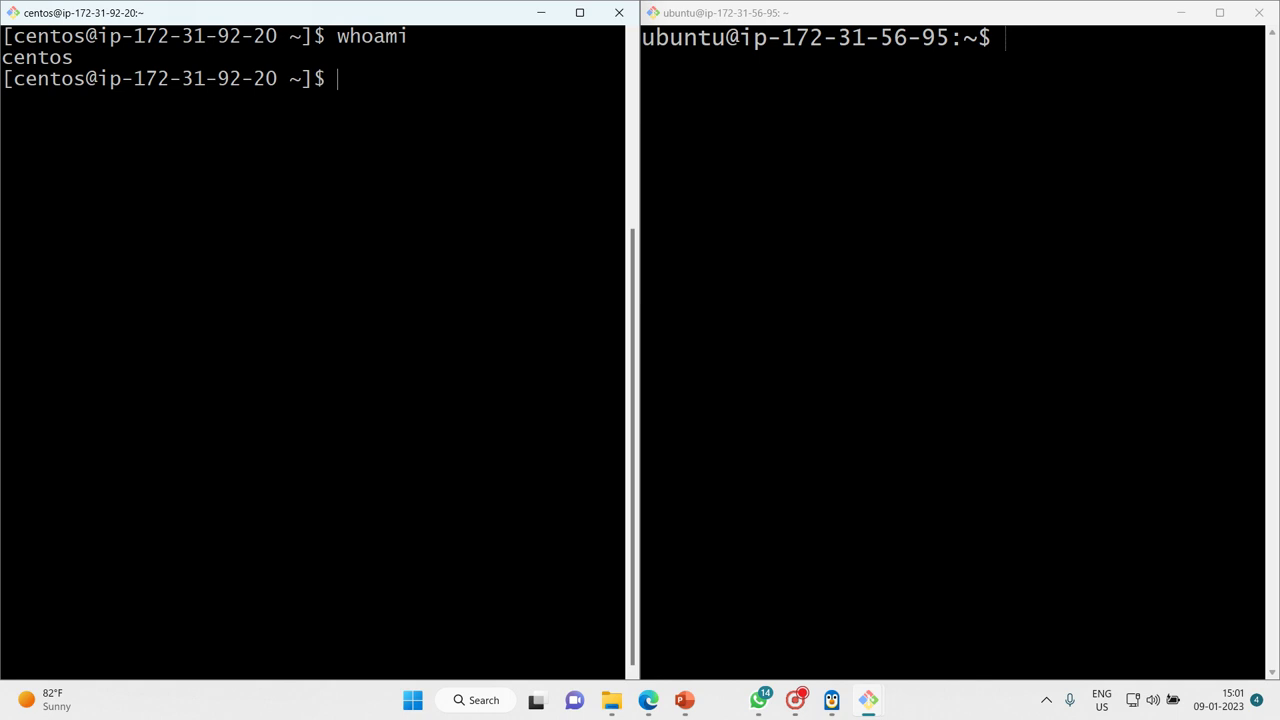
text(who)
key(Return)
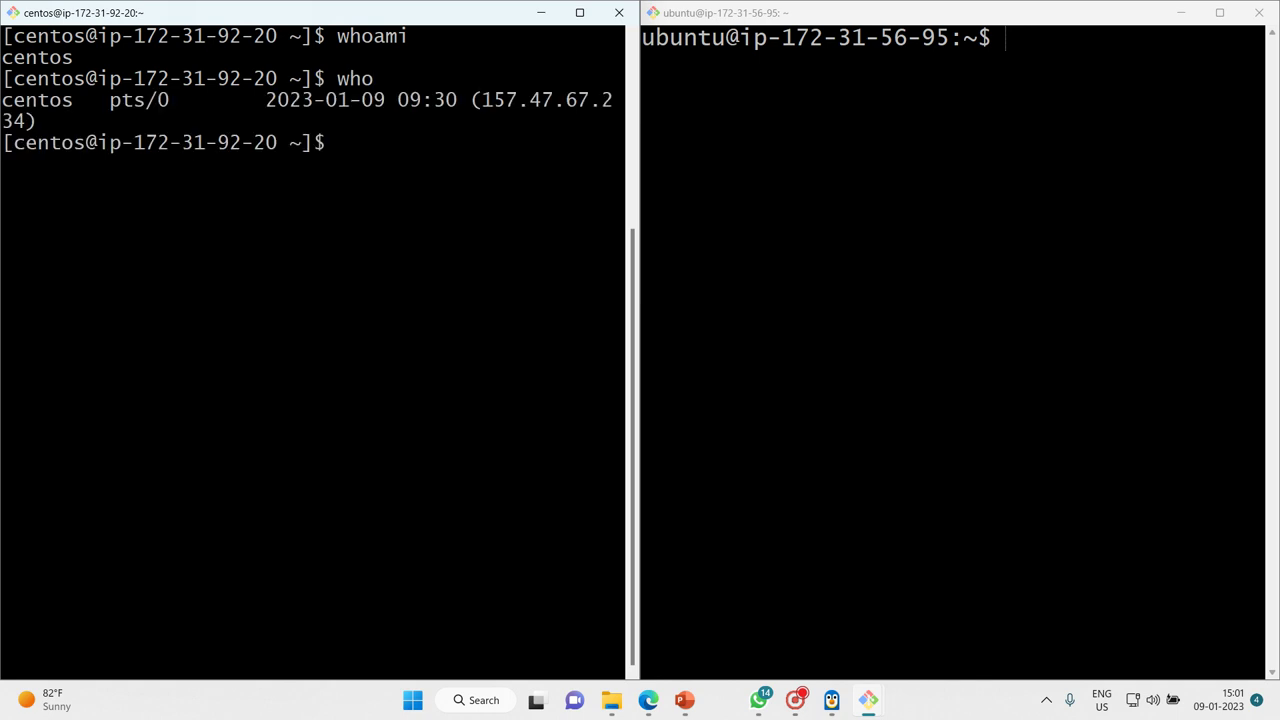